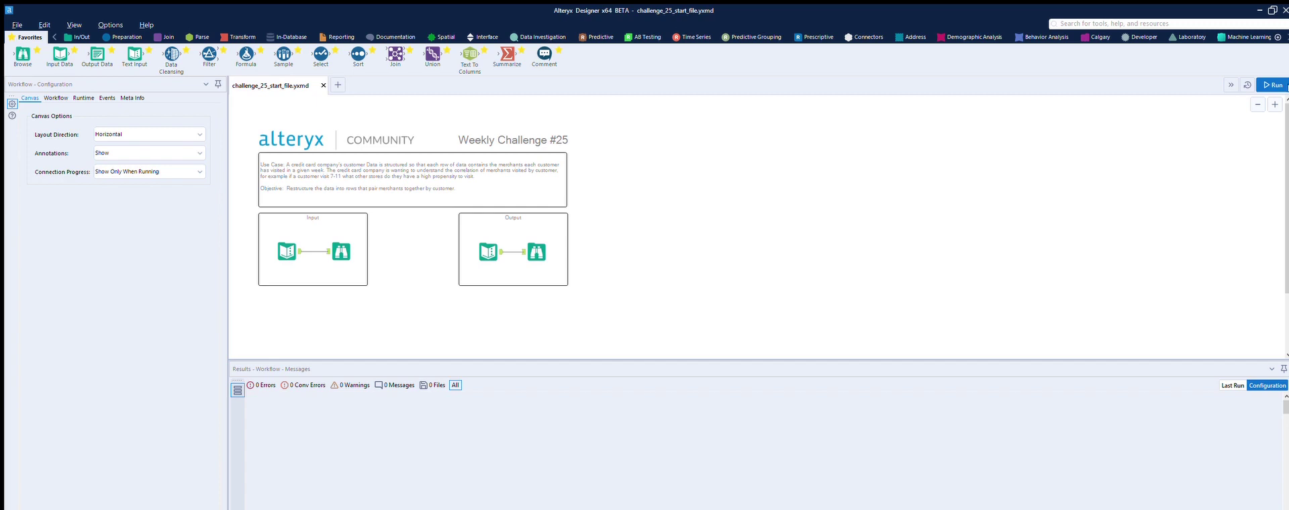
# - Examine the challenge brief, the input's merchant columns and the expected merchant pairs in the output data
pyautogui.click(1274, 104)
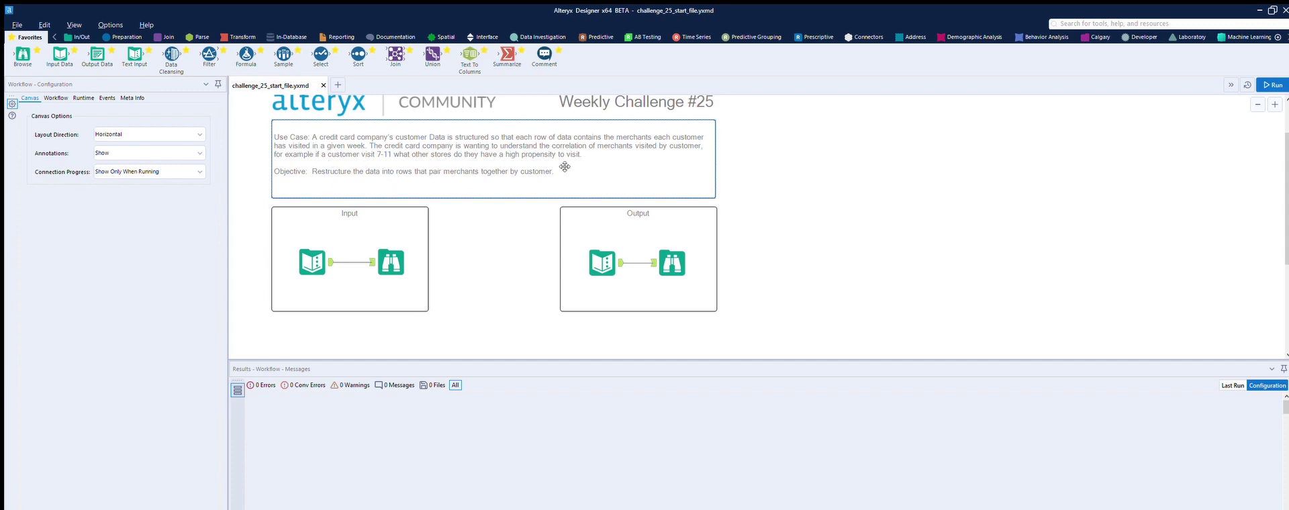
pyautogui.click(329, 248)
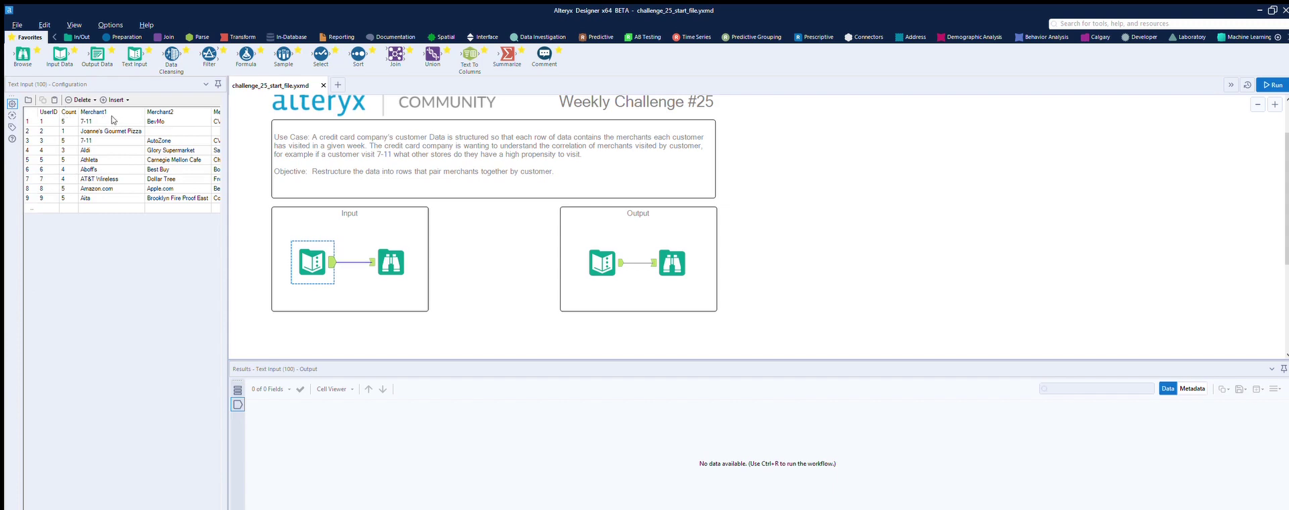
pyautogui.moveTo(75, 500); pyautogui.dragTo(168, 509)
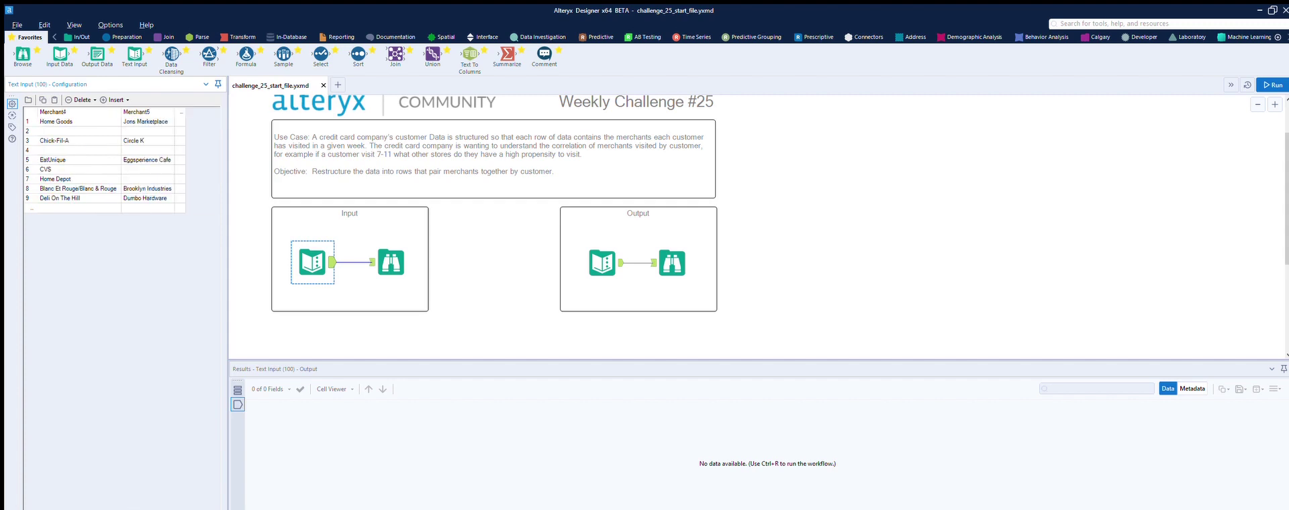
pyautogui.click(605, 253)
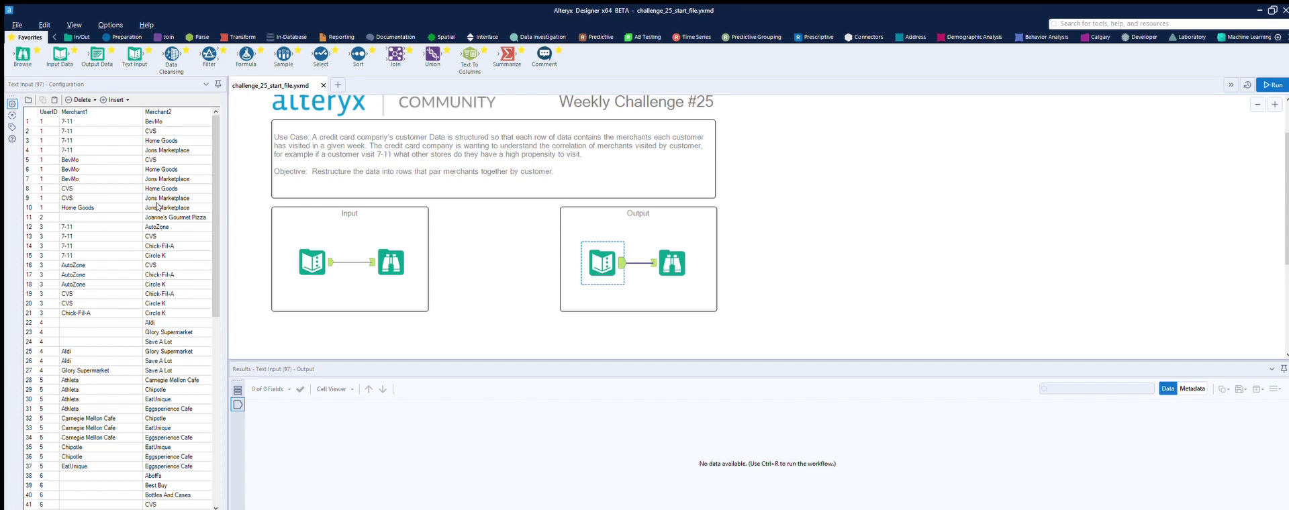
pyautogui.click(328, 252)
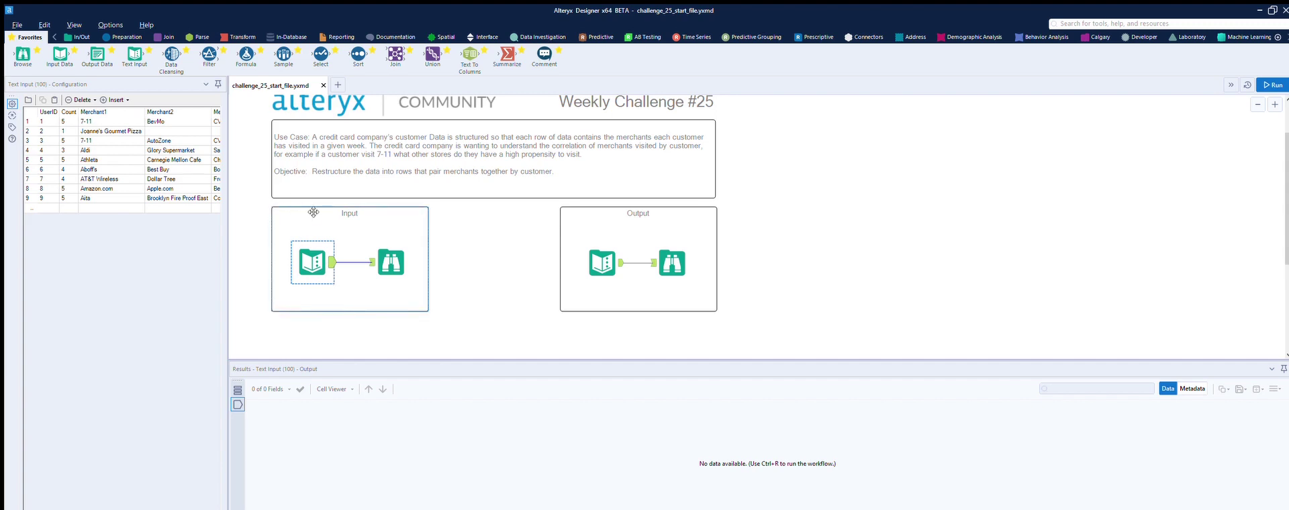
# - Place a Formula tool below the Input container and connect the input data to it
pyautogui.scroll(-1, 313, 212)
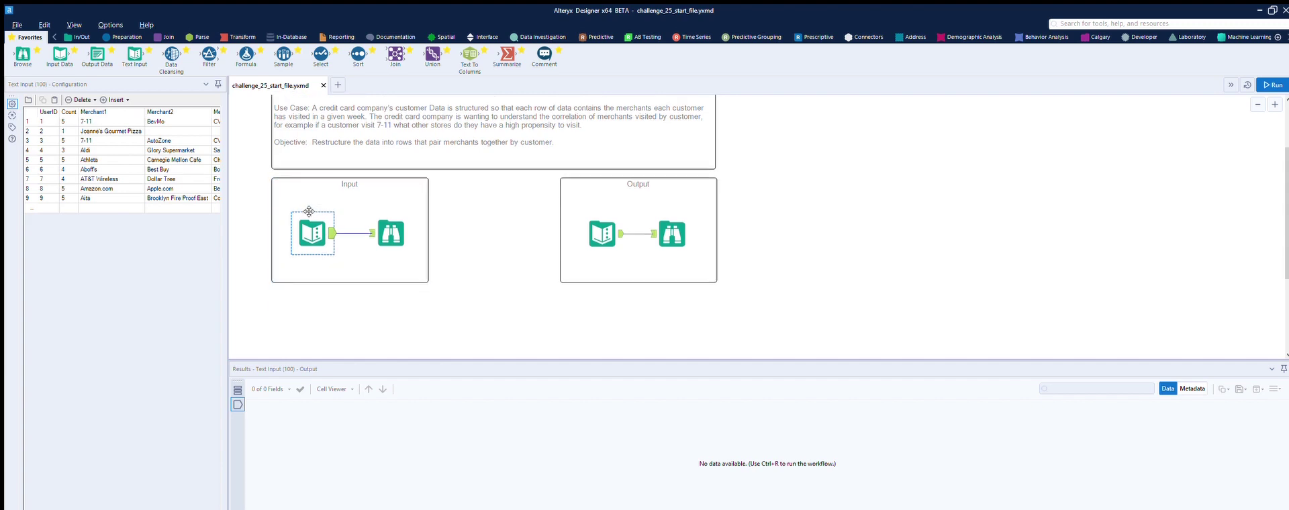
pyautogui.moveTo(246, 55); pyautogui.dragTo(377, 312)
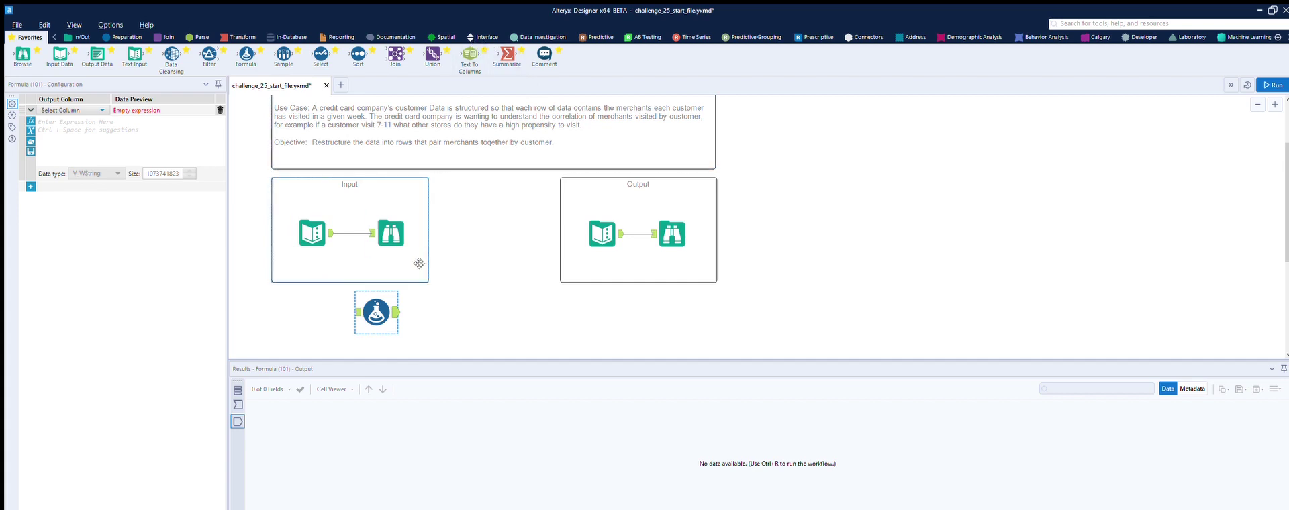
pyautogui.moveTo(330, 233)
pyautogui.mouseDown()
pyautogui.moveTo(373, 302)
pyautogui.moveTo(406, 298)
pyautogui.mouseUp()
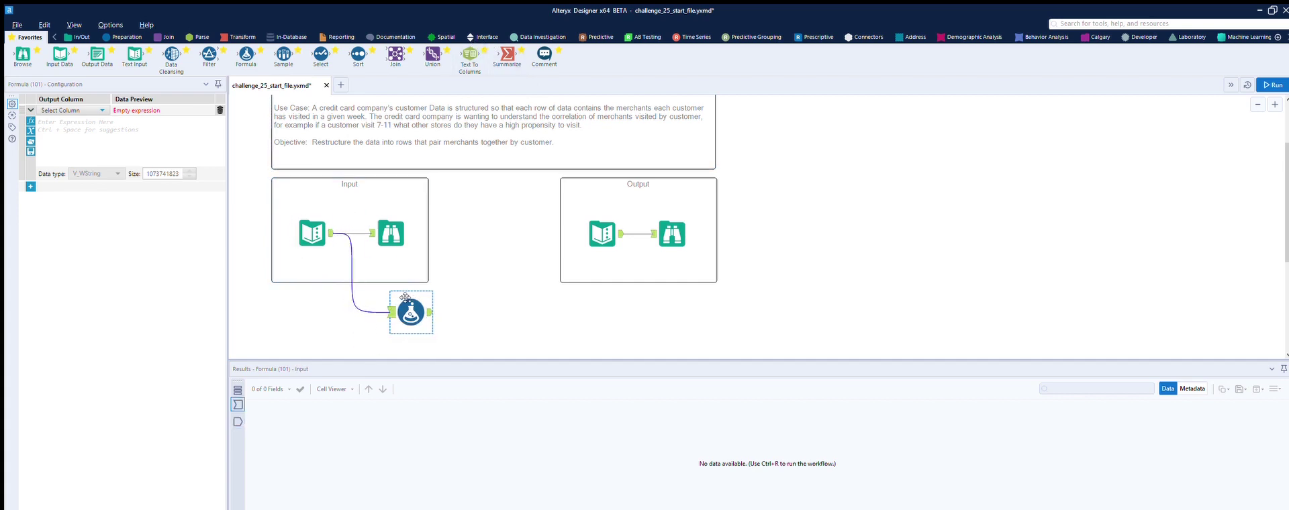
# - Compare the input's Merchant1 to Merchant5 columns with the merchant pairs in the expected output
pyautogui.click(331, 220)
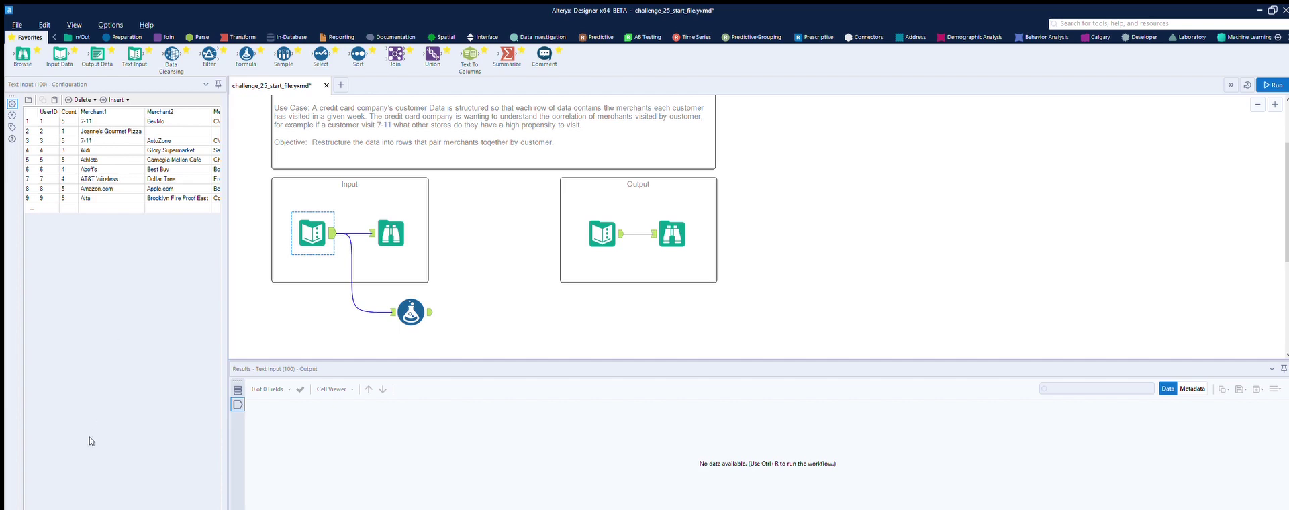
pyautogui.moveTo(83, 500); pyautogui.dragTo(169, 504)
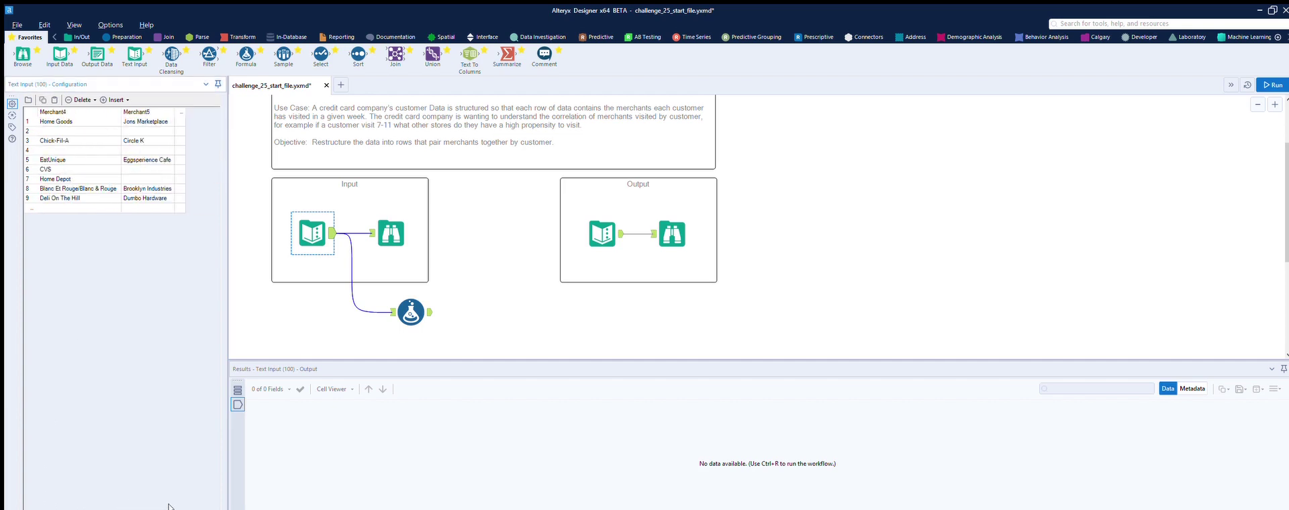
pyautogui.moveTo(169, 506); pyautogui.dragTo(118, 507)
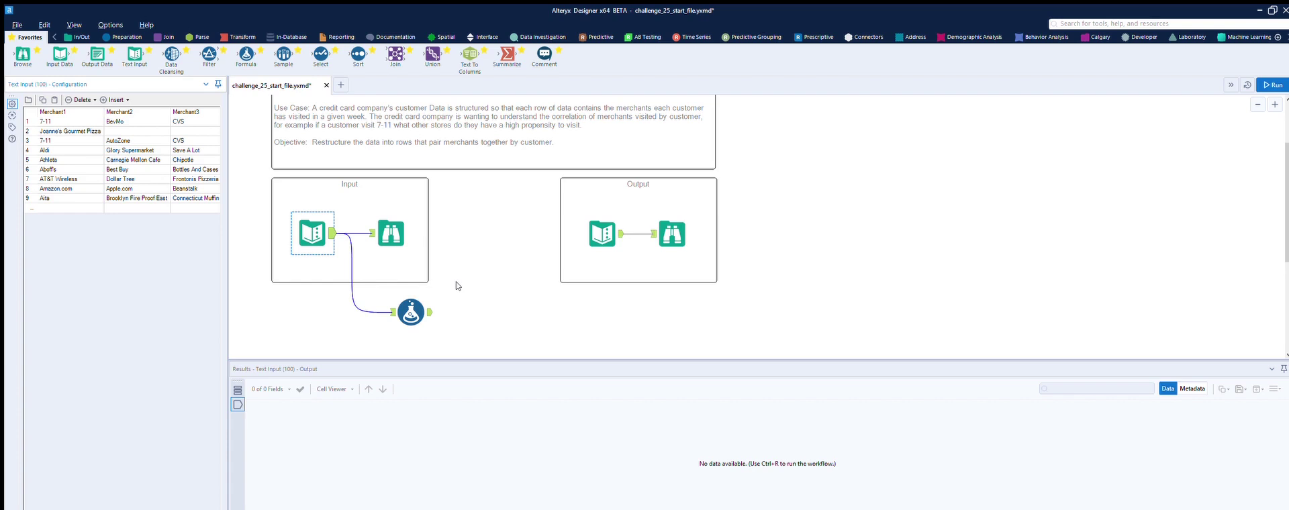
pyautogui.click(415, 293)
pyautogui.moveTo(119, 501); pyautogui.dragTo(155, 505)
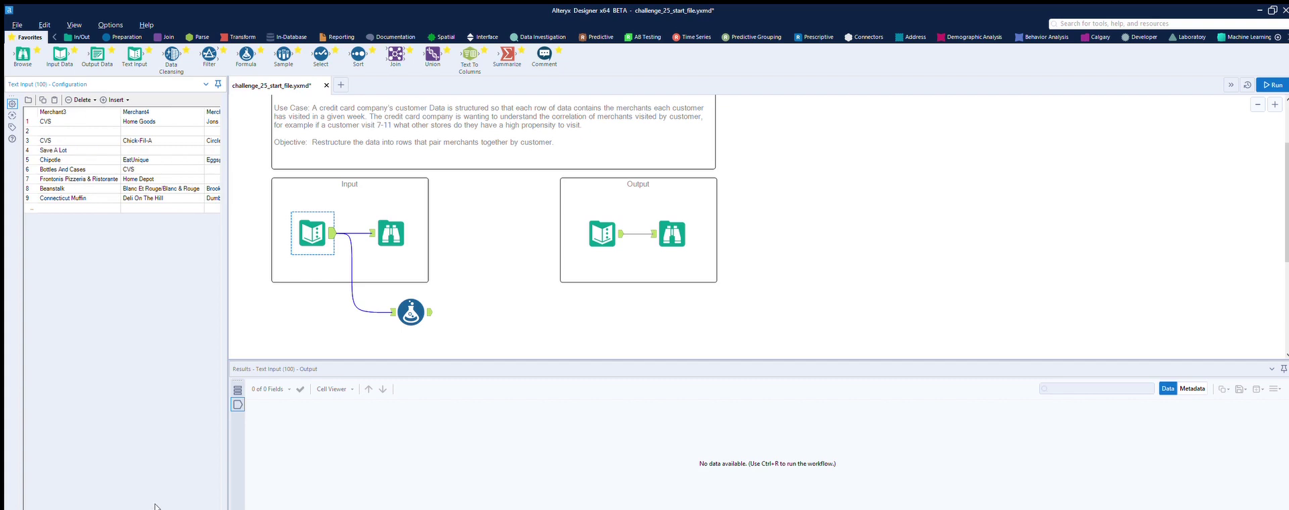
pyautogui.click(602, 233)
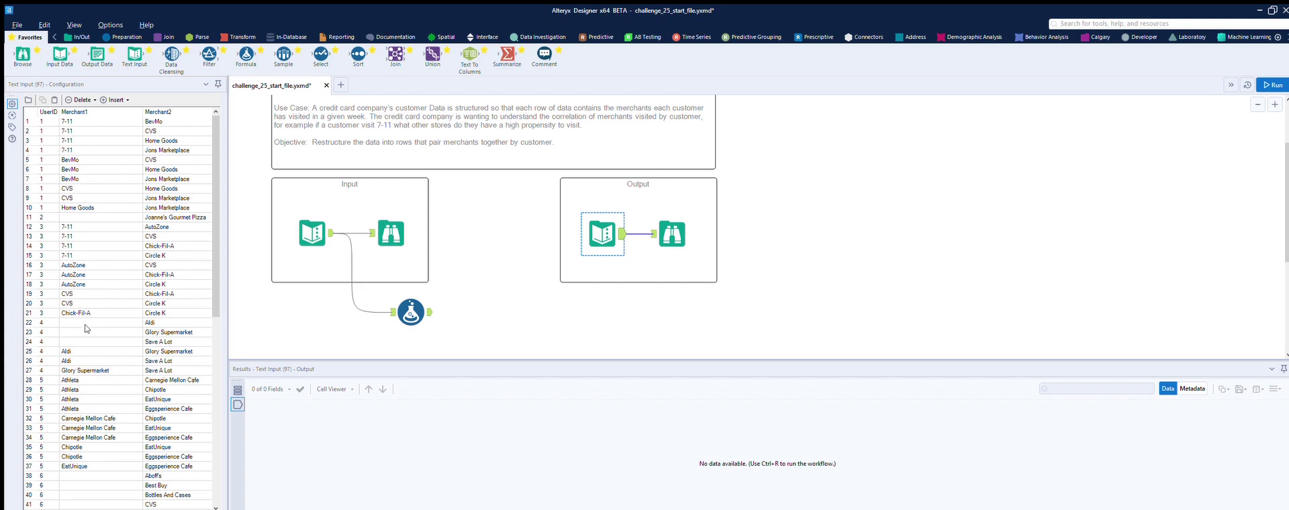
# - Add a new output column named Working in the Formula tool
pyautogui.click(412, 304)
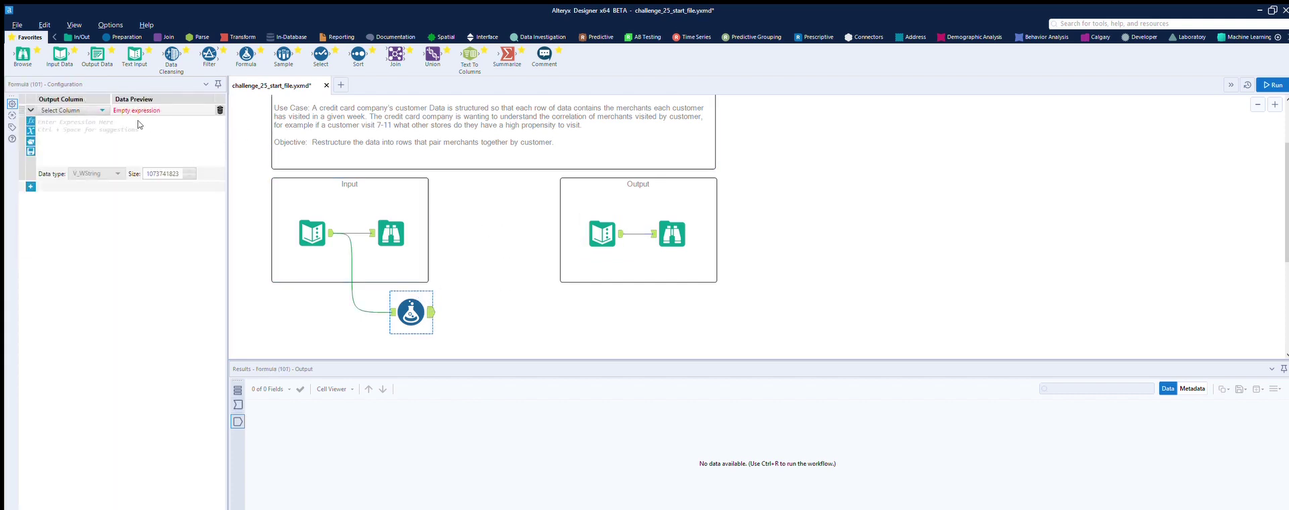
pyautogui.click(59, 110)
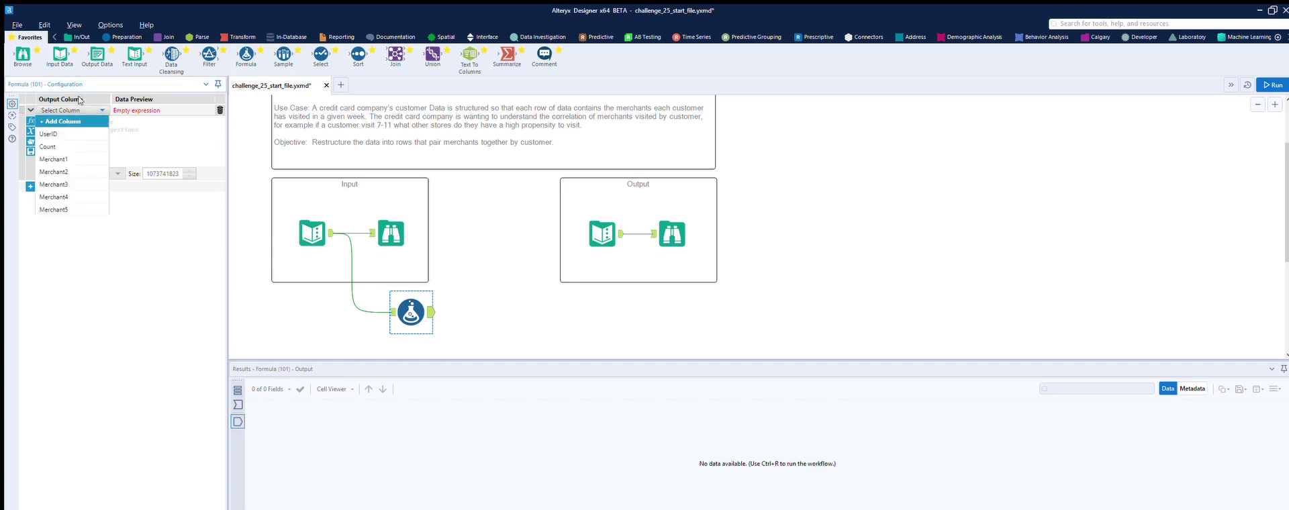
pyautogui.click(58, 120)
pyautogui.write('Working')
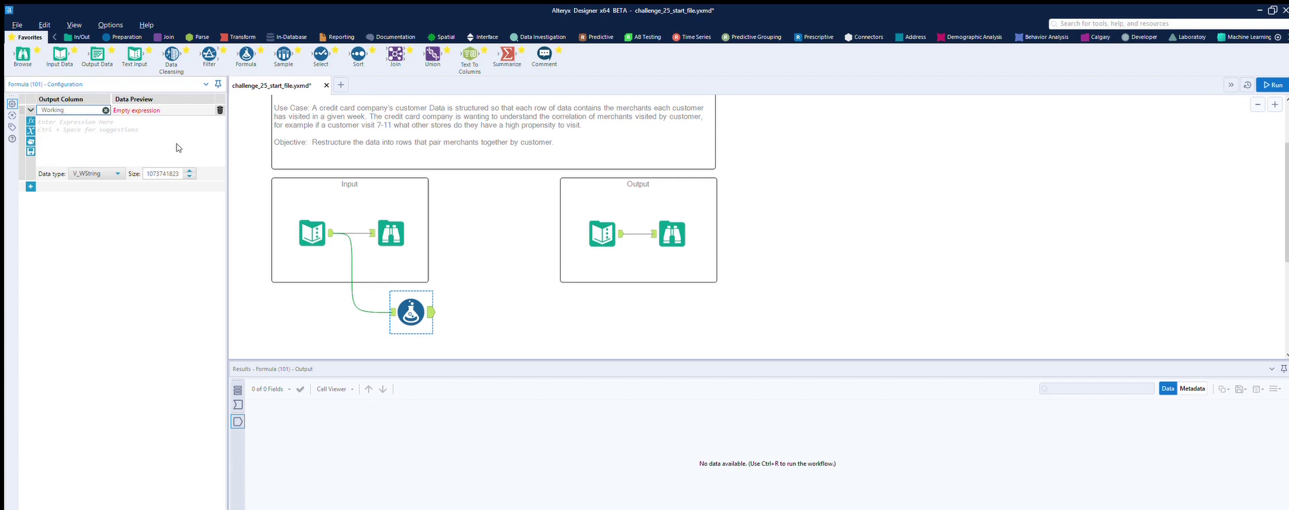
# - Enter the expression [Merchant1]+'/'+[Merchant2]+'&'+ for the Working column
pyautogui.click(108, 119)
pyautogui.write('[')
pyautogui.press('Down')
pyautogui.press('Down')
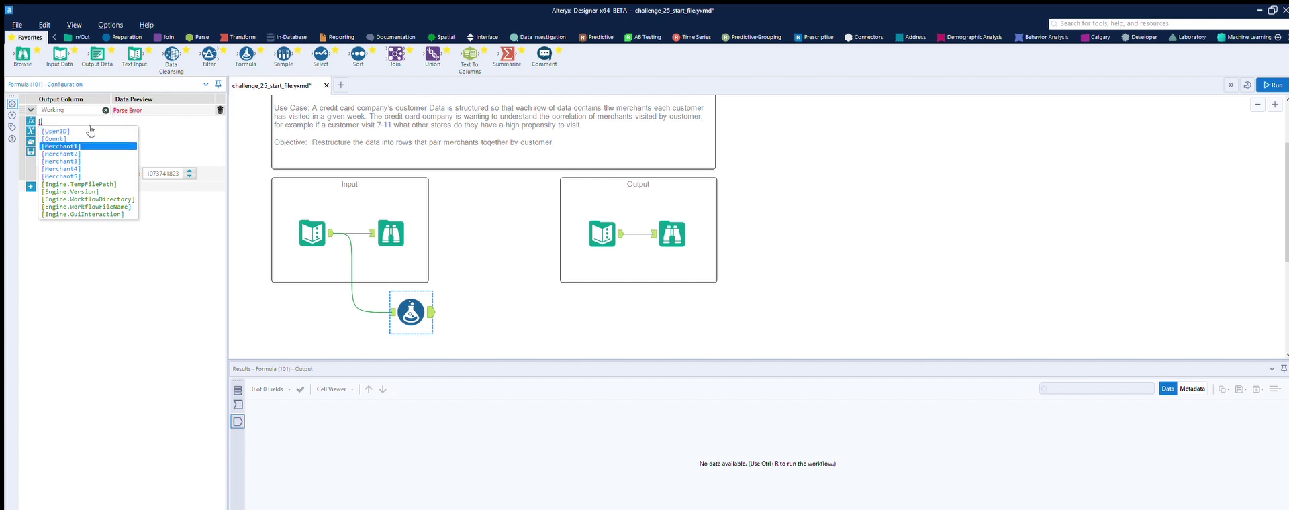
pyautogui.press('Return')
pyautogui.write('=')
pyautogui.press('BackSpace')
pyautogui.write('+')
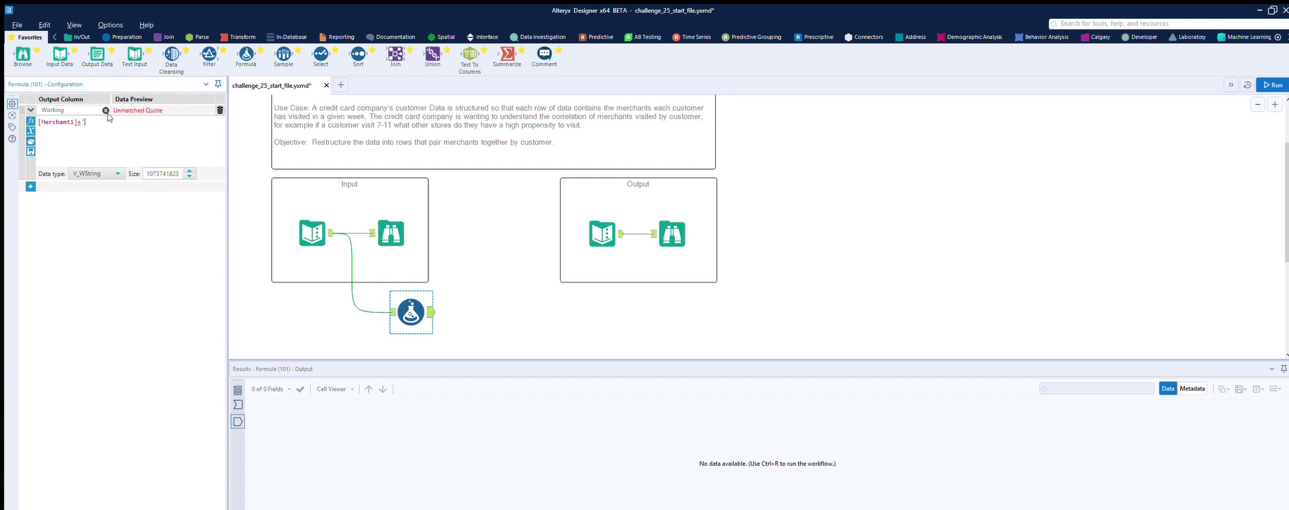
pyautogui.write("'|+[")
pyautogui.click(136, 140)
pyautogui.write("+'&")
pyautogui.write("'")
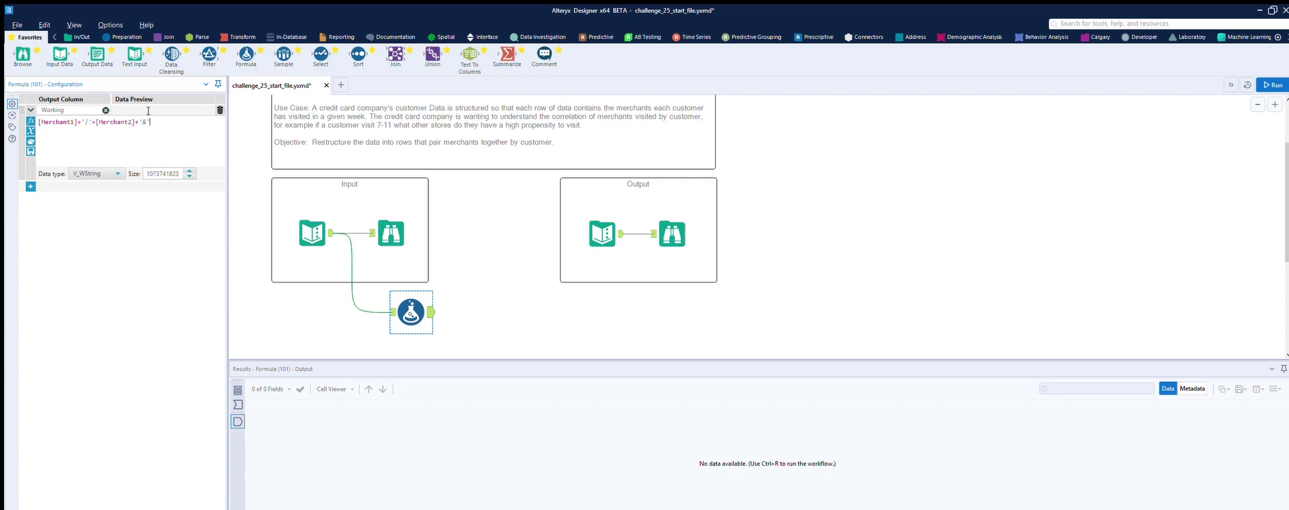
pyautogui.write('+')
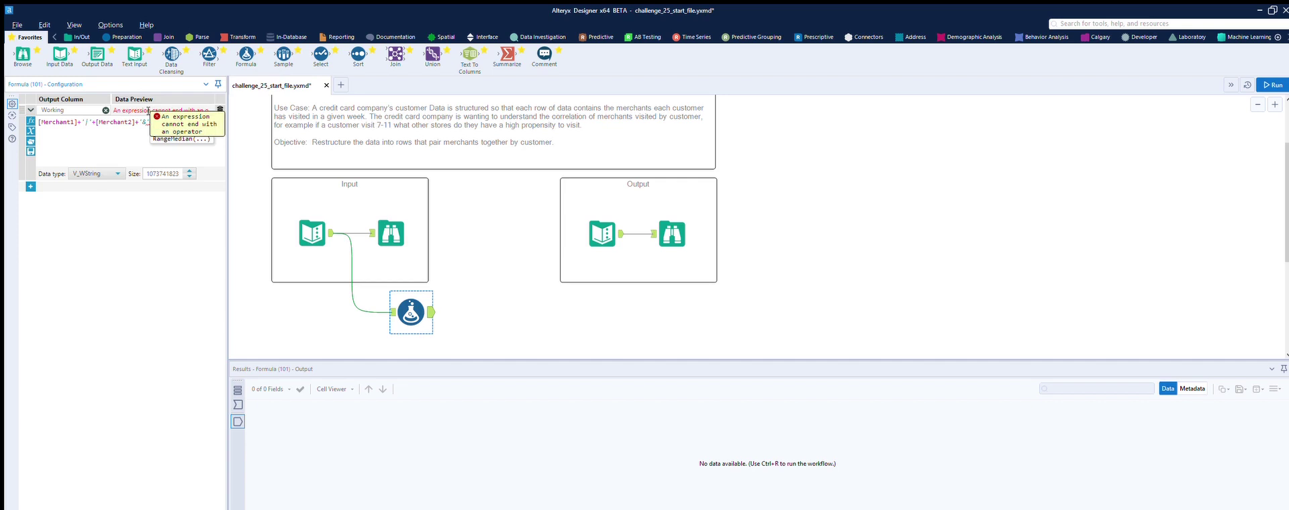
# - Duplicate the Merchant1 and Merchant2 pair line until the expression has eight identical lines
pyautogui.moveTo(154, 122); pyautogui.dragTo(32, 111)
pyautogui.hotkey('ctrl', 'c')
pyautogui.press('Right')
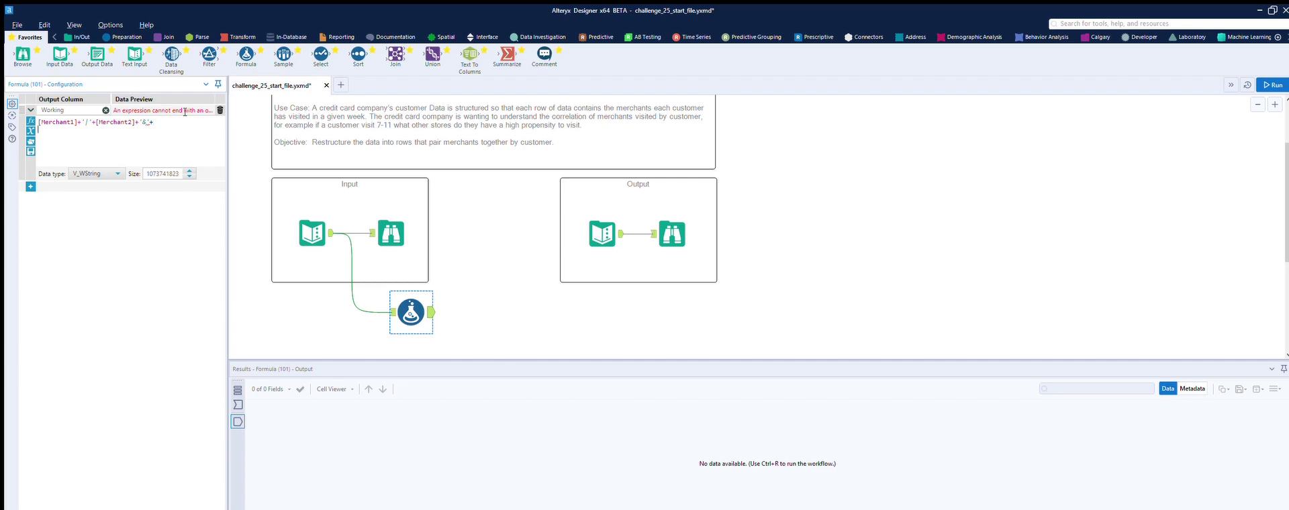
pyautogui.hotkey('ctrl', 'v')
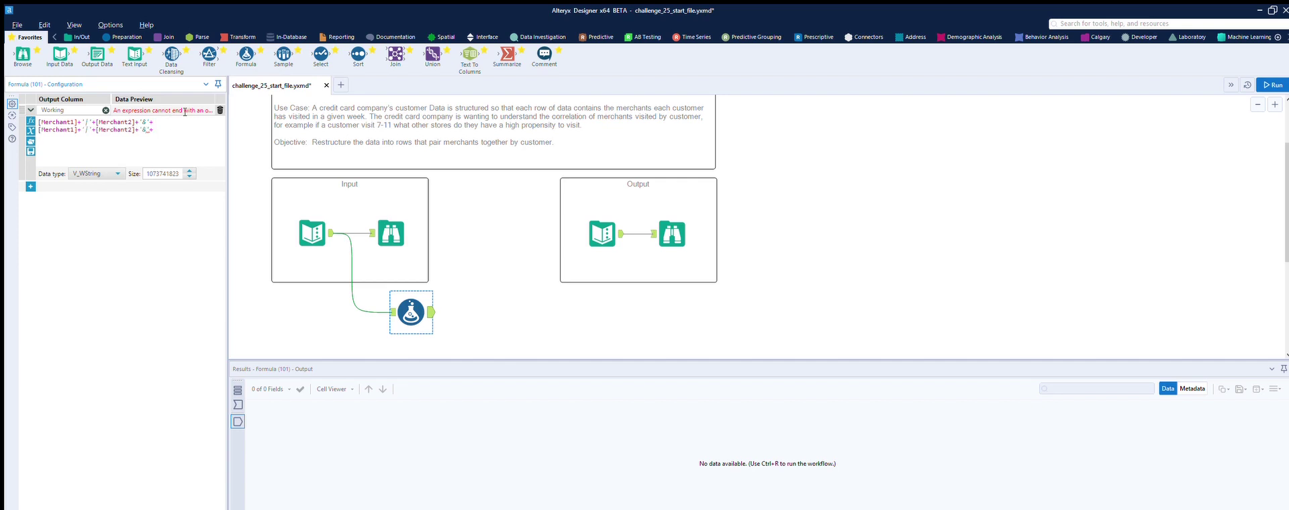
pyautogui.press('Return')
pyautogui.hotkey('ctrl', 'v')
pyautogui.hotkey('ctrl', 'v')
pyautogui.press('Return')
pyautogui.hotkey('ctrl', 'v')
pyautogui.press('Return')
pyautogui.hotkey('ctrl', 'v')
pyautogui.press('Return')
pyautogui.hotkey('ctrl', 'v')
pyautogui.press('Return')
pyautogui.hotkey('ctrl', 'v')
pyautogui.press('Return')
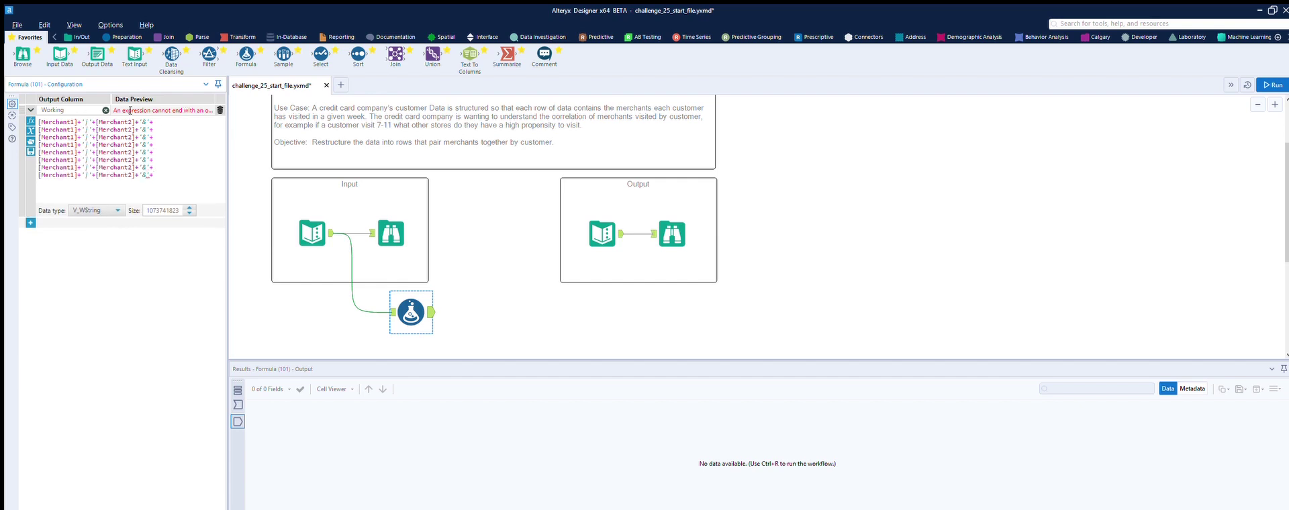
# - Change the second merchant in lines two, three and four to Merchant3, Merchant4 and Merchant5
pyautogui.press('BackSpace')
pyautogui.write('3')
pyautogui.click(179, 144)
pyautogui.click(133, 137)
pyautogui.press('BackSpace')
pyautogui.write('4')
pyautogui.click(179, 143)
pyautogui.press('BackSpace')
pyautogui.write('5')
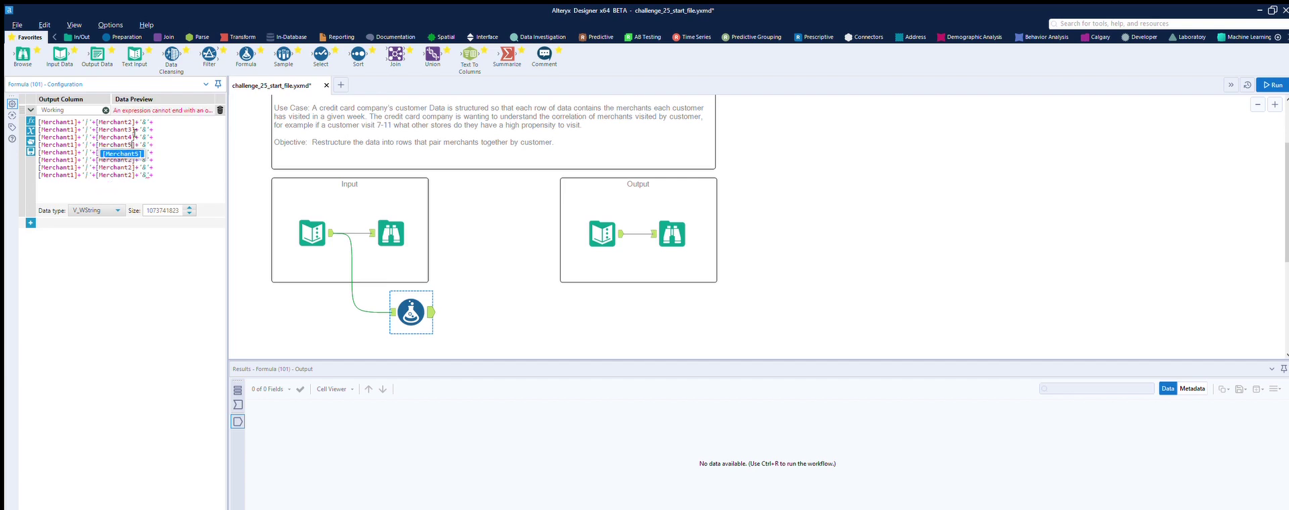
pyautogui.moveTo(186, 161); pyautogui.dragTo(172, 153)
# - Change the fifth expression line to pair Merchant2 with Merchant3
pyautogui.click(78, 139)
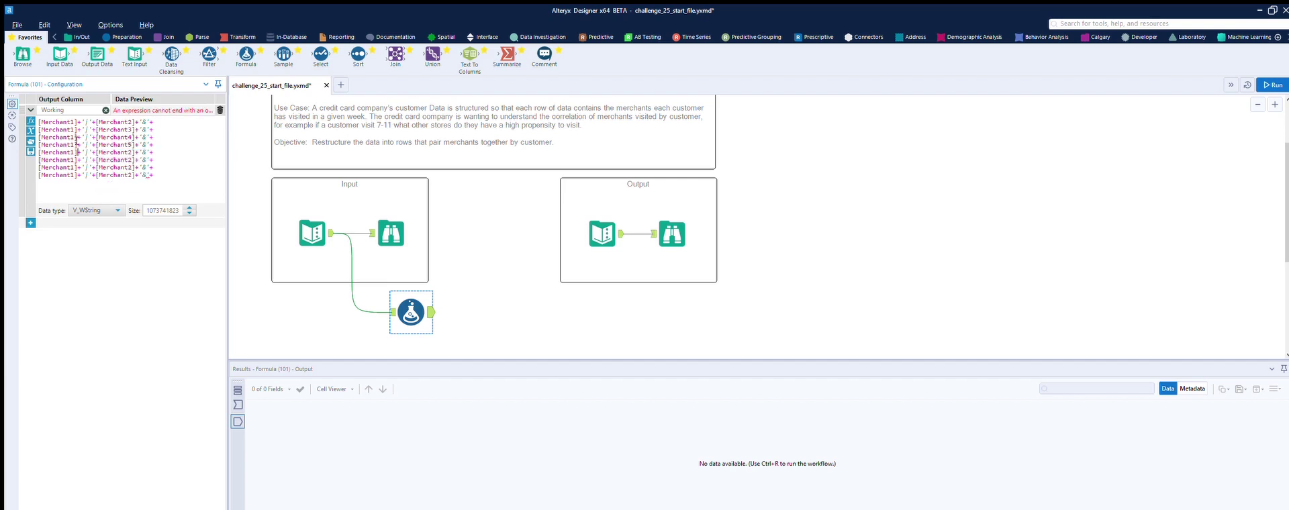
pyautogui.press('BackSpace')
pyautogui.write('2')
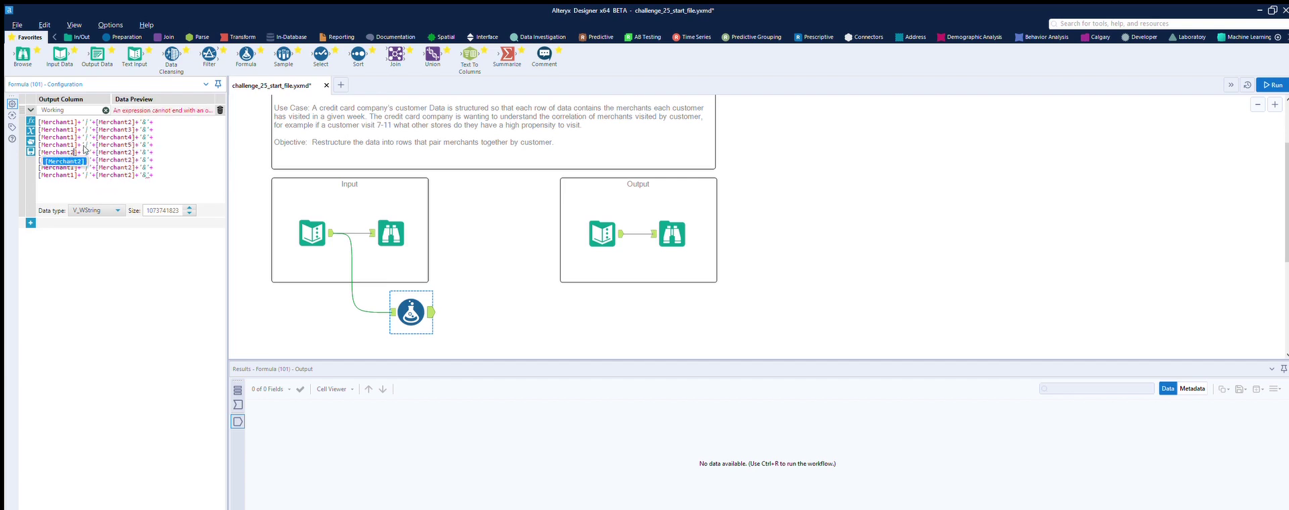
pyautogui.click(132, 152)
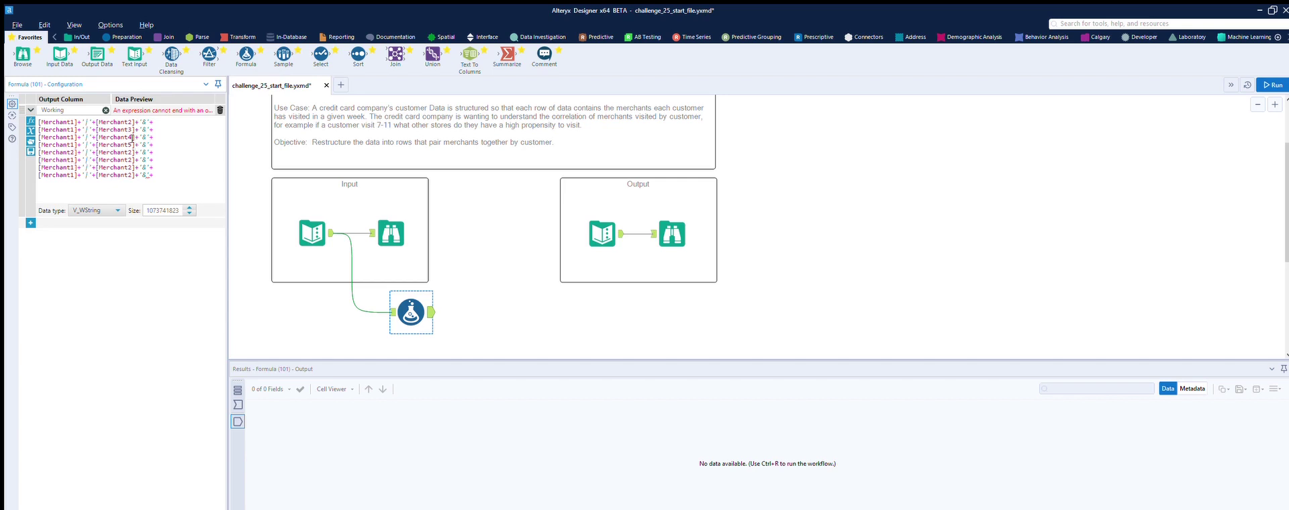
pyautogui.press('BackSpace')
pyautogui.write('3')
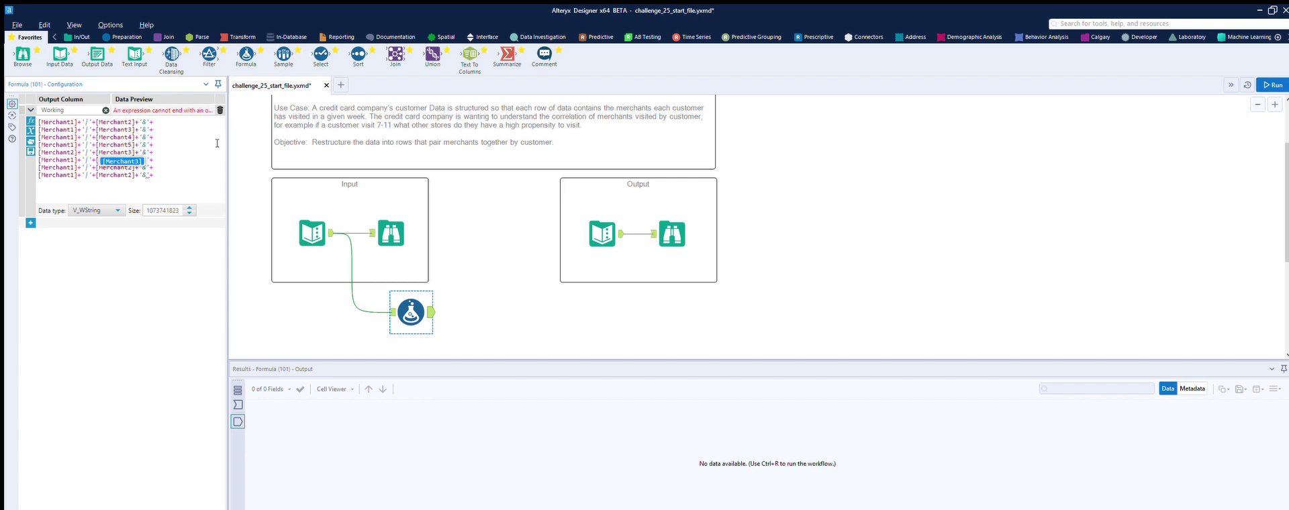
# - Change the sixth and seventh expression lines to pair Merchant2 with Merchant4 and Merchant5
pyautogui.click(75, 160)
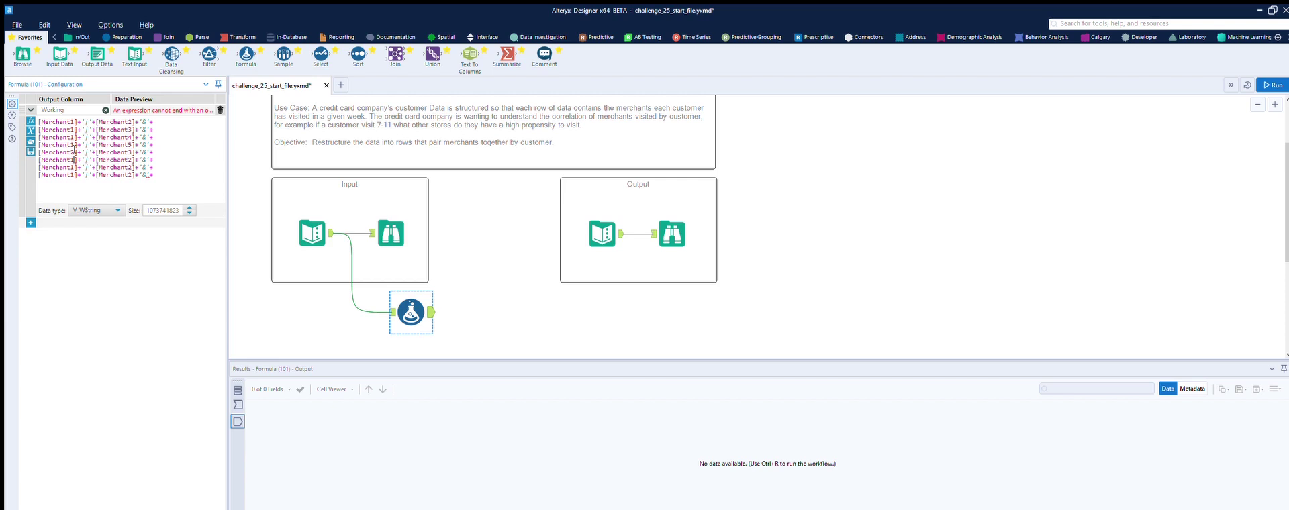
pyautogui.press('BackSpace')
pyautogui.write('2')
pyautogui.click(134, 160)
pyautogui.press('BackSpace')
pyautogui.write('4')
pyautogui.click(75, 167)
pyautogui.press('BackSpace')
pyautogui.write('2')
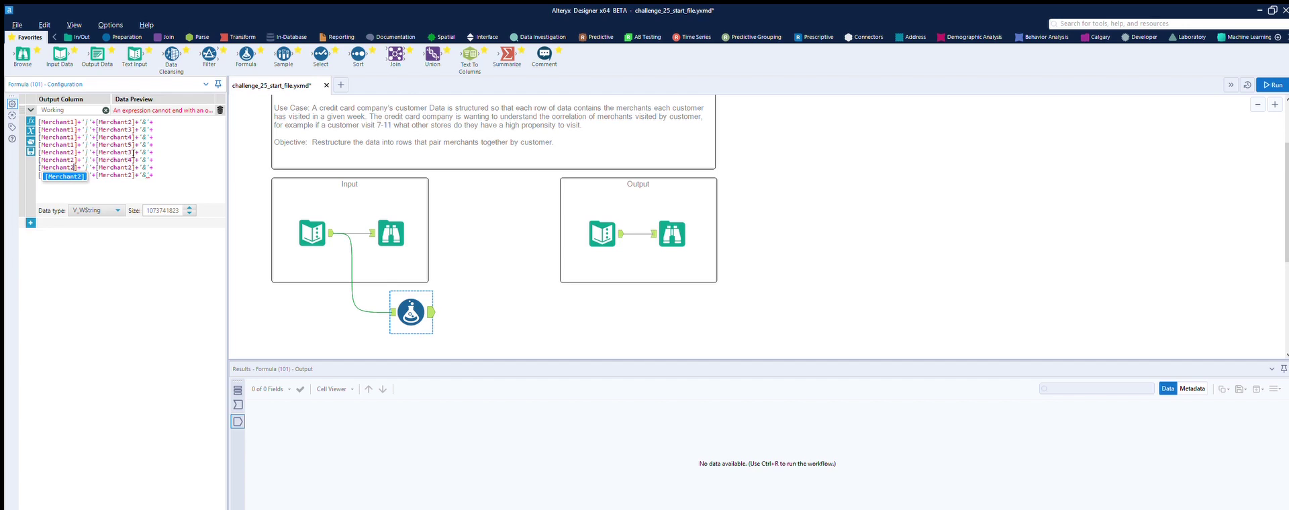
pyautogui.click(133, 167)
pyautogui.press('BackSpace')
pyautogui.write('5')
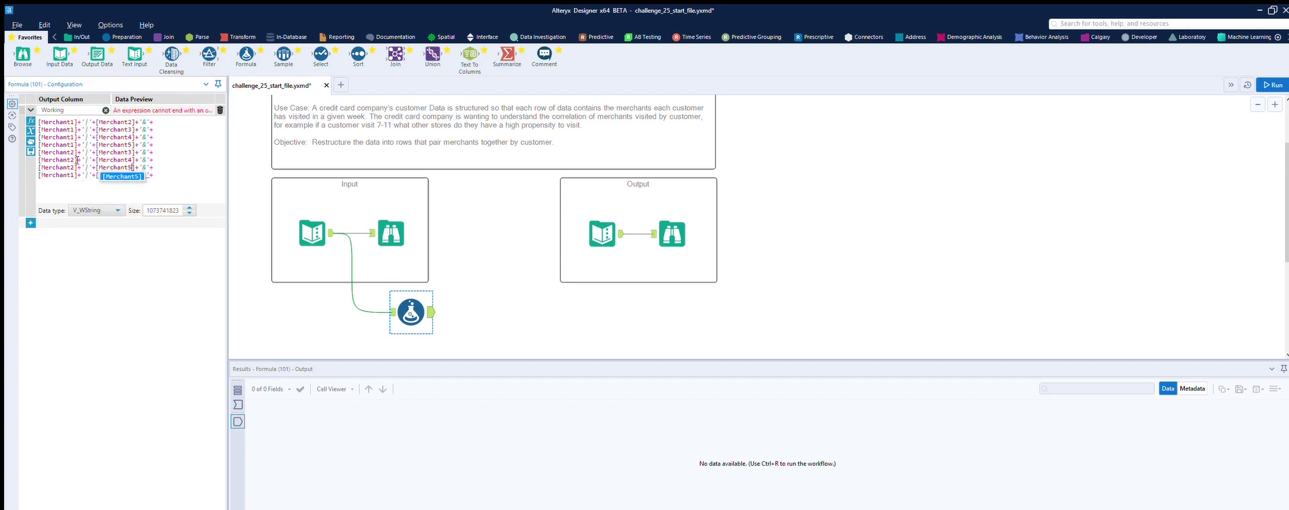
# - Change the eighth expression line to pair Merchant3 with Merchant4
pyautogui.click(78, 174)
pyautogui.press('BackSpace')
pyautogui.write('3')
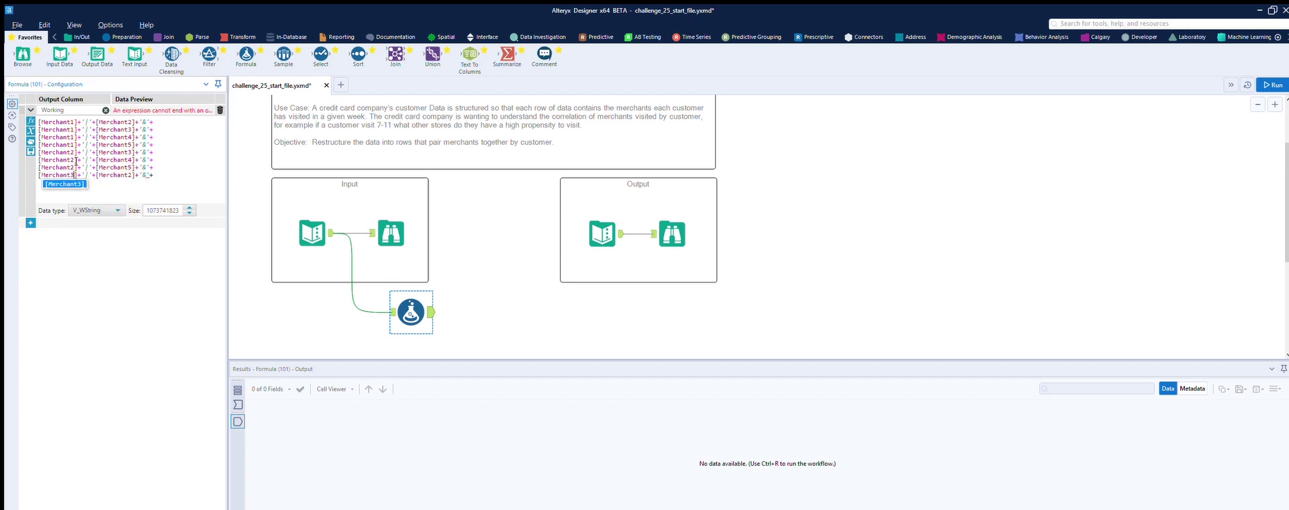
pyautogui.click(132, 175)
pyautogui.press('BackSpace')
pyautogui.write('4')
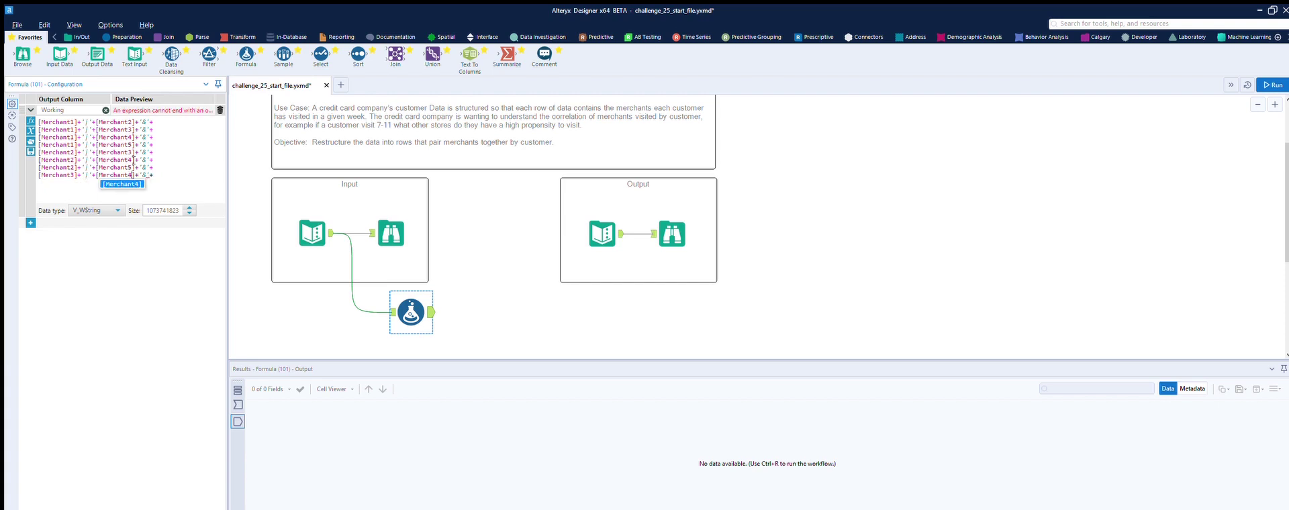
# - Append three more copies of the Merchant1 and Merchant2 pair line to the end of the expression
pyautogui.press('End')
pyautogui.hotkey('ctrl', 'v')
pyautogui.hotkey('ctrl', 'v')
pyautogui.hotkey('ctrl', 'v')
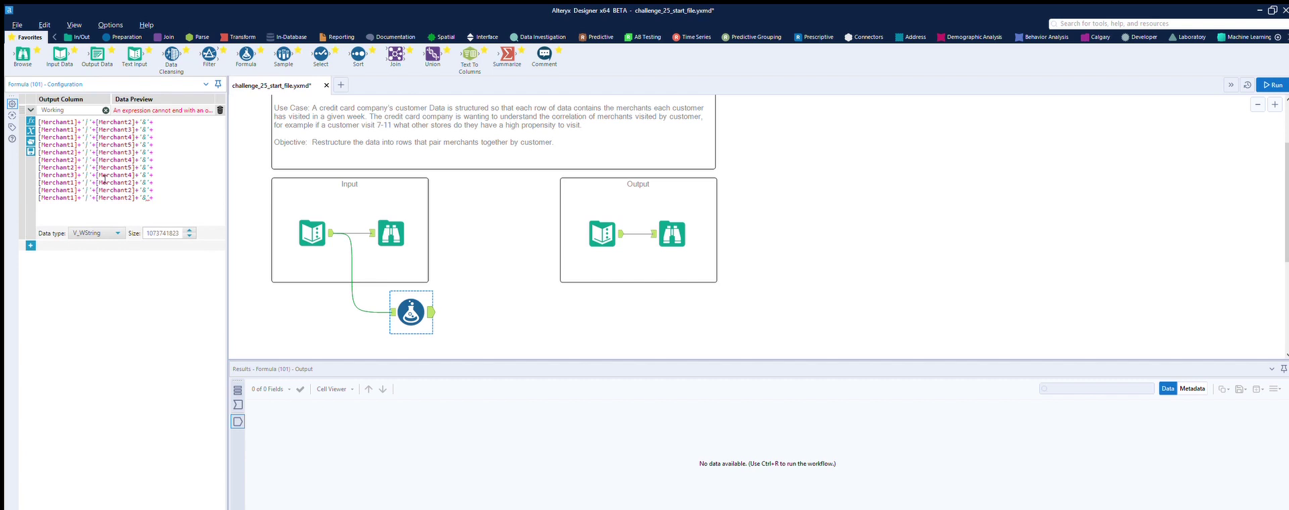
# - Change the ninth expression line to pair Merchant3 with Merchant5
pyautogui.click(74, 182)
pyautogui.press('BackSpace')
pyautogui.write('3')
pyautogui.click(132, 181)
pyautogui.press('BackSpace')
pyautogui.write('5')
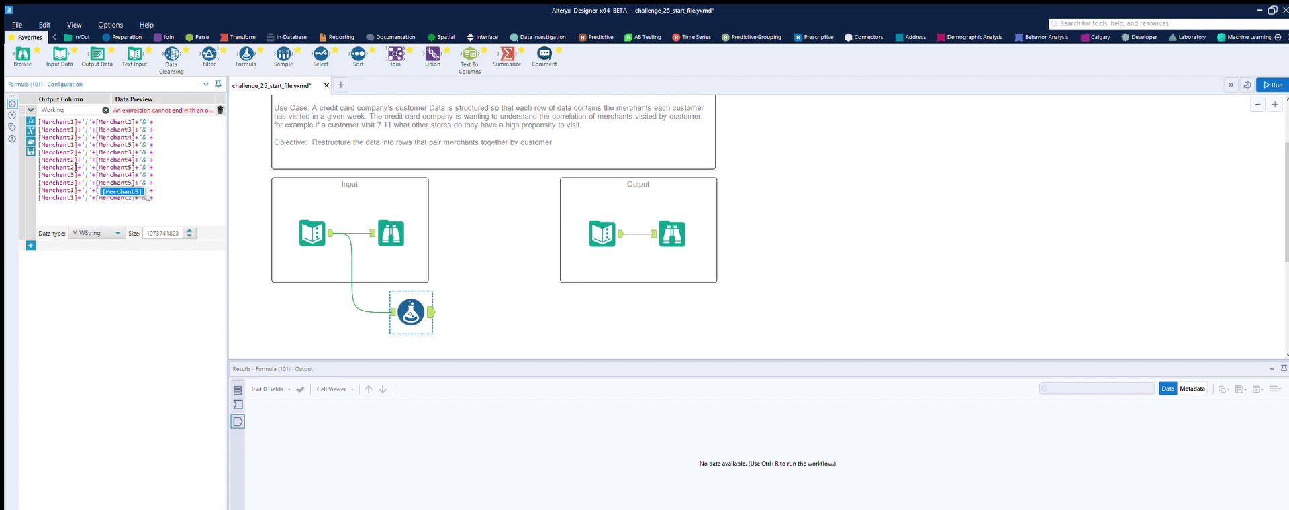
# - Change the tenth expression line to pair Merchant4 with Merchant5
pyautogui.click(74, 189)
pyautogui.press('BackSpace')
pyautogui.write('4')
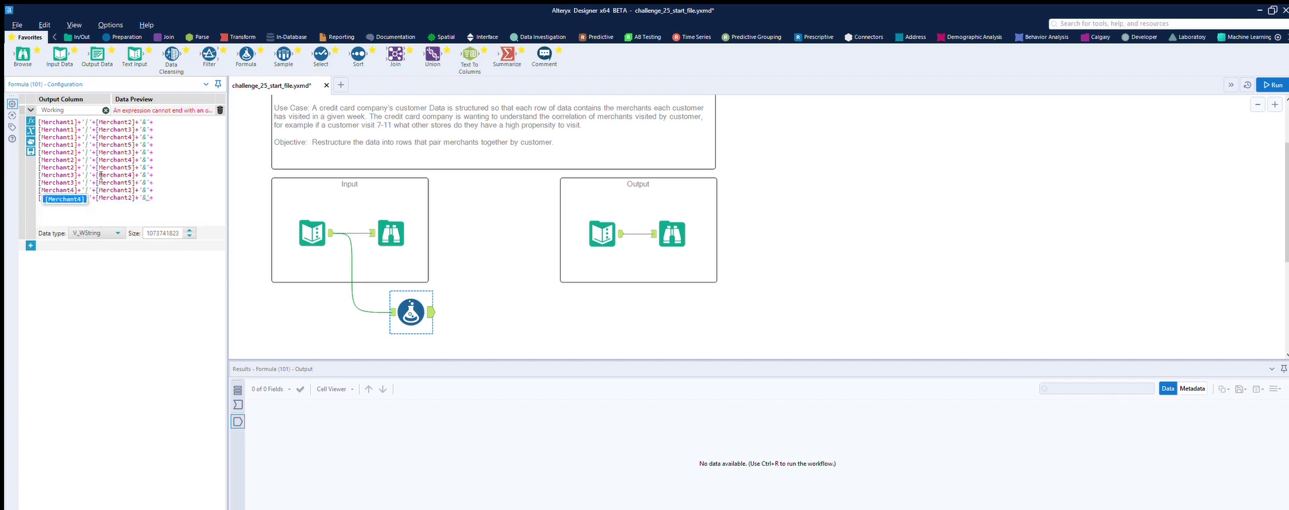
pyautogui.click(132, 190)
pyautogui.press('BackSpace')
pyautogui.write('5')
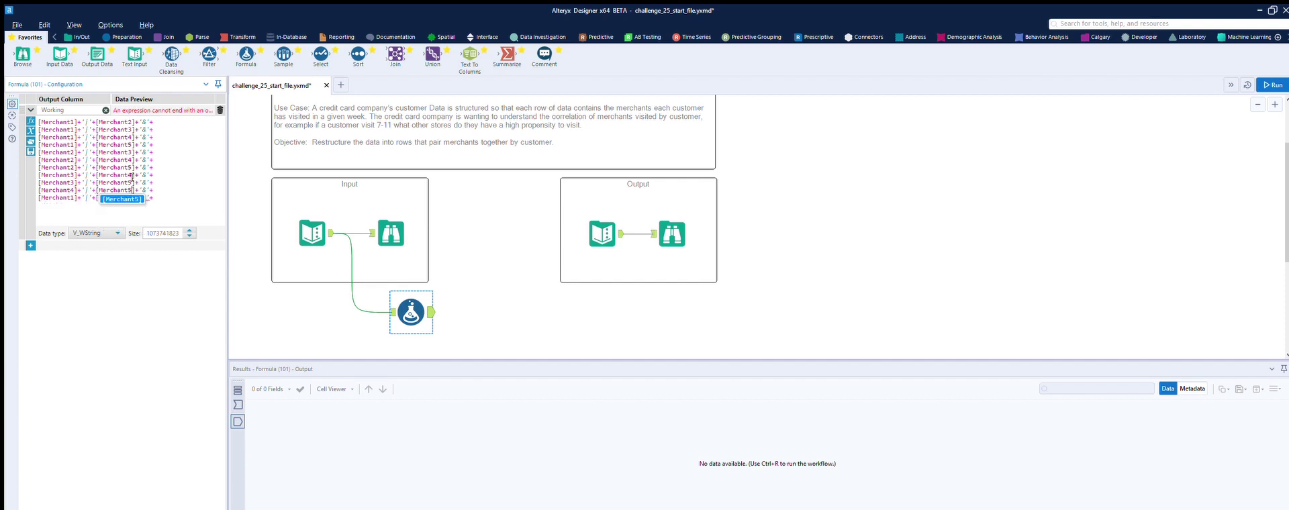
# - Delete the surplus eleventh expression line and the trailing plus sign after the tenth, and run the workflow
pyautogui.moveTo(157, 198); pyautogui.dragTo(37, 196)
pyautogui.press('BackSpace')
pyautogui.press('BackSpace')
pyautogui.press('BackSpace')
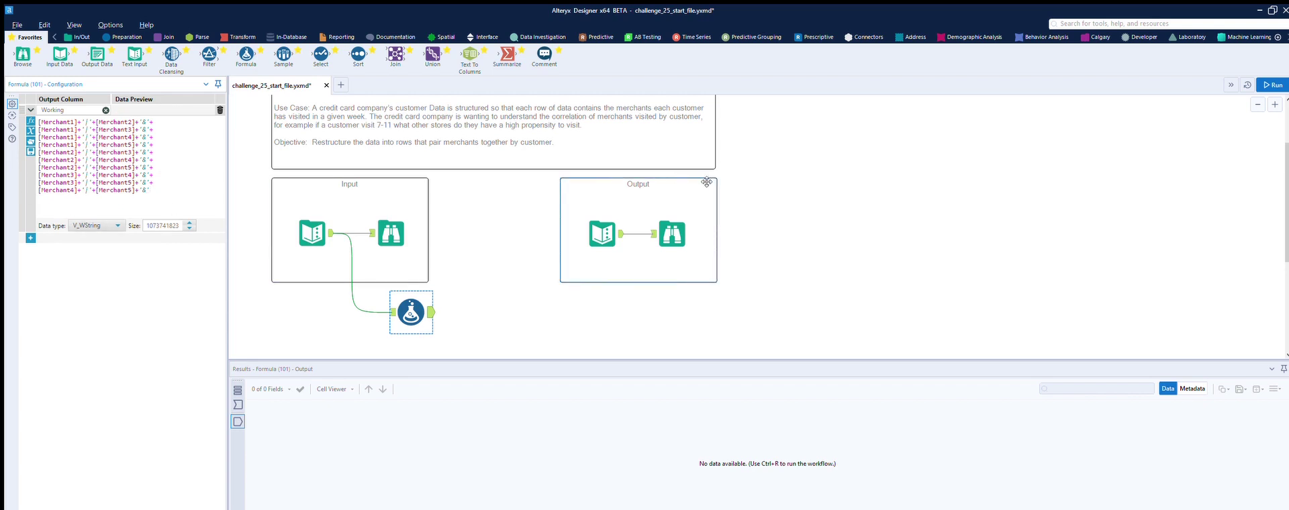
pyautogui.click(1274, 85)
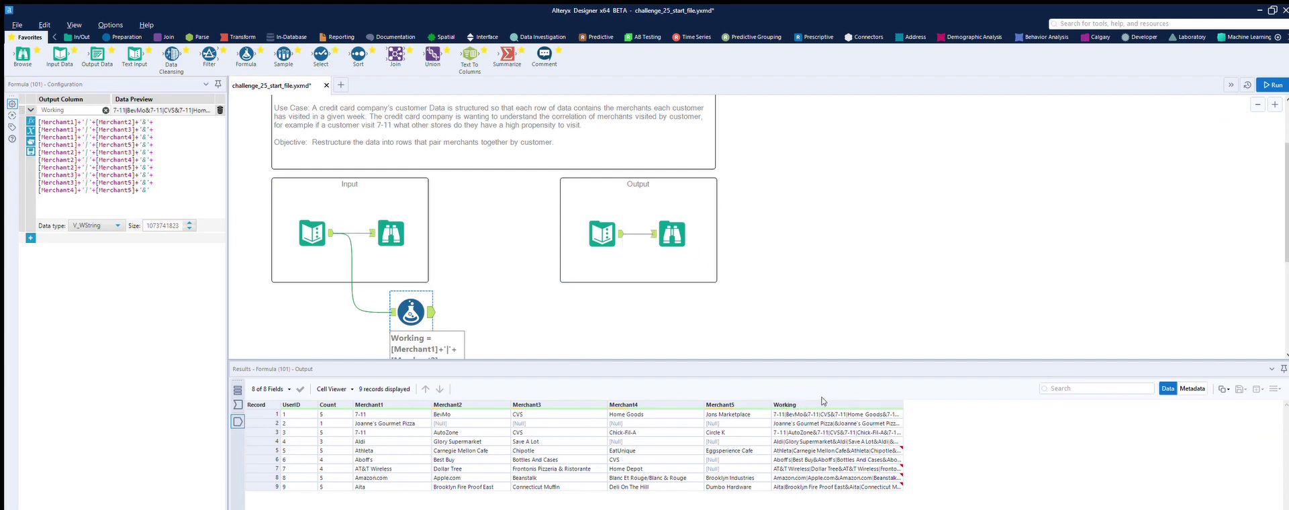
# - Add a Text To Columns tool after the Formula tool, splitting Working to rows on the & delimiter, and run the workflow
pyautogui.moveTo(470, 53); pyautogui.dragTo(534, 290)
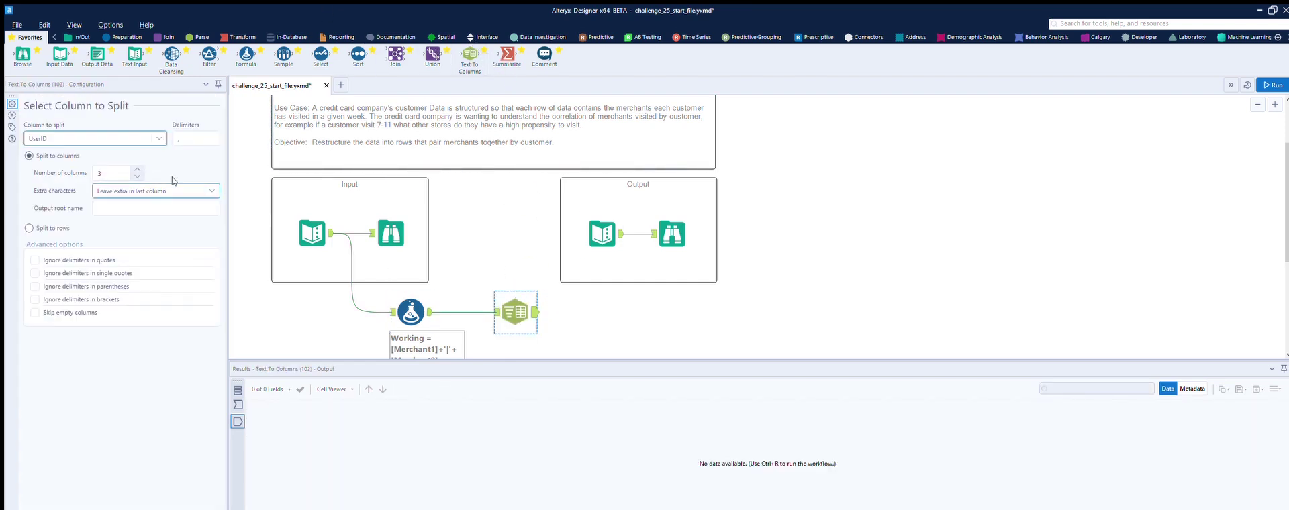
pyautogui.click(159, 138)
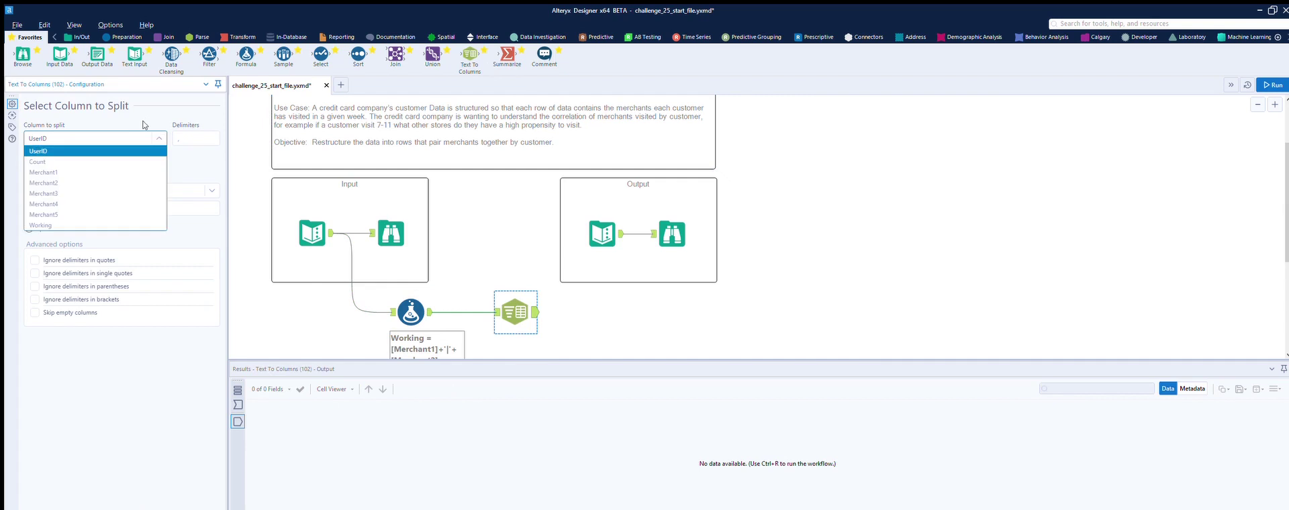
pyautogui.click(57, 222)
pyautogui.click(185, 138)
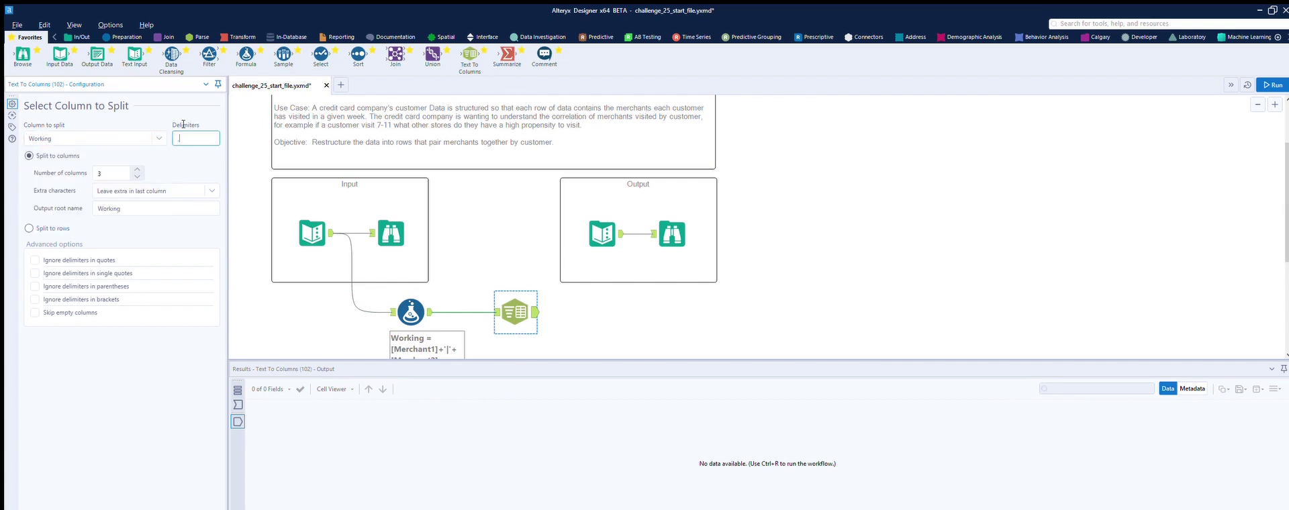
pyautogui.write('&')
pyautogui.click(30, 227)
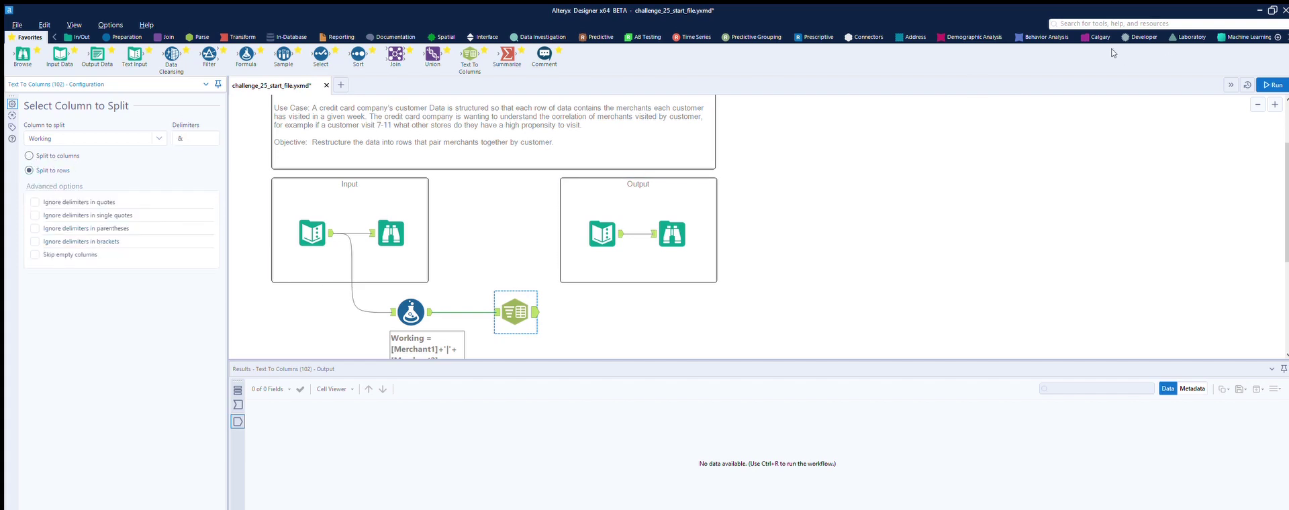
pyautogui.click(1271, 84)
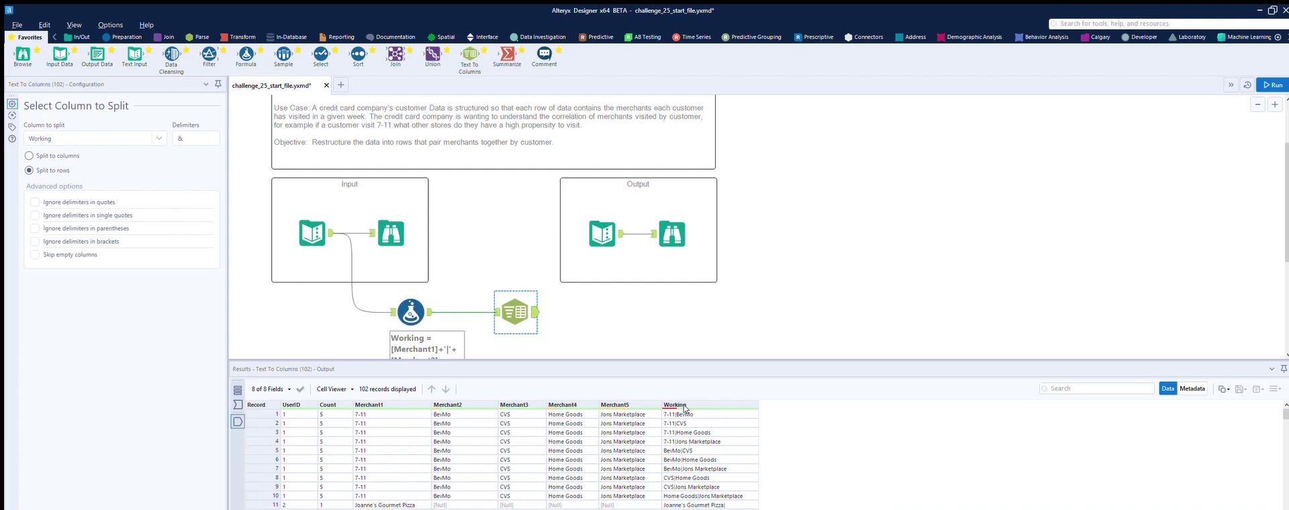
# - Examine the split merchant pairs in the Working column for missing merchants and wrongly broken names
pyautogui.scroll(-2, 684, 409)
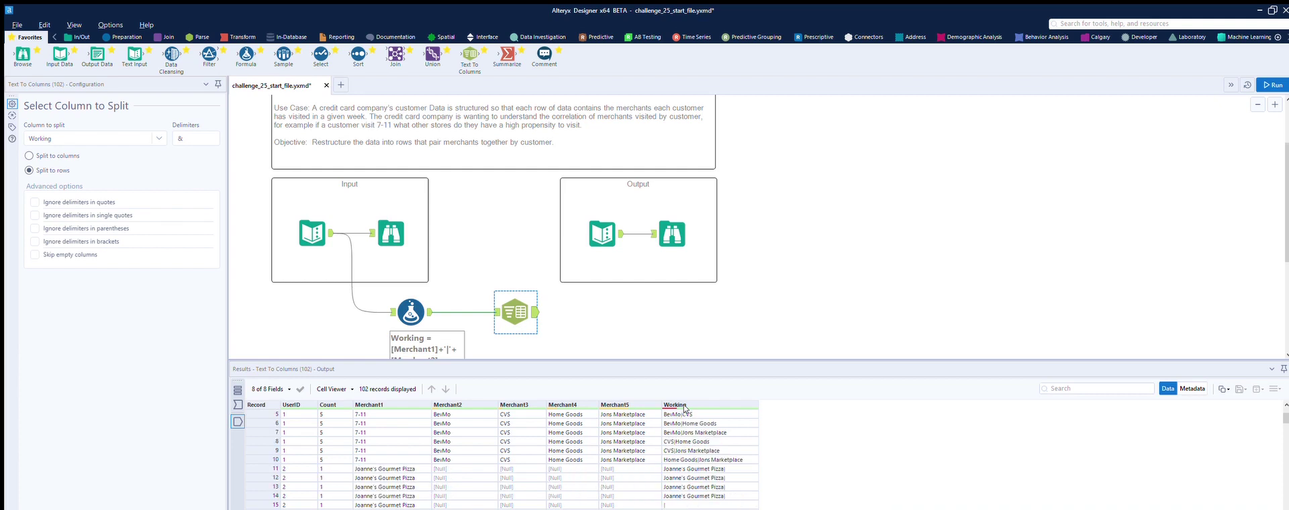
pyautogui.scroll(-1, 689, 463)
pyautogui.scroll(1, 689, 463)
pyautogui.scroll(-1, 730, 458)
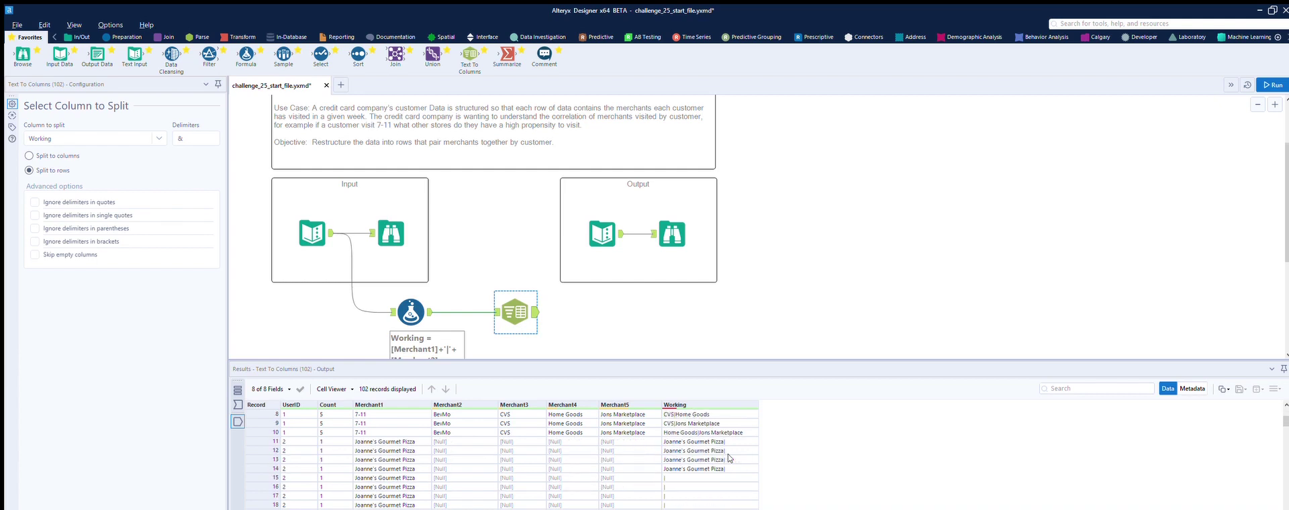
pyautogui.scroll(-1, 729, 459)
pyautogui.scroll(-1, 729, 459)
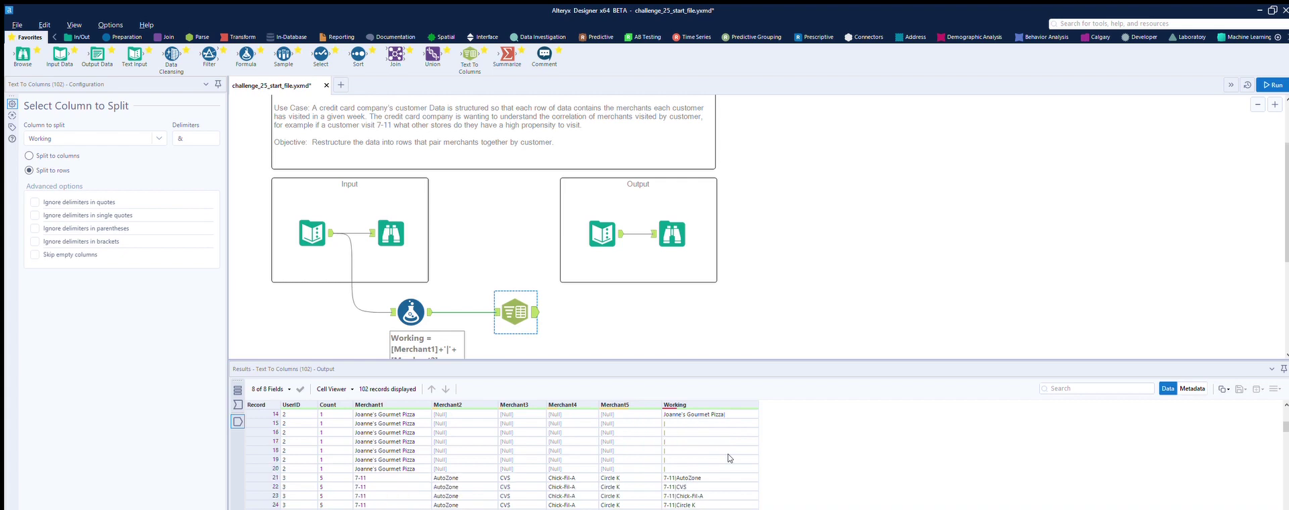
pyautogui.scroll(2, 729, 458)
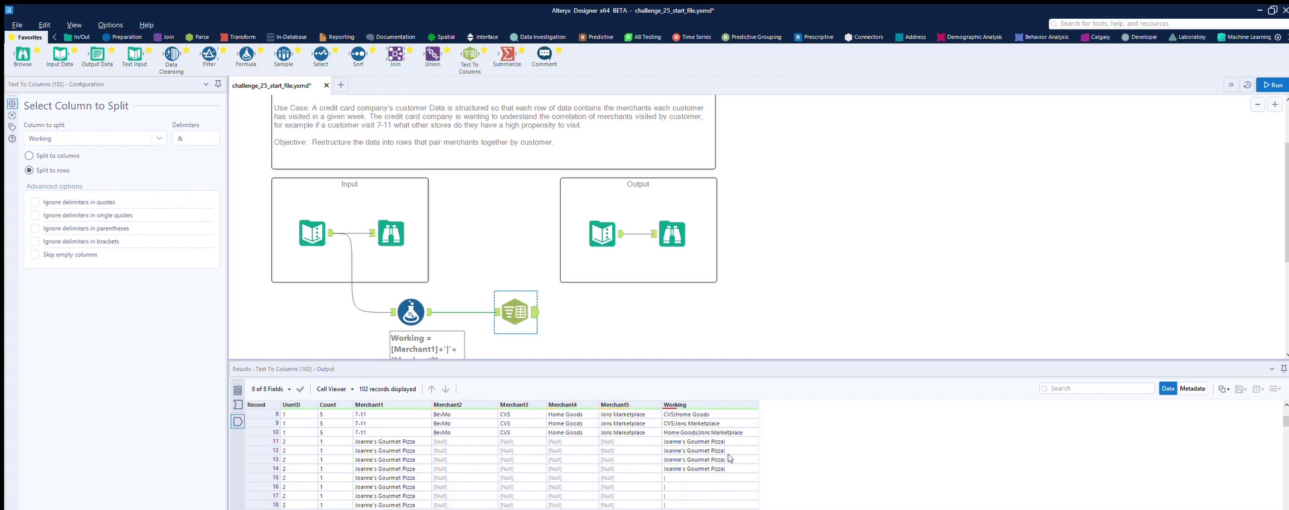
pyautogui.scroll(1, 730, 459)
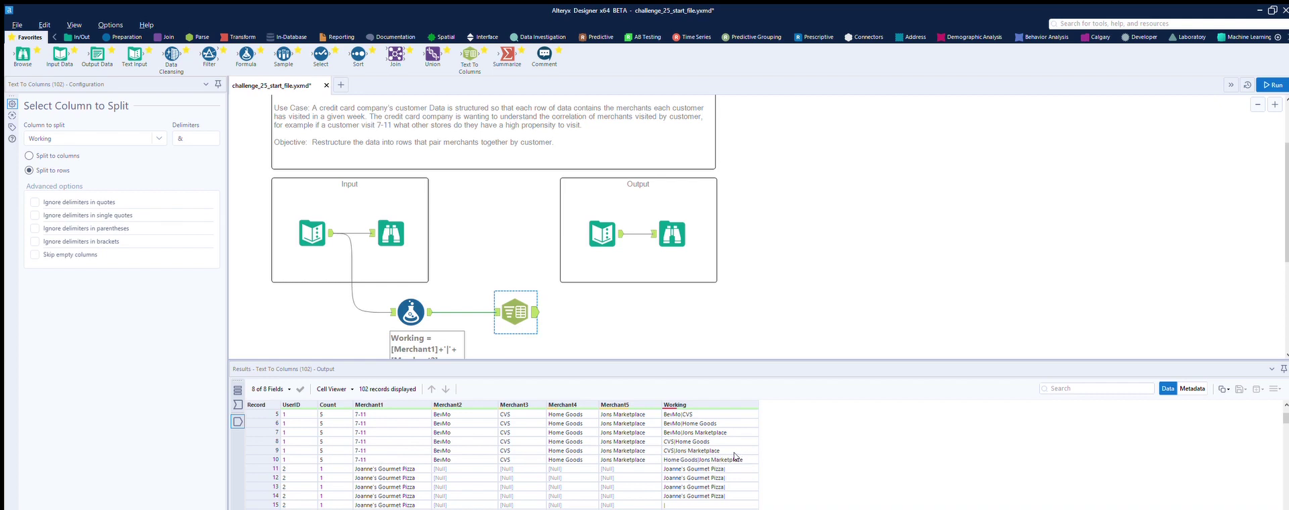
pyautogui.scroll(-7, 735, 457)
pyautogui.scroll(-11, 713, 427)
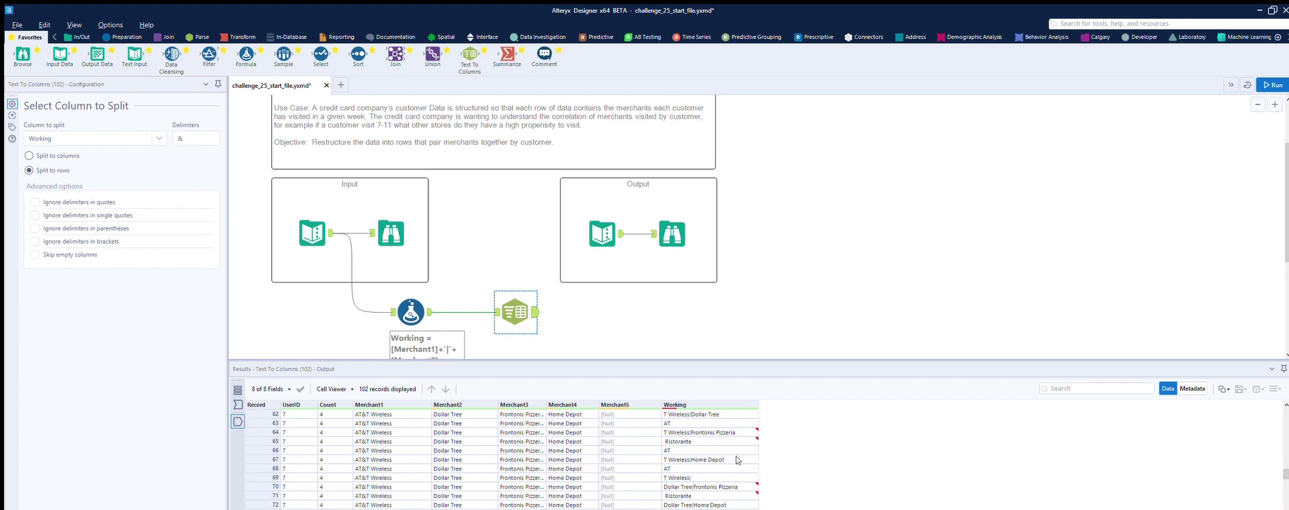
# - Insert a Data Cleansing tool before the Formula tool, run the workflow and display the Text To Columns output
pyautogui.moveTo(171, 53); pyautogui.dragTo(355, 294)
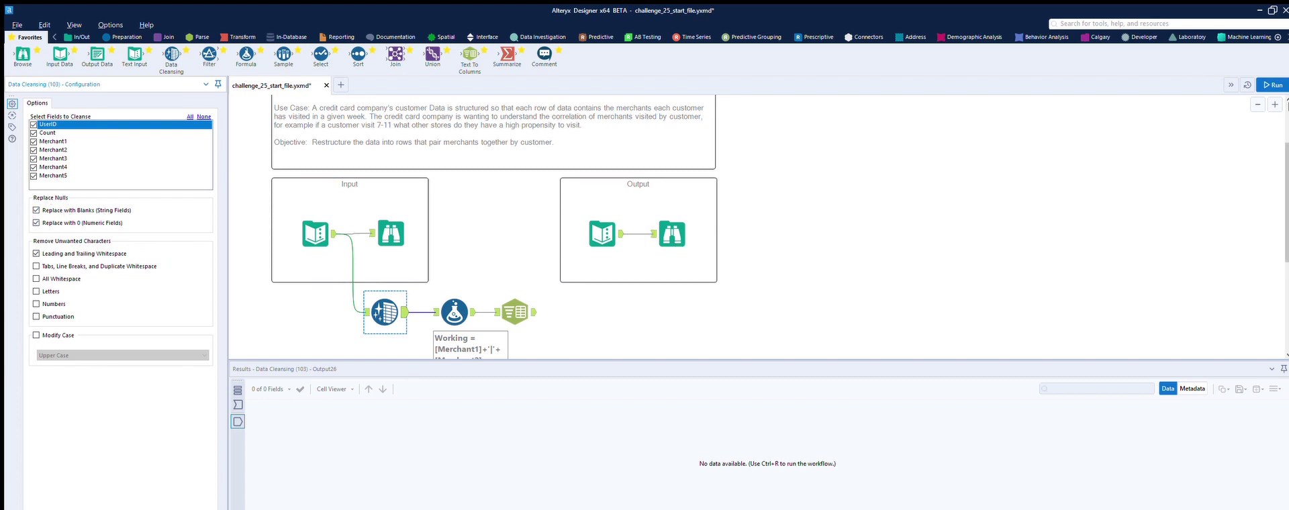
pyautogui.click(1273, 85)
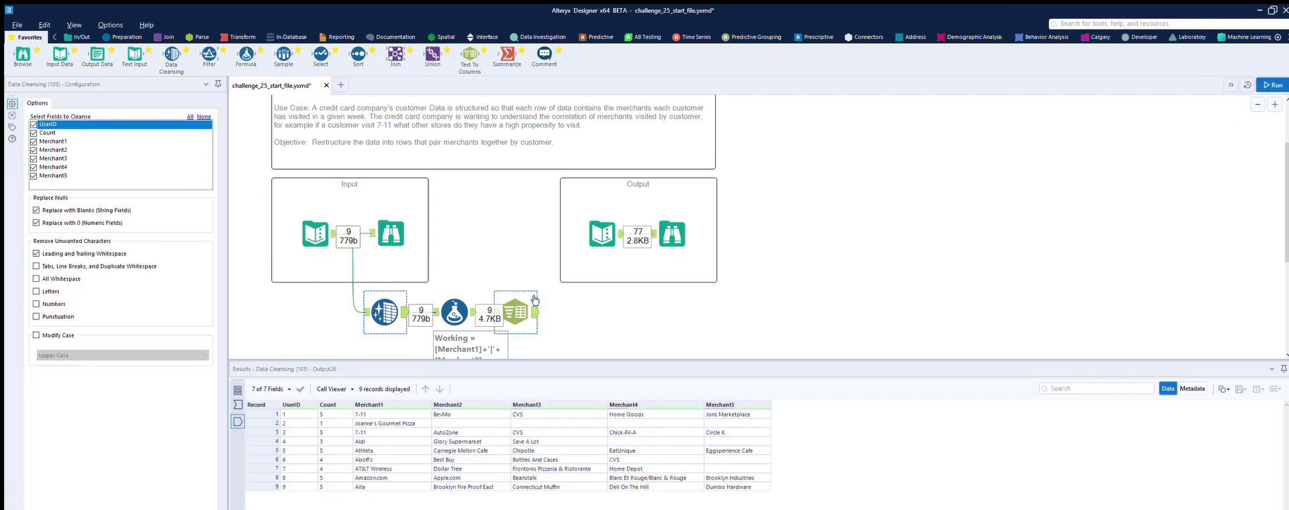
pyautogui.click(535, 300)
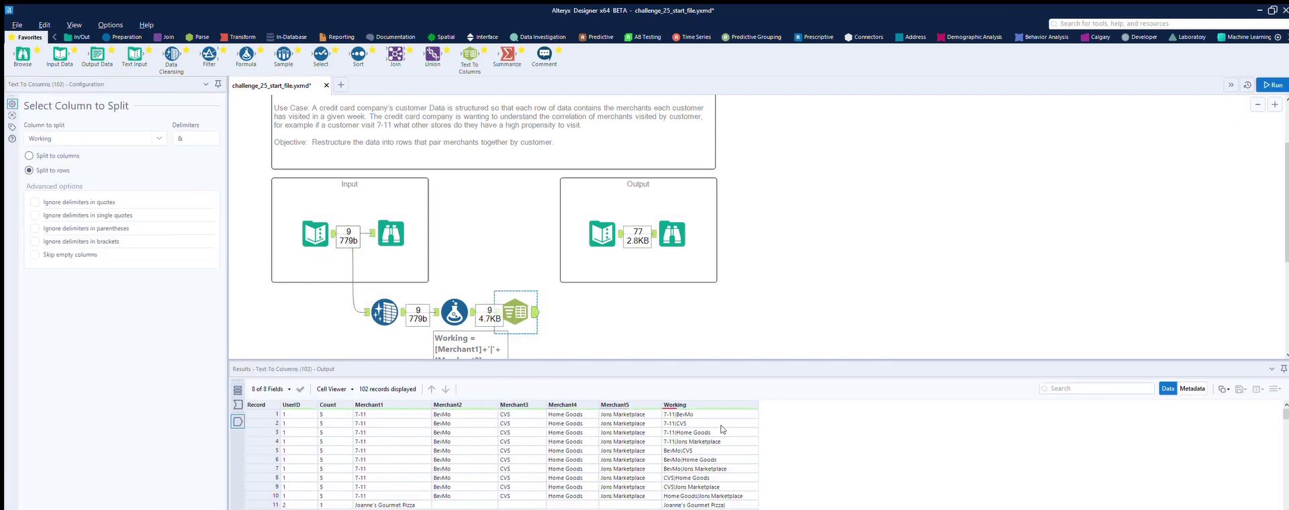
# - Examine the split rows of the AT&T Wireless customer, widening the Merchant3 column to read the full names
pyautogui.scroll(-8, 720, 427)
pyautogui.scroll(-13, 718, 428)
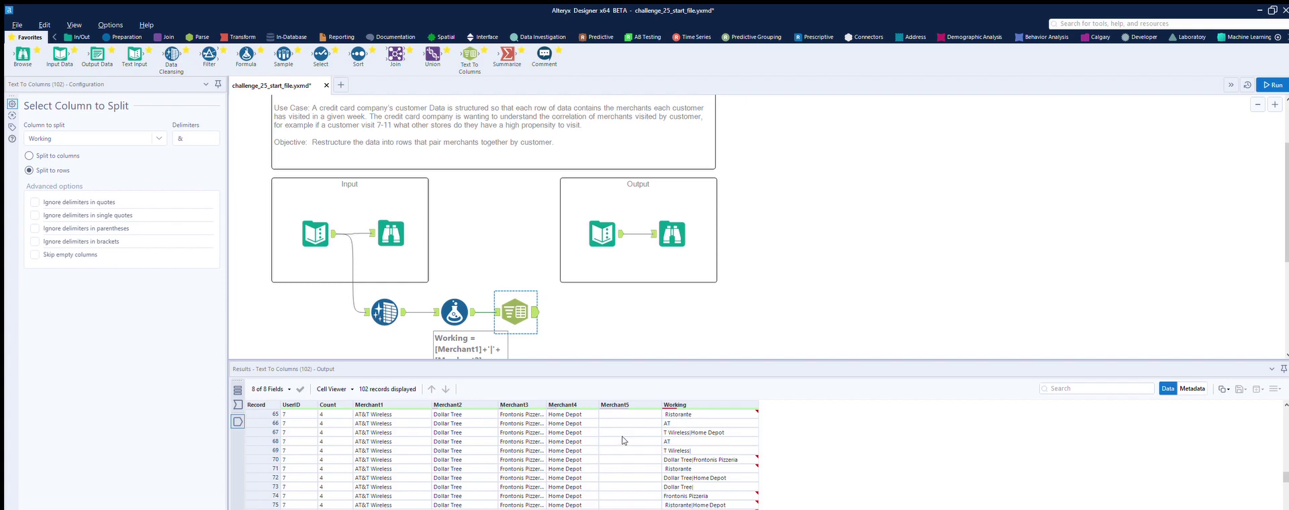
pyautogui.scroll(-3, 623, 439)
pyautogui.scroll(-8, 623, 439)
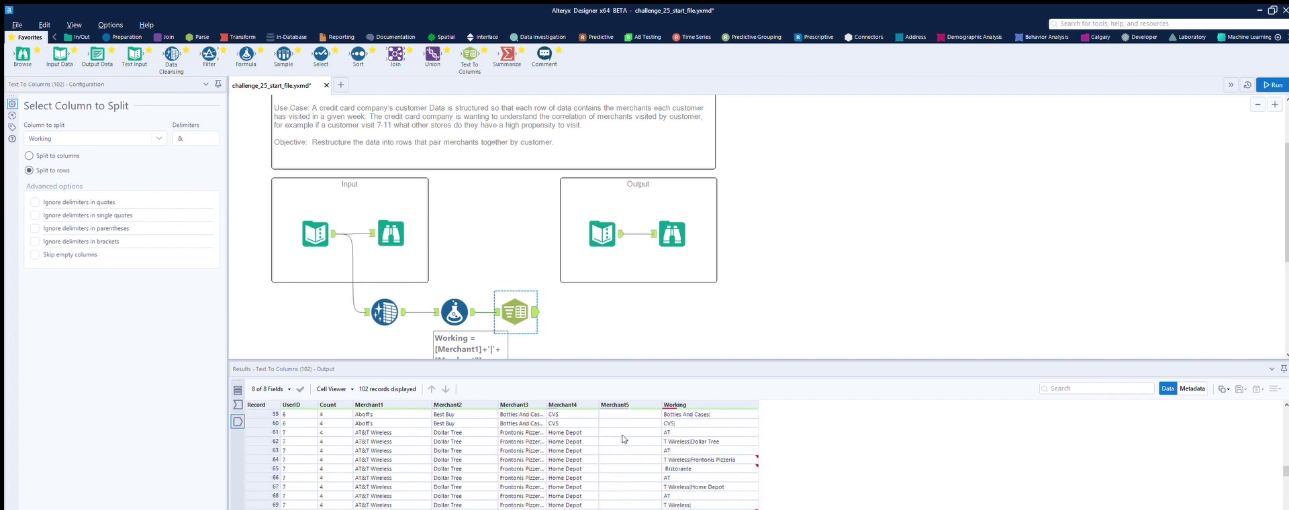
pyautogui.scroll(3, 623, 437)
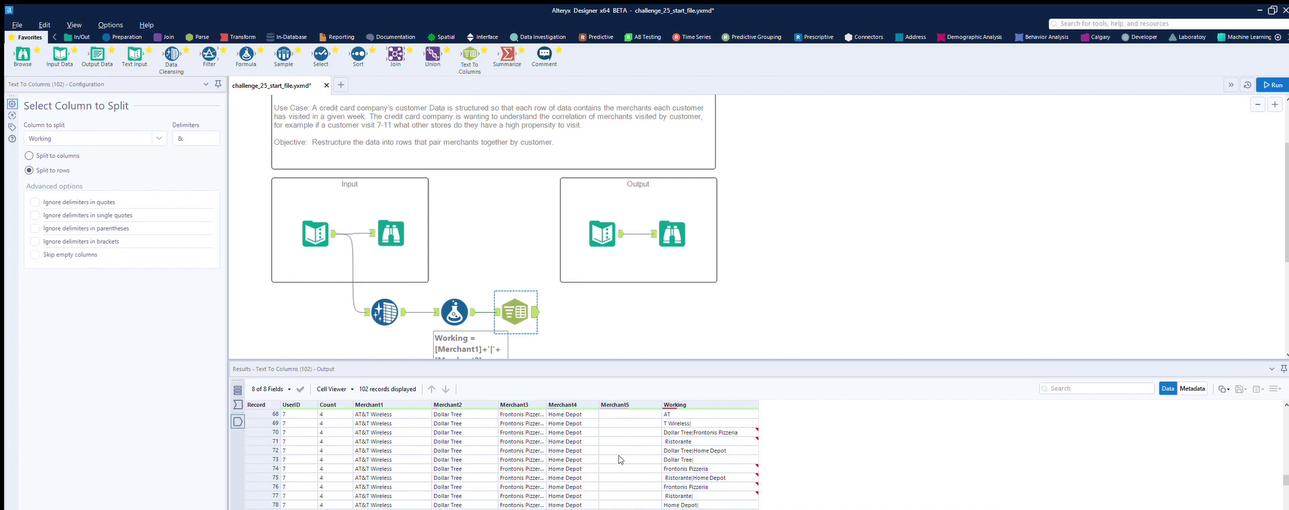
pyautogui.scroll(3, 671, 463)
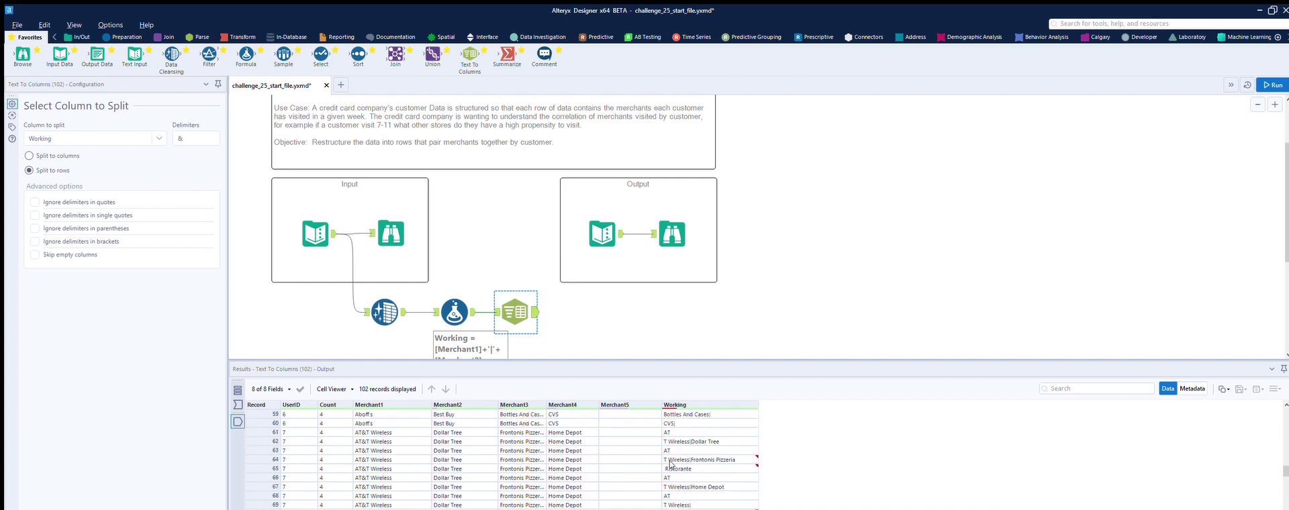
pyautogui.moveTo(551, 394); pyautogui.dragTo(595, 394)
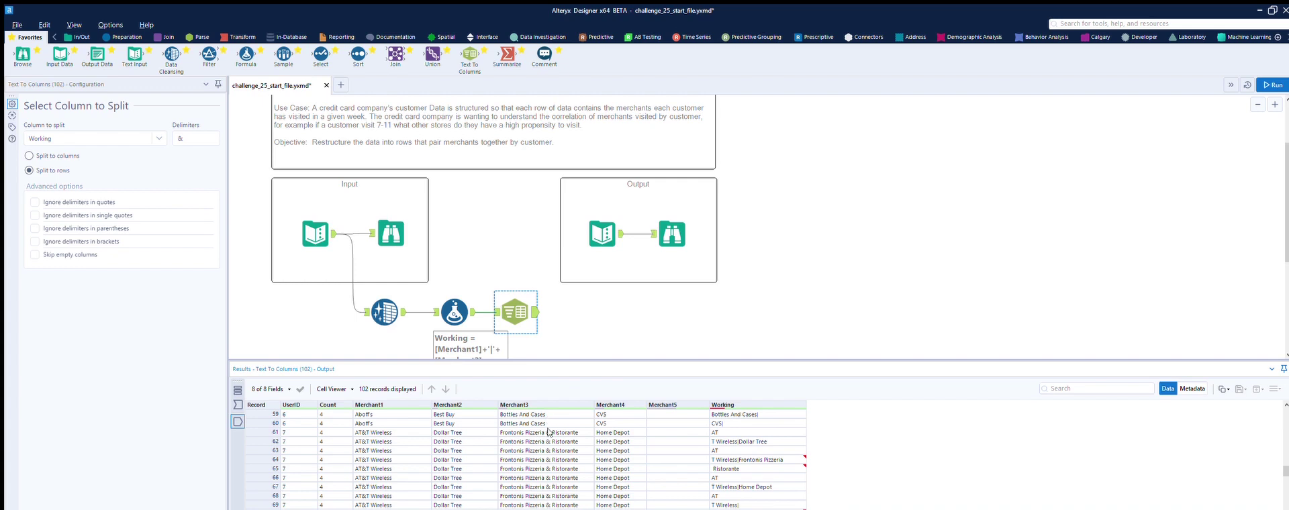
# - Replace the & separator with @ in the first three lines of the Working expression
pyautogui.click(468, 324)
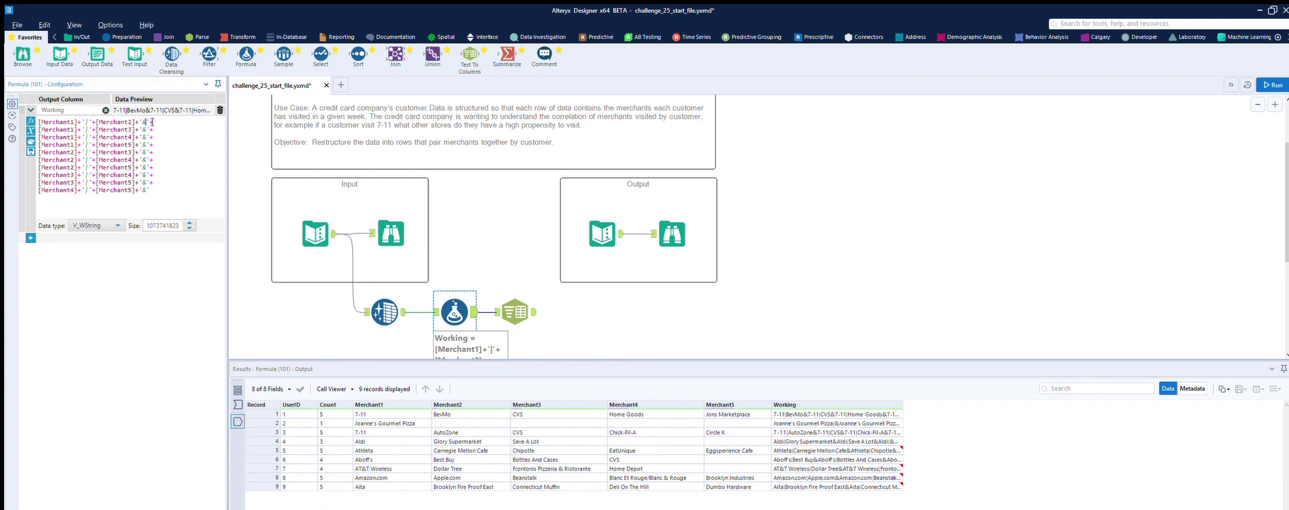
pyautogui.press('BackSpace')
pyautogui.write('@')
pyautogui.click(145, 130)
pyautogui.press('BackSpace')
pyautogui.write('@')
pyautogui.press('Down')
pyautogui.press('BackSpace')
pyautogui.write('@')
pyautogui.press('Down')
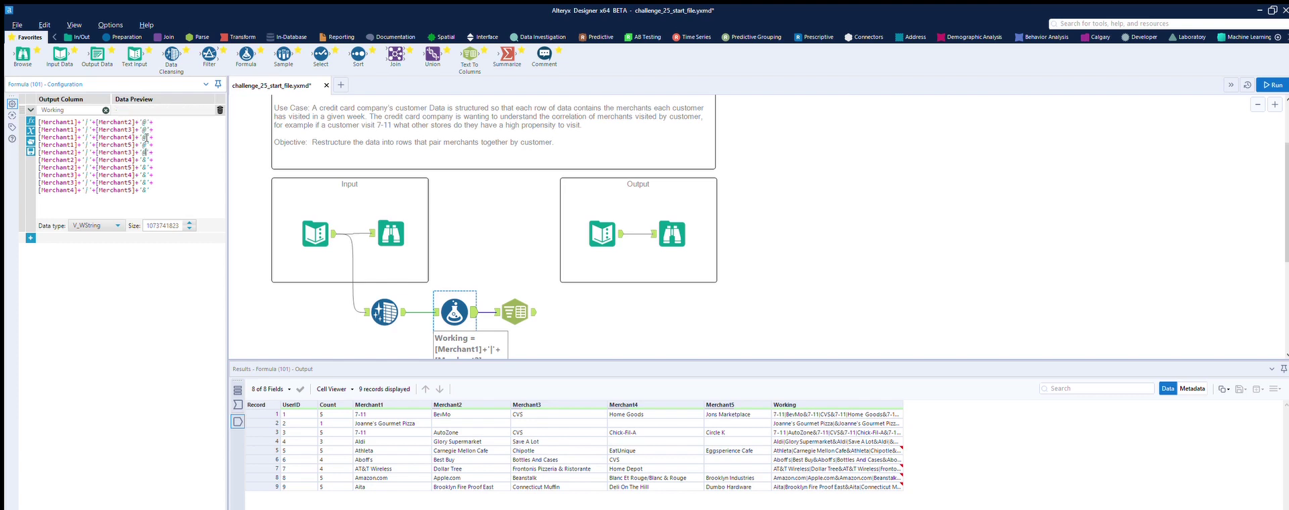
# - Replace the & separator with @ in the remaining lines of the Working expression and run the workflow
pyautogui.press('BackSpace')
pyautogui.write('@')
pyautogui.press('BackSpace')
pyautogui.write('@')
pyautogui.press('Down')
pyautogui.press('BackSpace')
pyautogui.write('@')
pyautogui.press('BackSpace')
pyautogui.press('BackSpace')
pyautogui.press('BackSpace')
pyautogui.press('BackSpace')
pyautogui.write("@]+'")
pyautogui.press('BackSpace')
pyautogui.press('BackSpace')
pyautogui.press('BackSpace')
pyautogui.press('BackSpace')
pyautogui.click(608, 248)
pyautogui.click(567, 272)
pyautogui.hotkey('ctrl', 'r')
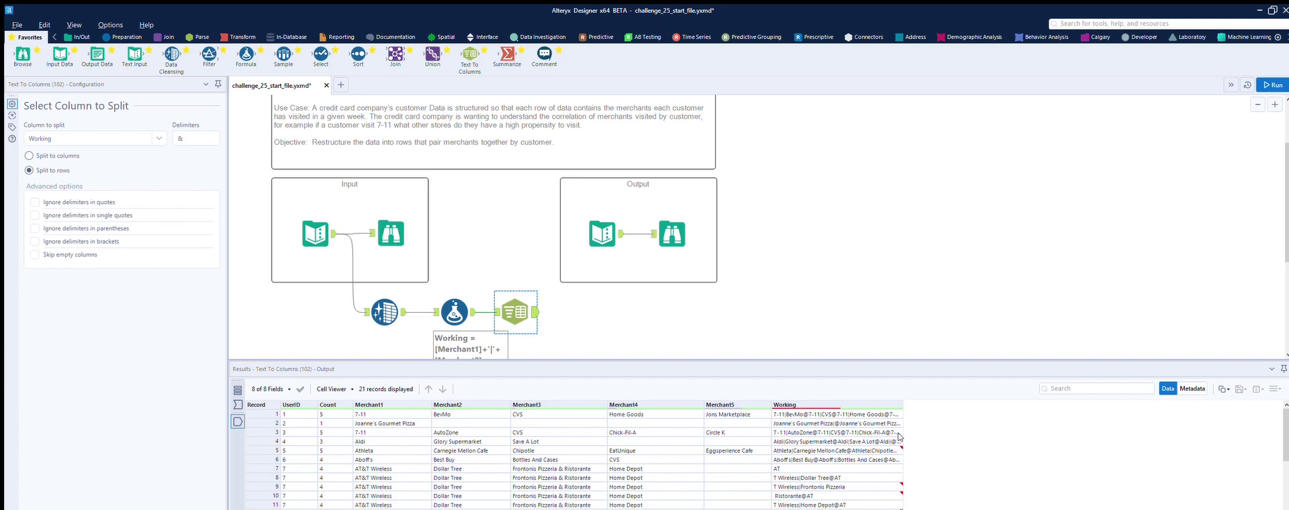
# - Set the Text To Columns delimiter to @ and run the workflow again
pyautogui.scroll(-3, 898, 437)
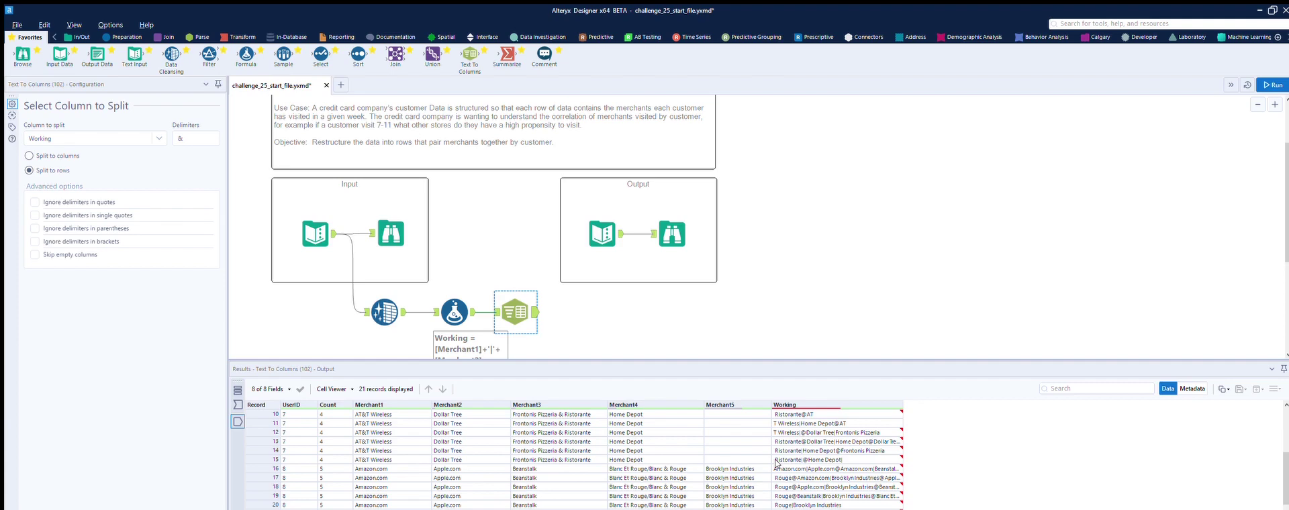
pyautogui.scroll(-1, 776, 463)
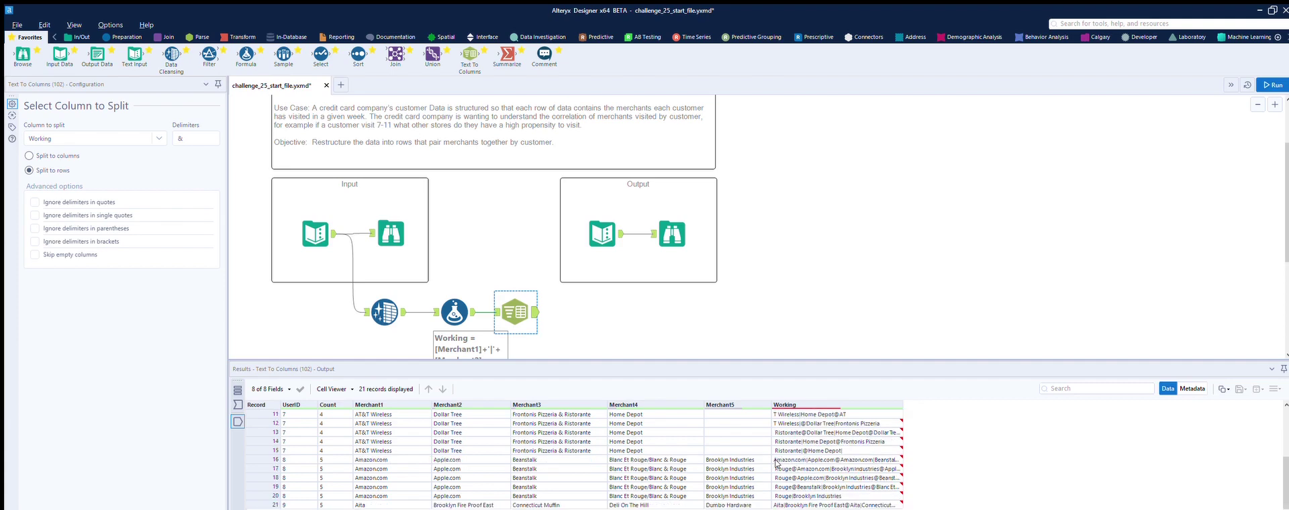
pyautogui.click(461, 300)
pyautogui.click(499, 305)
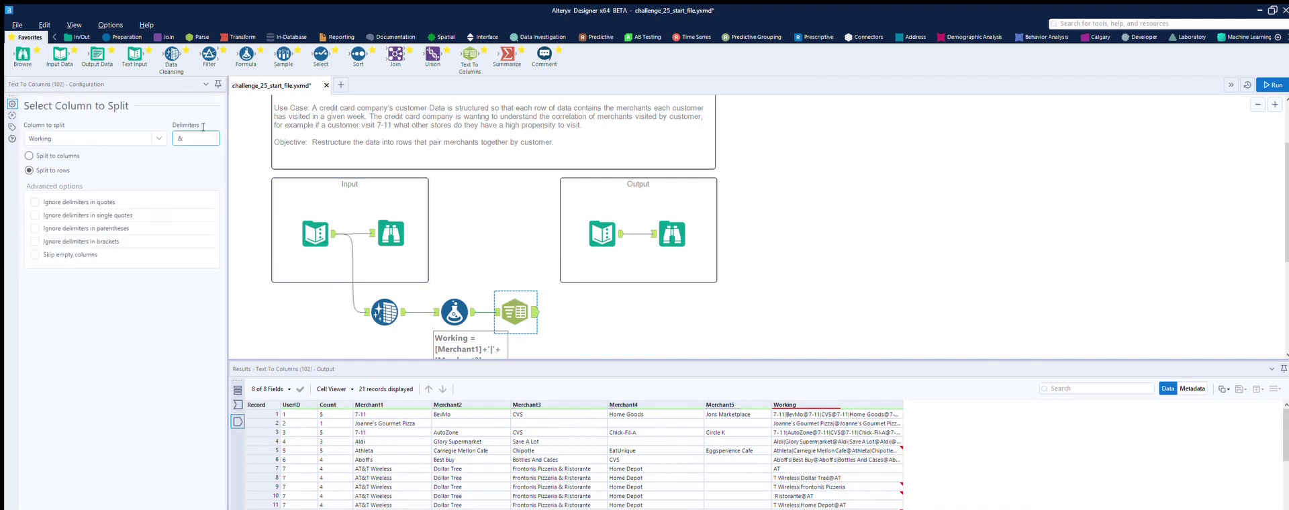
pyautogui.press('BackSpace')
pyautogui.write('@')
pyautogui.click(1273, 85)
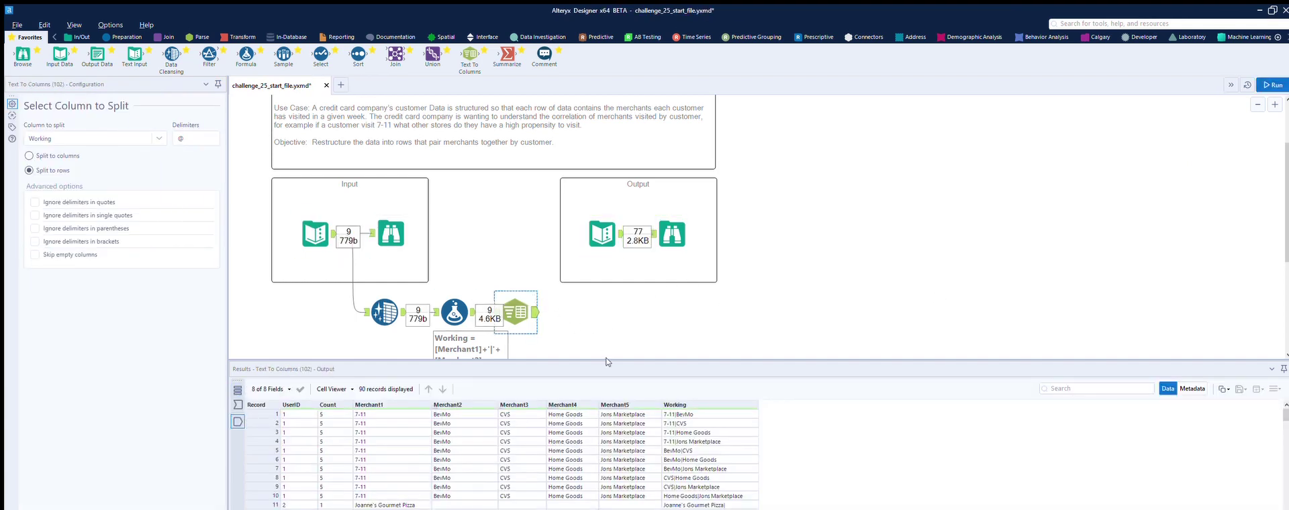
# - Check that merchant names containing an ampersand stay whole in the split Working rows
pyautogui.scroll(-4, 698, 416)
pyautogui.scroll(1, 704, 420)
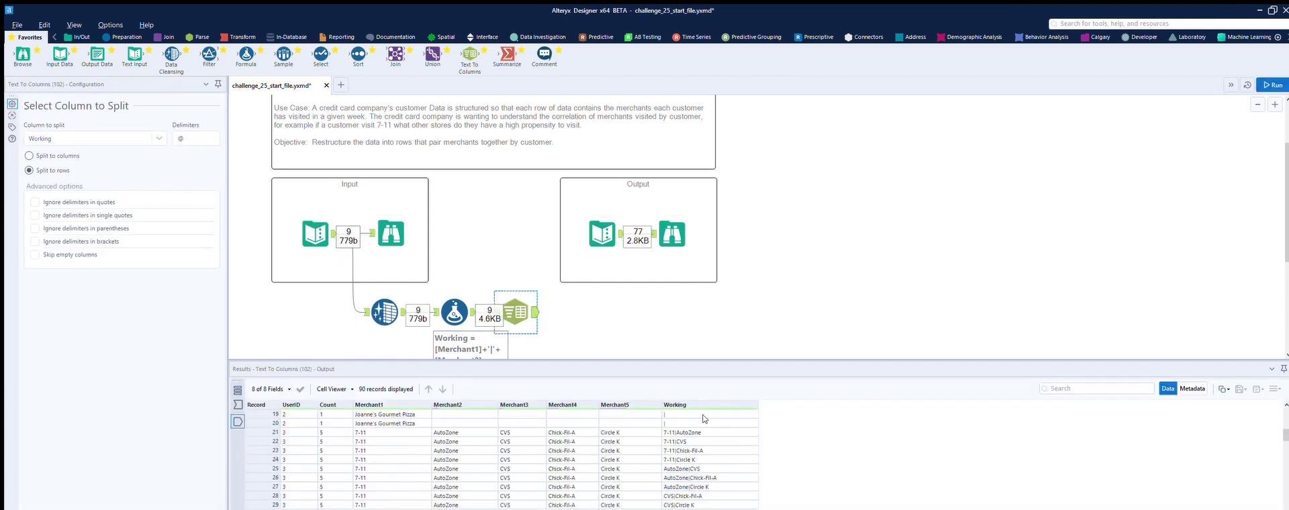
pyautogui.scroll(-20, 702, 423)
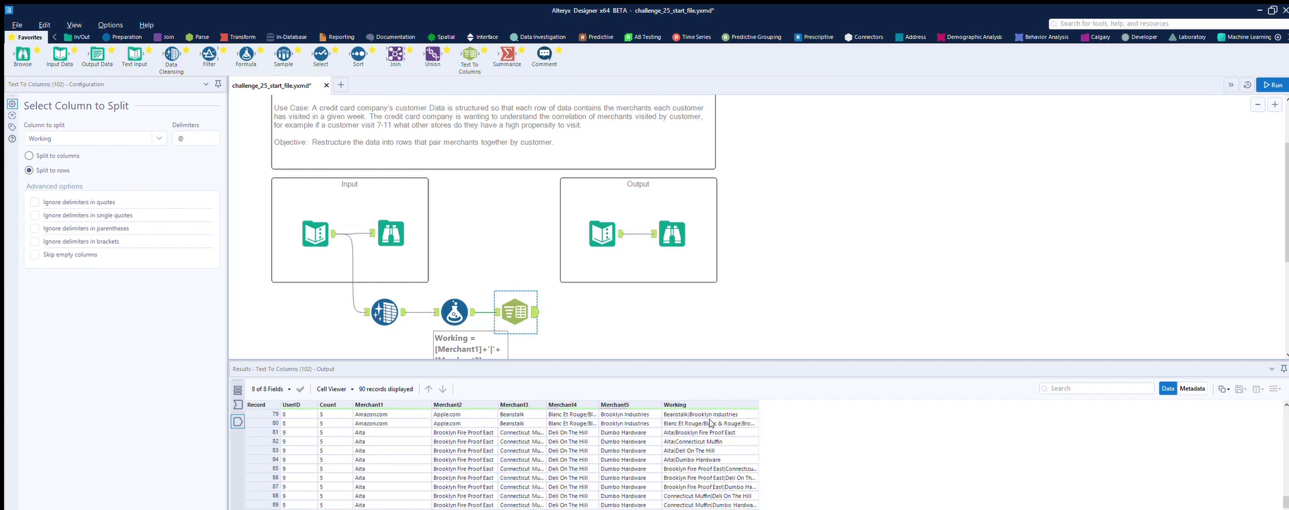
pyautogui.scroll(1, 706, 447)
pyautogui.scroll(5, 703, 454)
pyautogui.scroll(1, 703, 453)
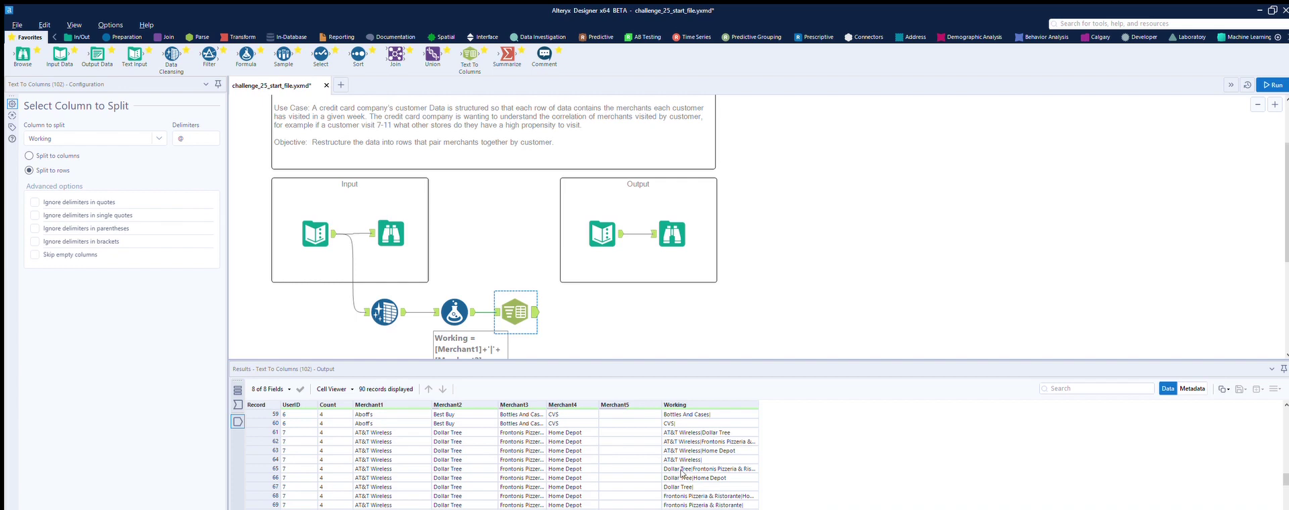
# - Add a second Text To Columns tool that splits Working into columns at the | delimiter, and run the workflow
pyautogui.moveTo(469, 48); pyautogui.dragTo(602, 312)
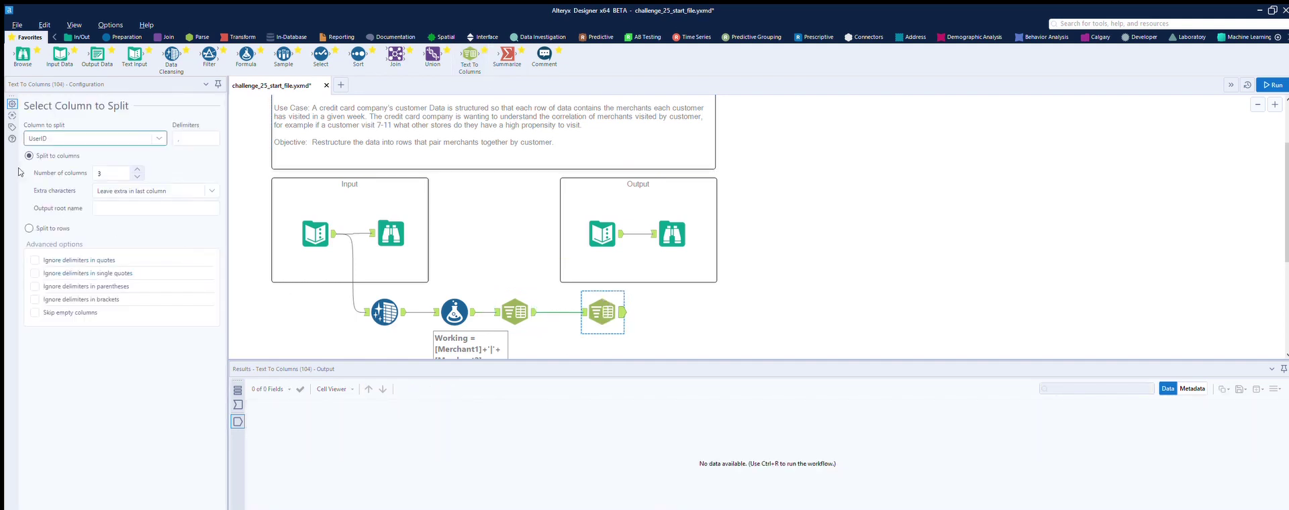
pyautogui.click(138, 138)
pyautogui.click(78, 225)
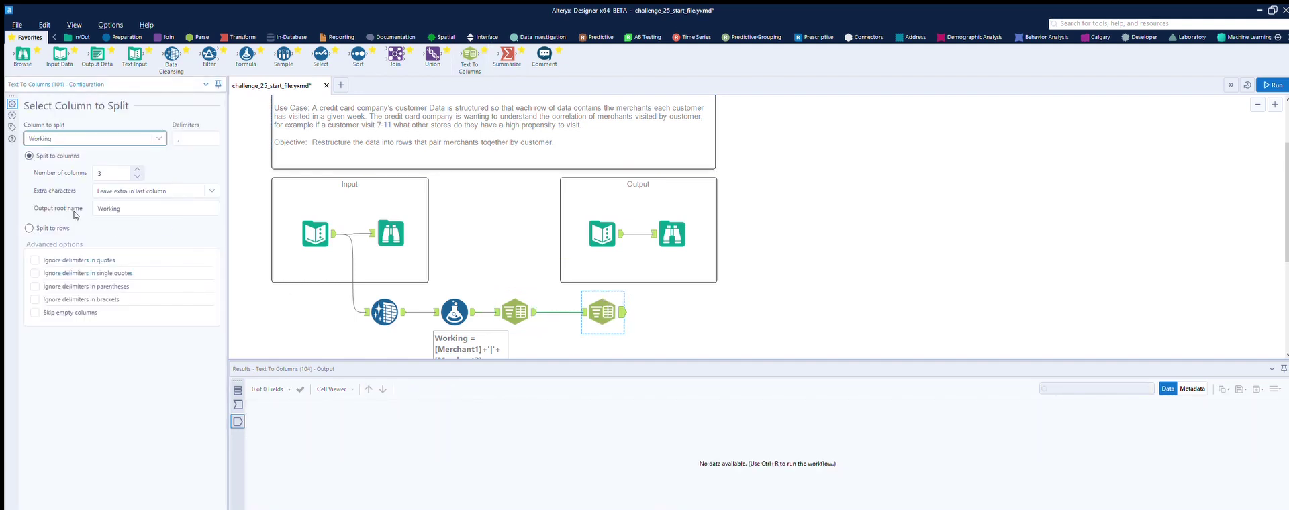
pyautogui.moveTo(196, 137); pyautogui.dragTo(159, 123)
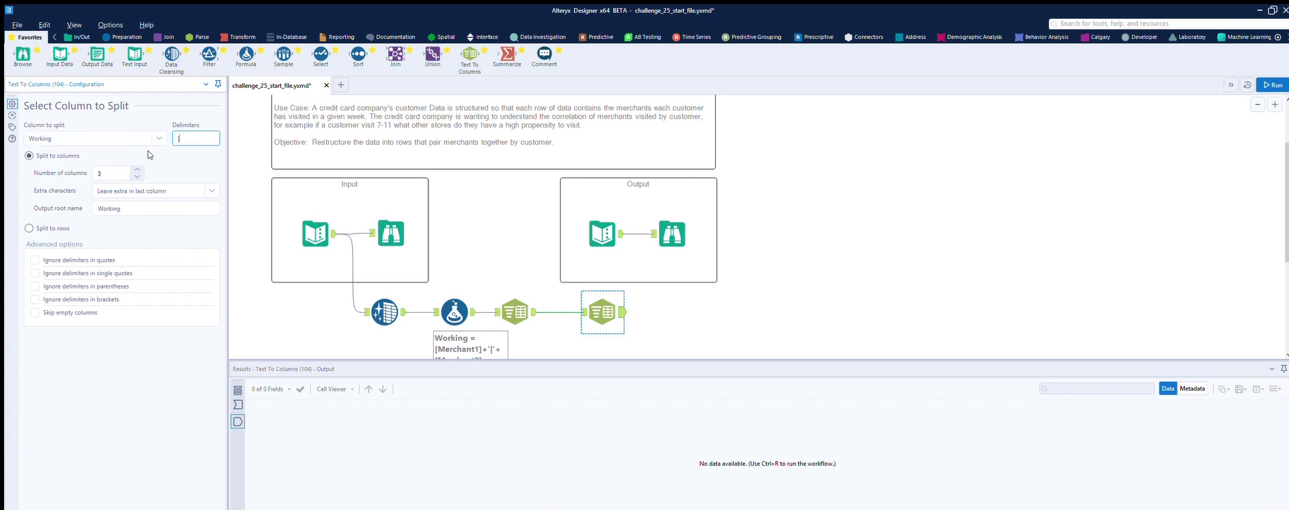
pyautogui.click(1271, 85)
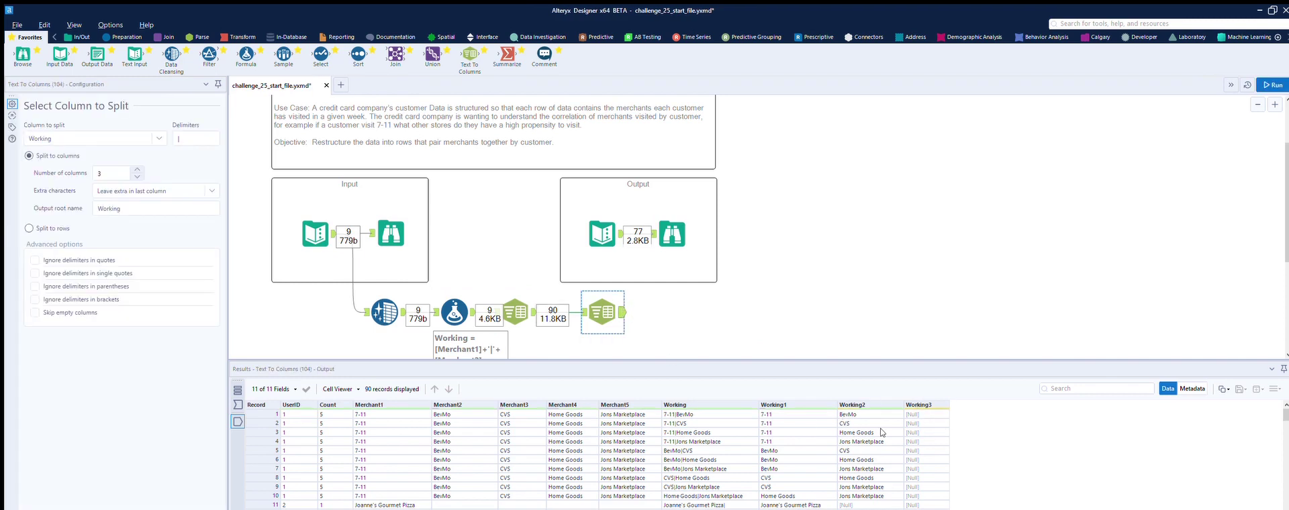
# - Examine how the Working pairs are split into Working1 and Working2, especially for customers with few merchants
pyautogui.scroll(-5, 876, 437)
pyautogui.scroll(4, 876, 436)
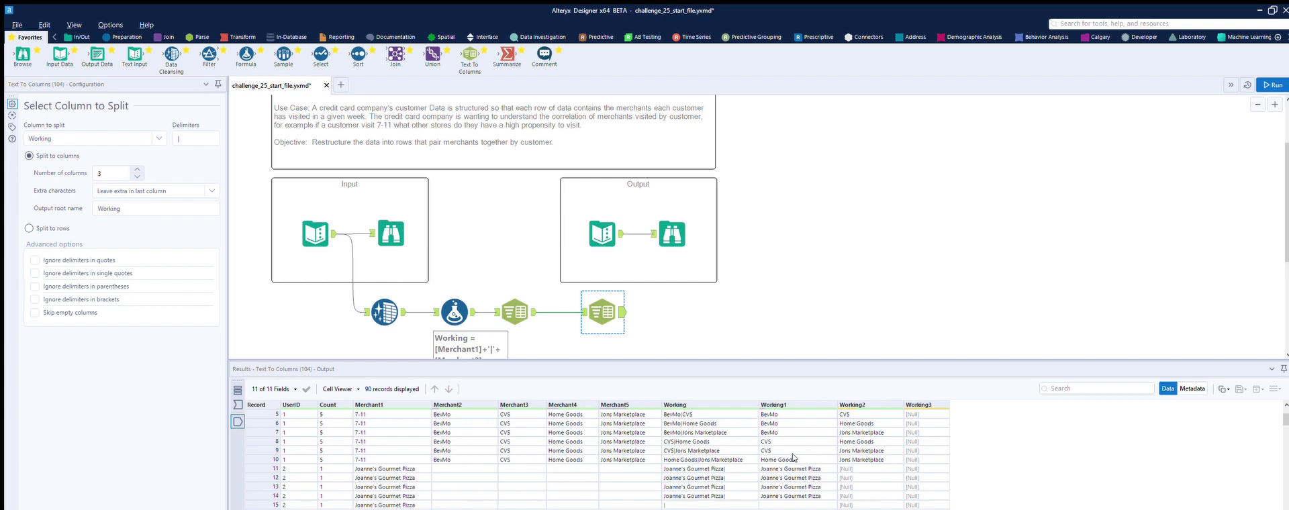
pyautogui.scroll(-2, 796, 458)
pyautogui.scroll(-3, 846, 461)
pyautogui.scroll(3, 851, 462)
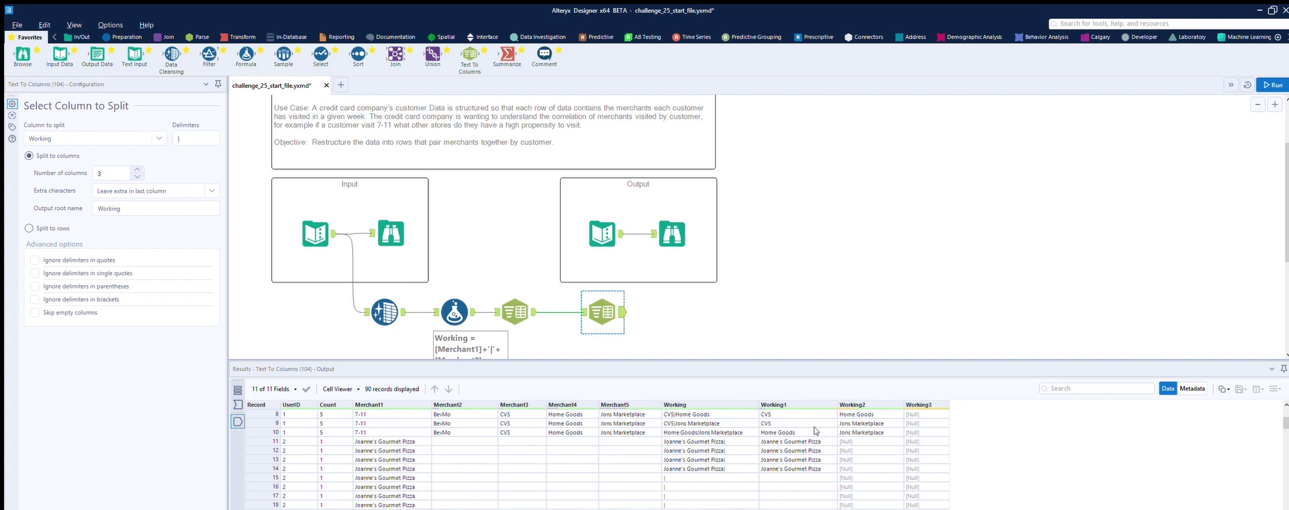
pyautogui.scroll(-6, 806, 430)
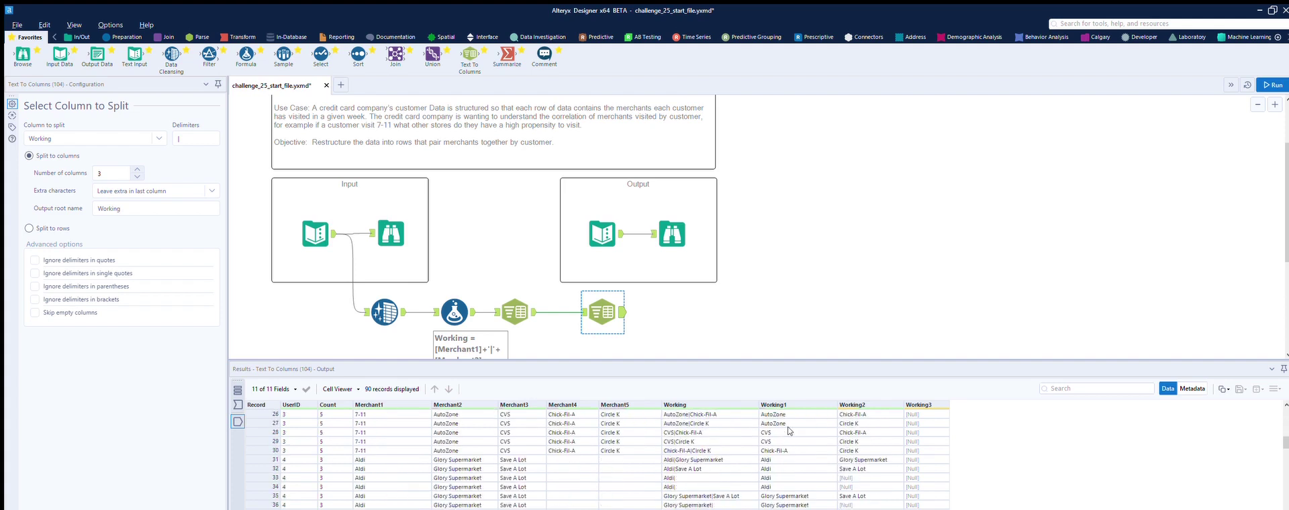
pyautogui.scroll(-1, 789, 431)
pyautogui.scroll(-2, 789, 431)
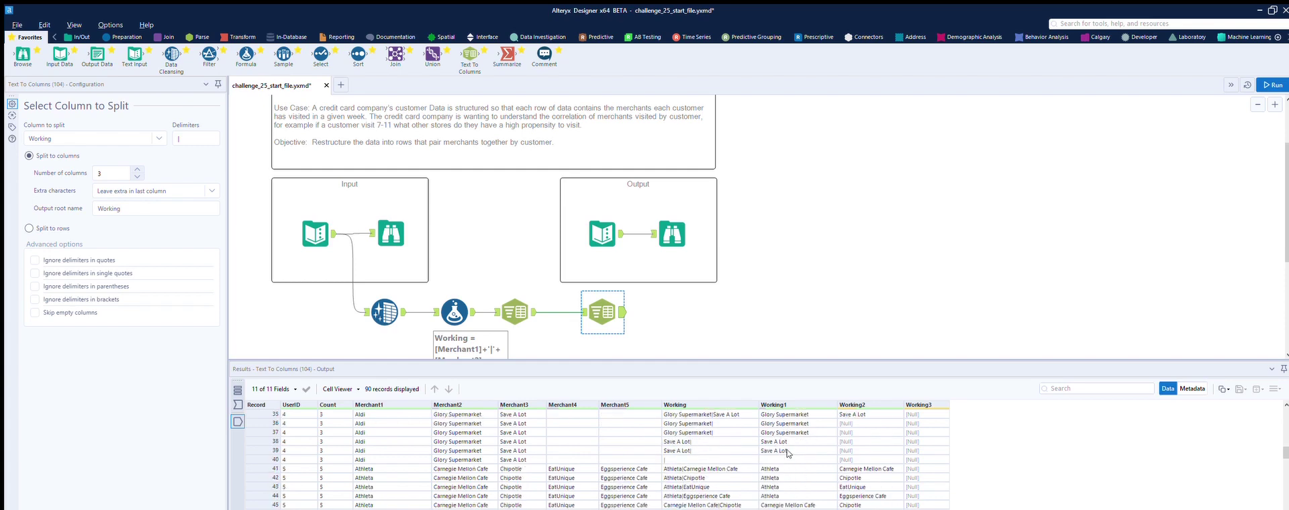
# - Review the expected Output data to see which merchant column is null for unpaired merchants
pyautogui.click(609, 214)
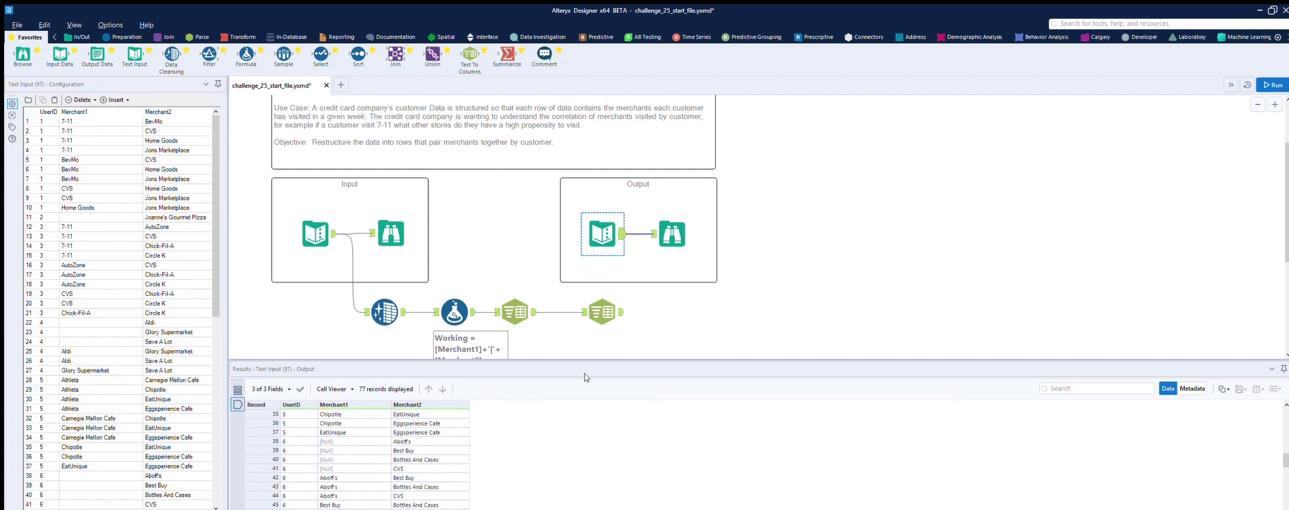
pyautogui.keyDown('ctrl'); pyautogui.click(674, 230); pyautogui.keyUp('ctrl')
pyautogui.click(670, 225)
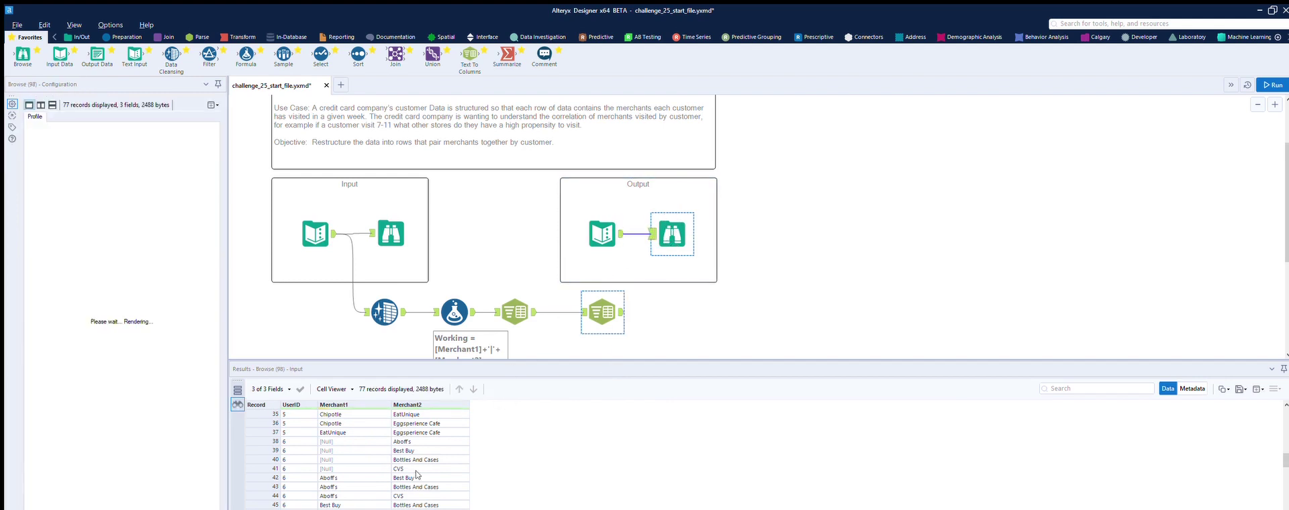
pyautogui.scroll(9, 336, 437)
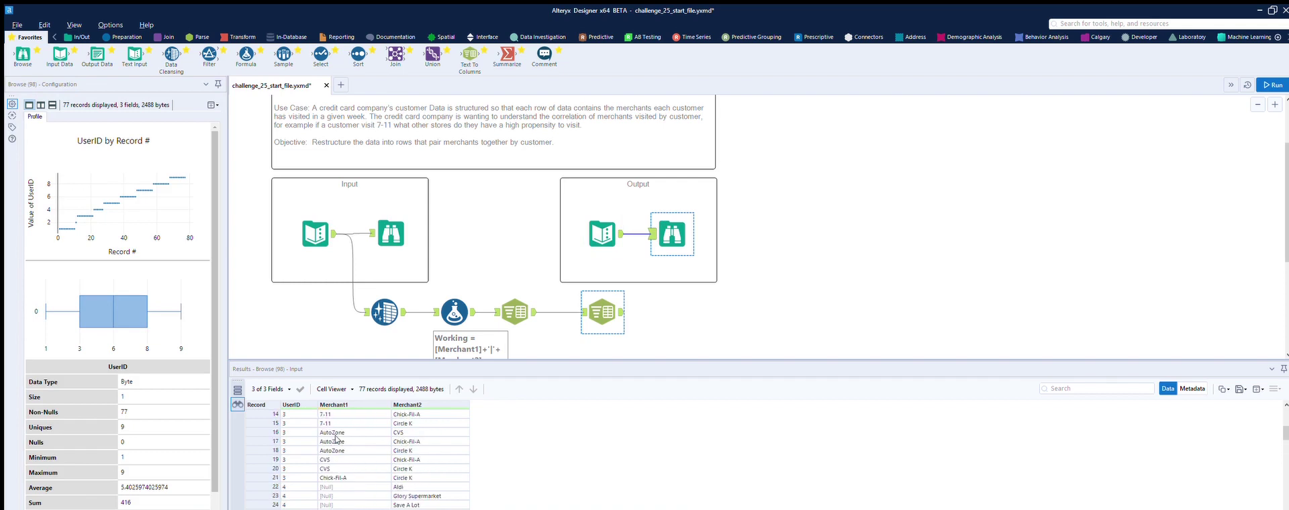
pyautogui.scroll(-1, 336, 439)
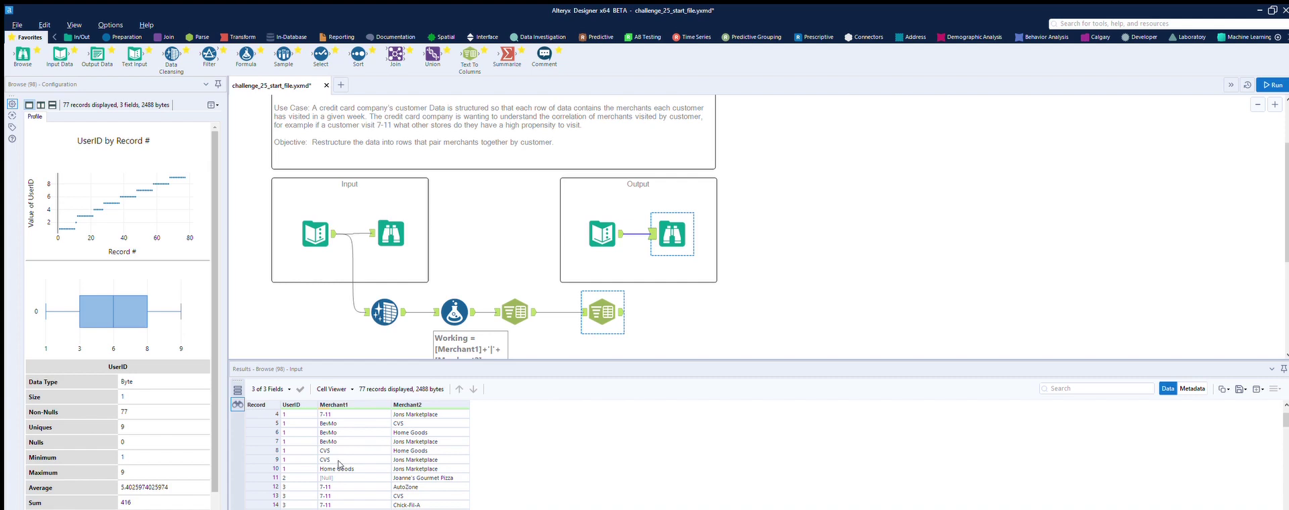
# - Add a Formula tool after the second Text To Columns tool and choose Working2 as its output column
pyautogui.moveTo(245, 54); pyautogui.dragTo(689, 312)
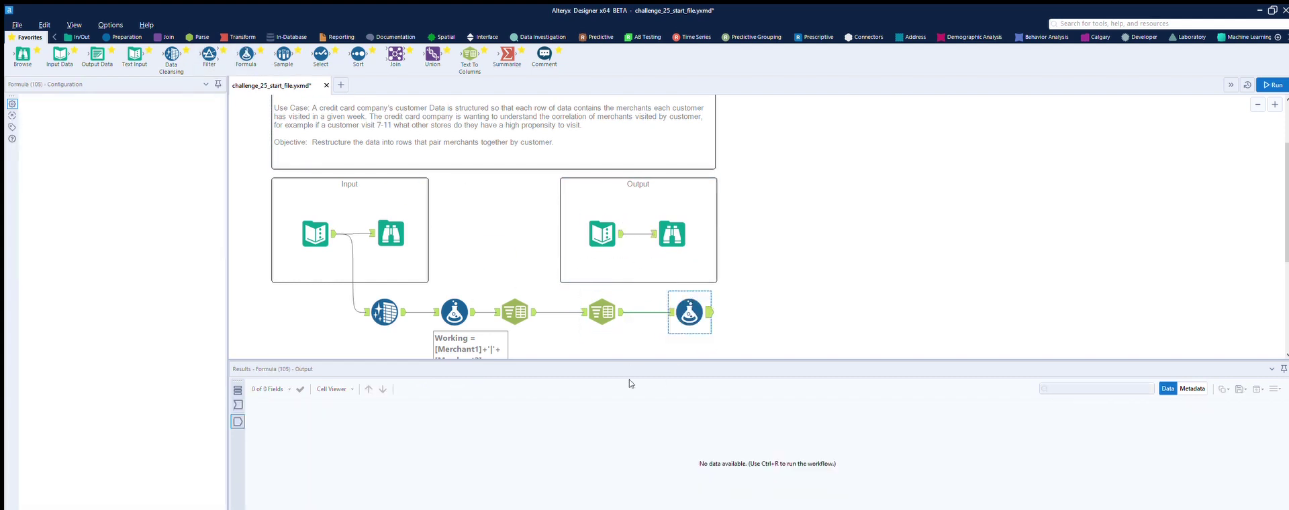
pyautogui.click(68, 110)
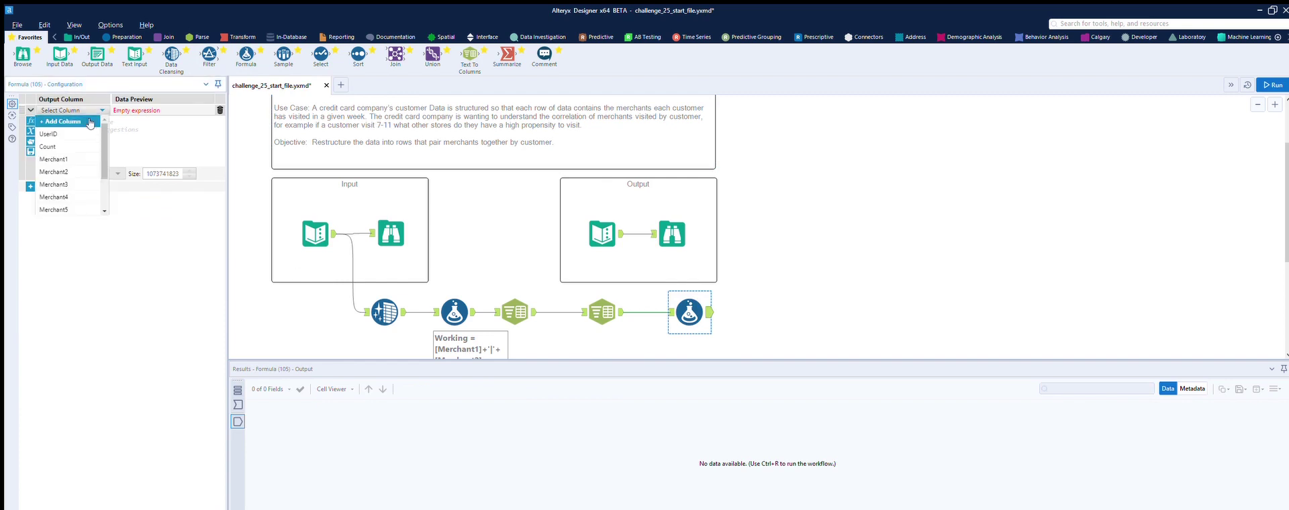
pyautogui.scroll(-2, 70, 167)
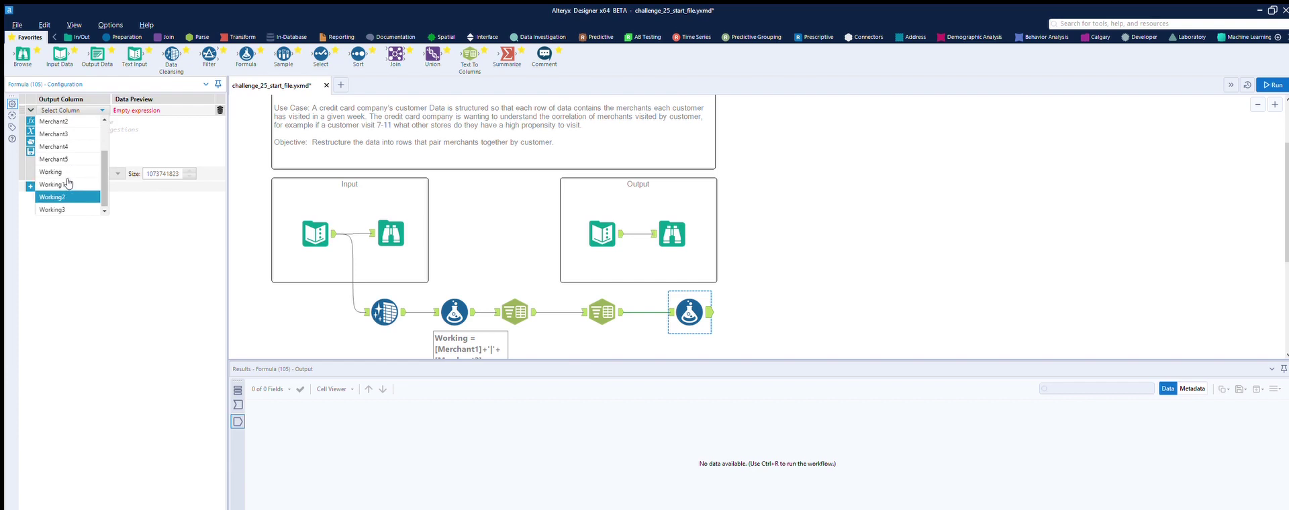
pyautogui.click(67, 194)
pyautogui.click(670, 311)
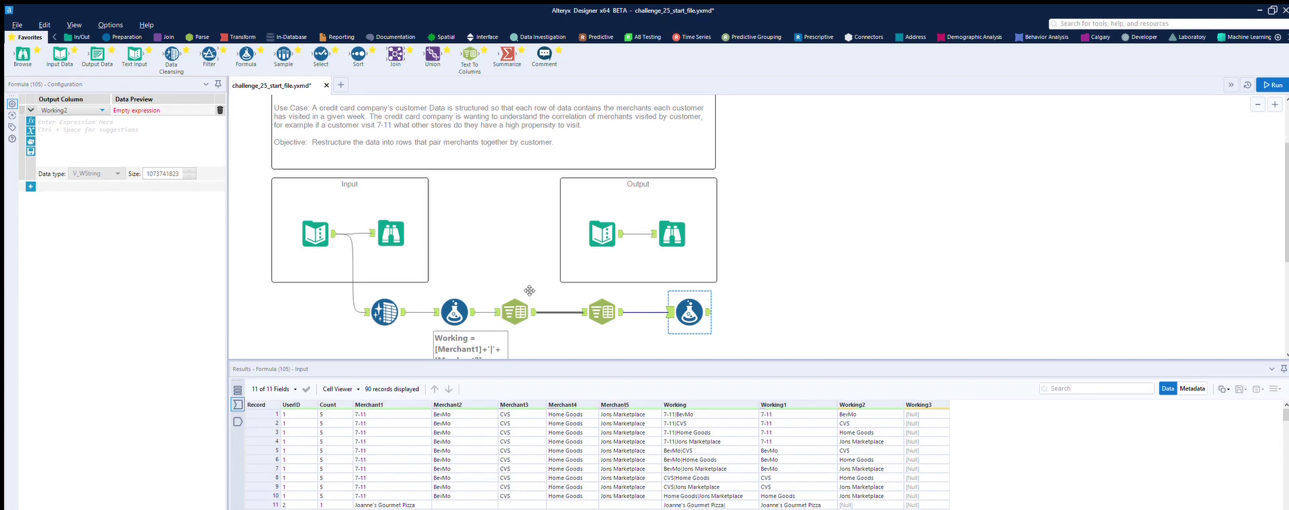
pyautogui.click(66, 110)
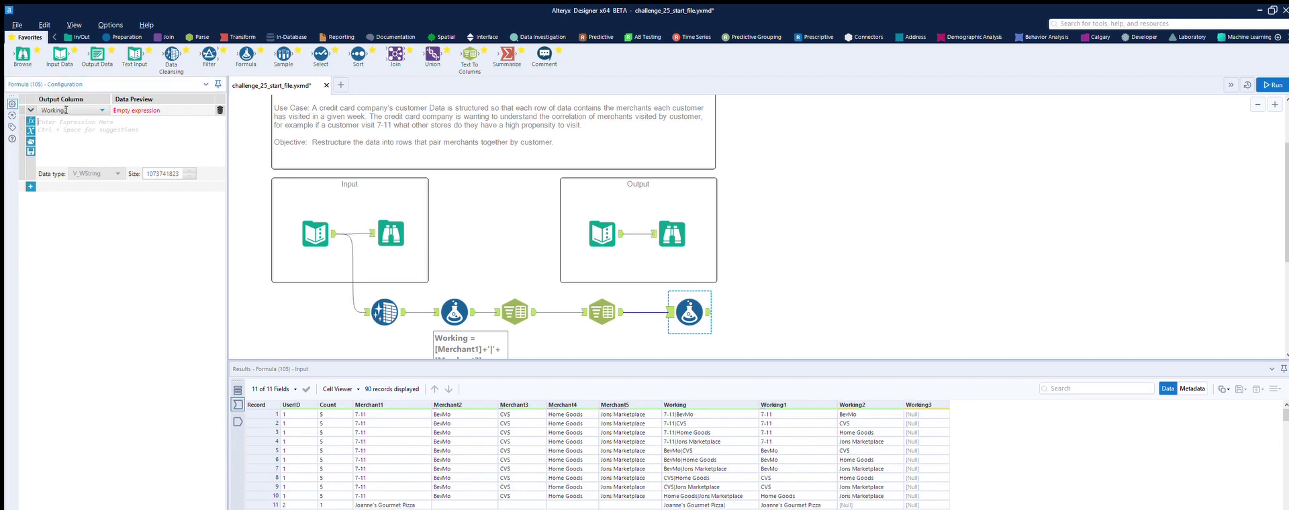
# - Insert the IF c THEN t ELSE f ENDIF conditional as the Working2 expression
pyautogui.click(30, 121)
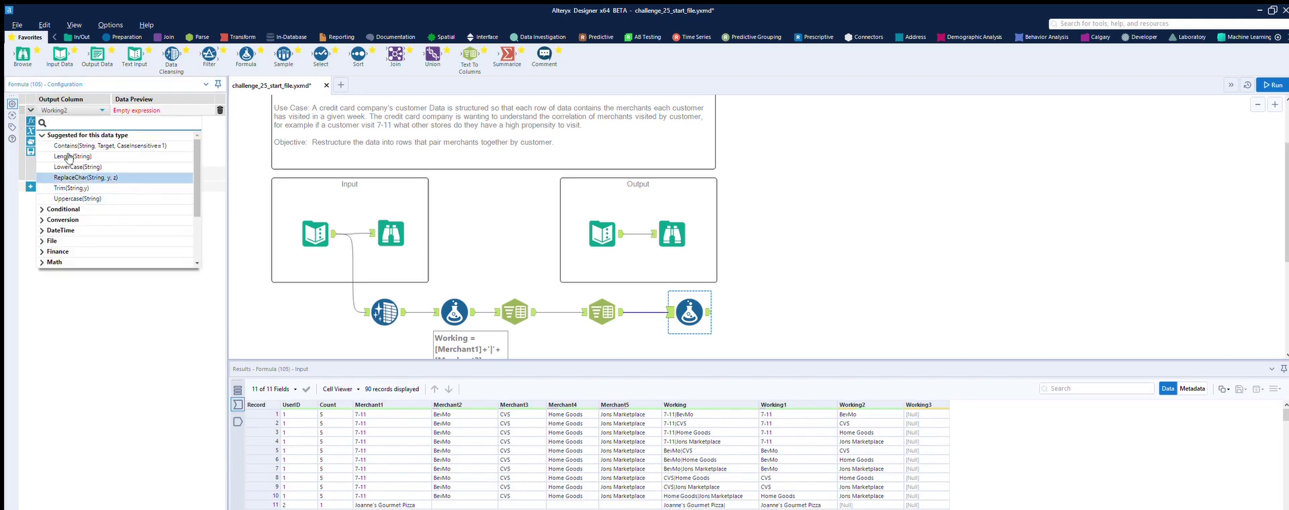
pyautogui.scroll(-2, 62, 234)
pyautogui.scroll(3, 62, 214)
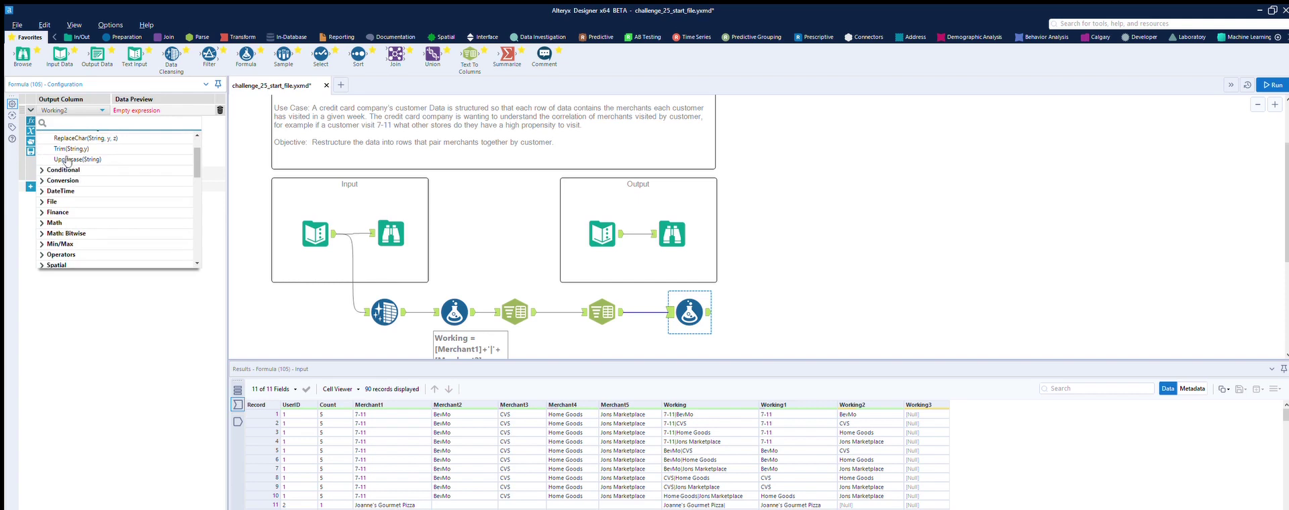
pyautogui.click(64, 170)
pyautogui.click(74, 145)
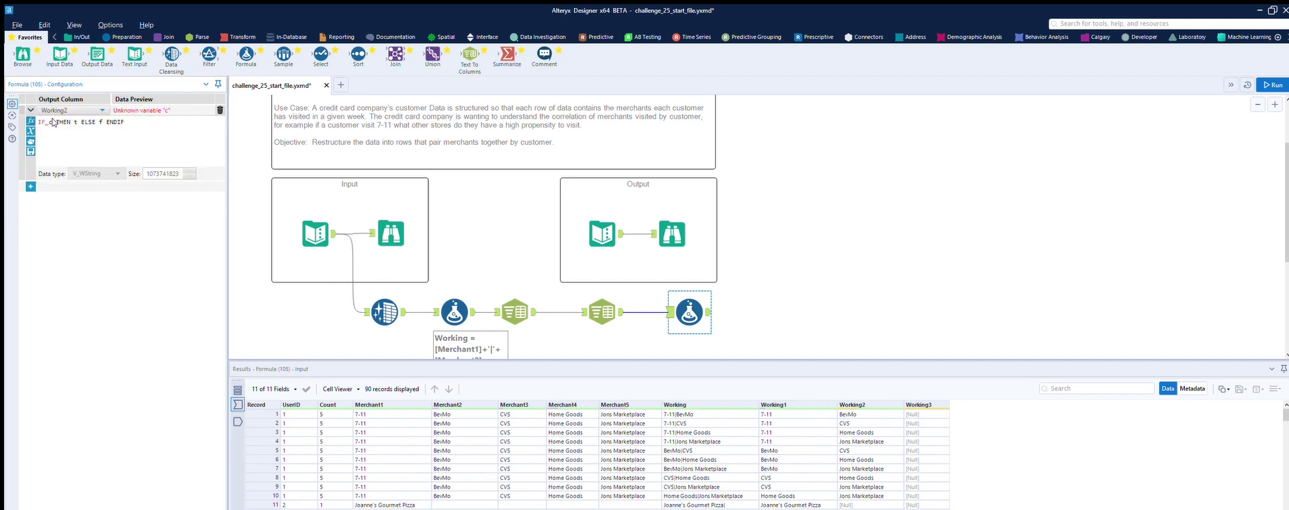
# - Set the IF condition of the Working2 expression to IsNull([Working2])
pyautogui.press('BackSpace')
pyautogui.write('[')
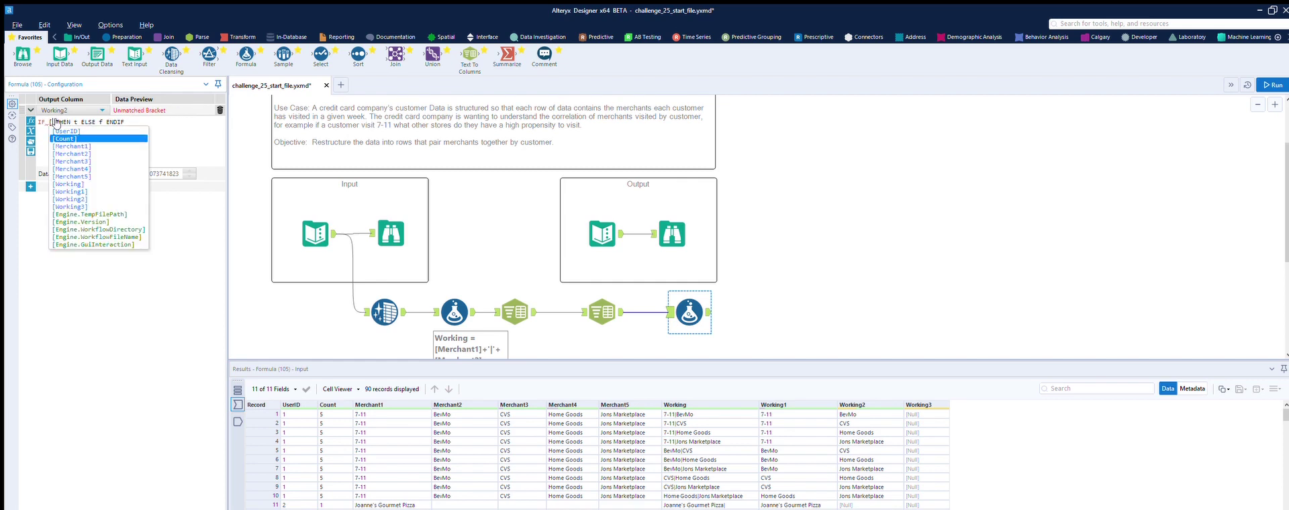
pyautogui.press('Down')
pyautogui.press('Down')
pyautogui.press('Down')
pyautogui.press('Down')
pyautogui.press('Down')
pyautogui.press('Down')
pyautogui.press('Down')
pyautogui.press('Down')
pyautogui.press('Return')
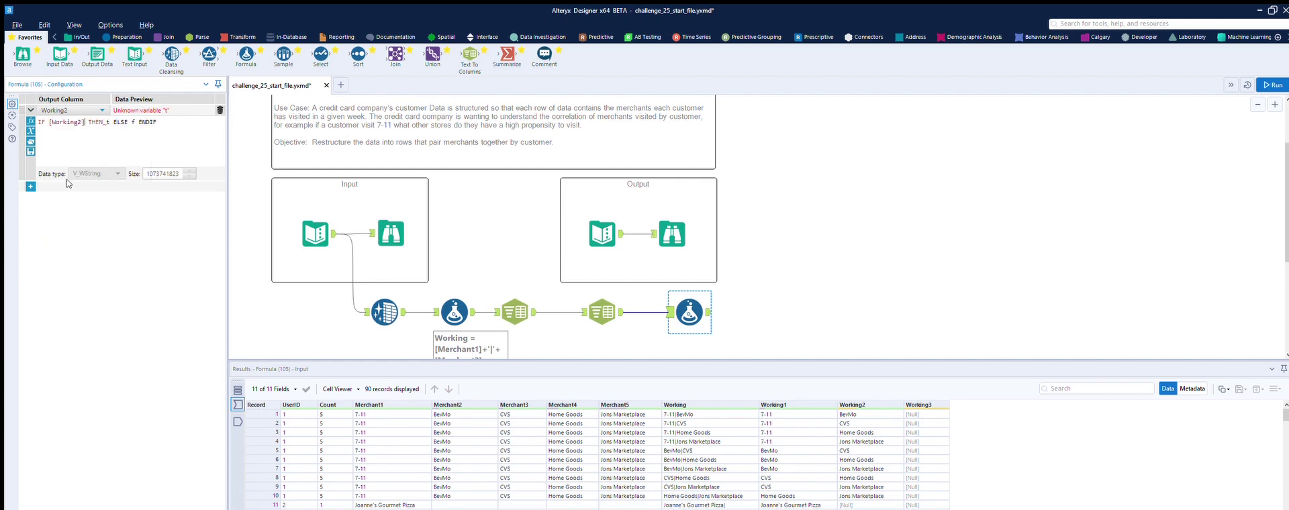
pyautogui.click(48, 121)
pyautogui.write('IsNull')
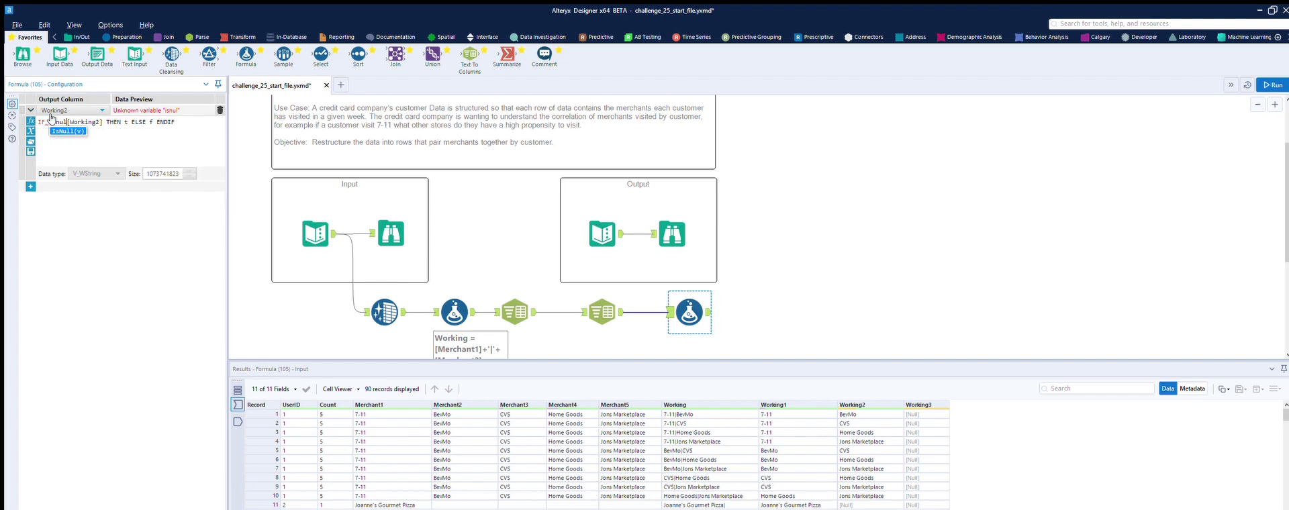
pyautogui.press('Return')
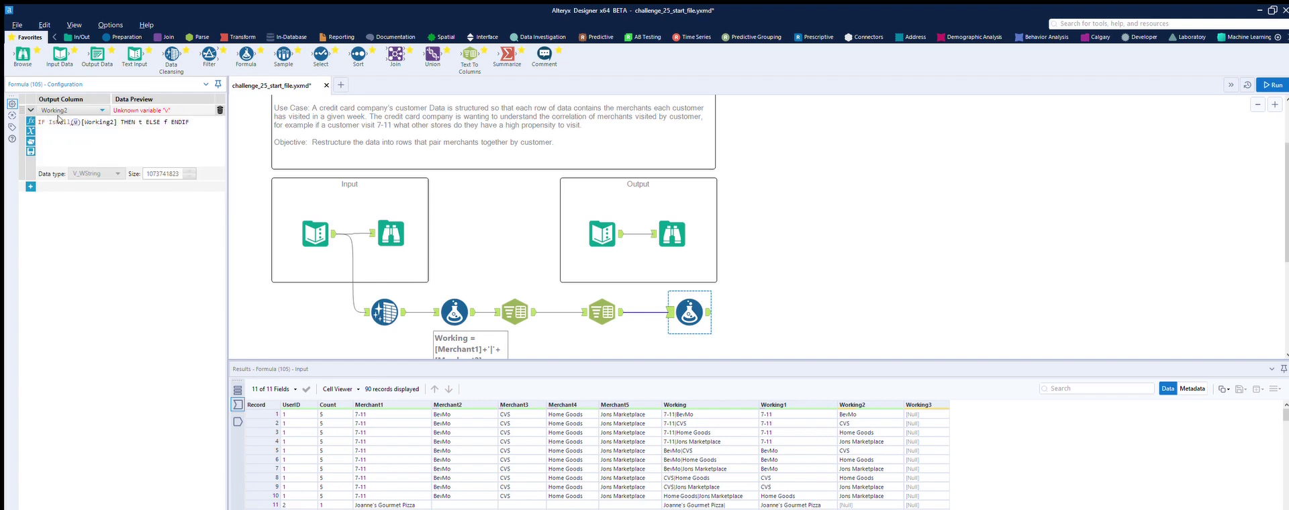
pyautogui.press('Delete')
pyautogui.press('Delete')
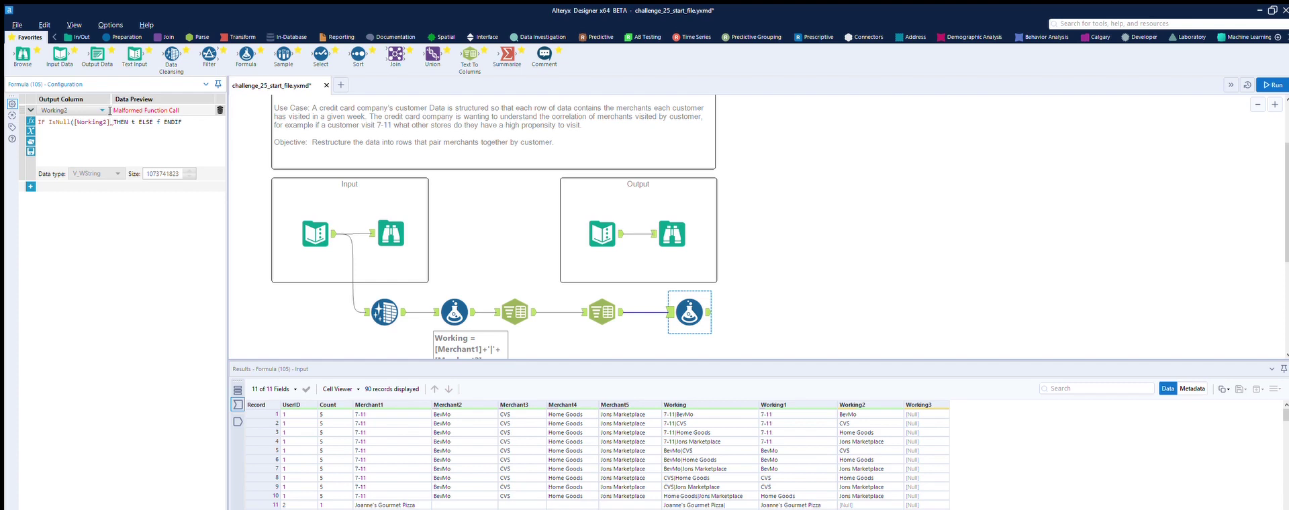
pyautogui.write(')')
# - Make the Working2 expression return [Working1] when the condition holds and [Working2] otherwise, and run the workflow
pyautogui.press('BackSpace')
pyautogui.write('[')
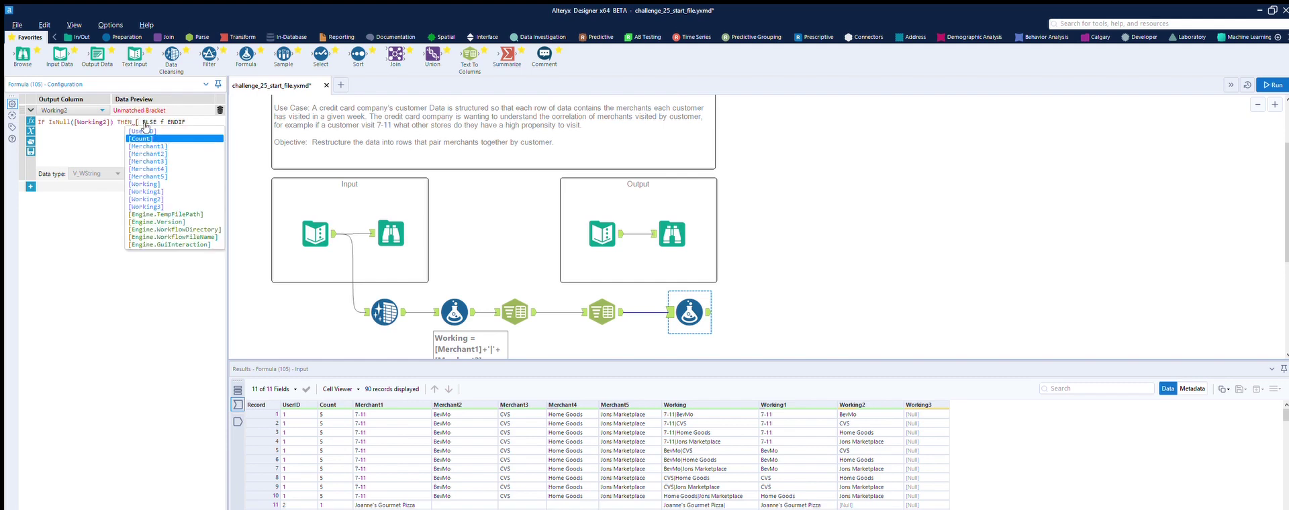
pyautogui.click(144, 192)
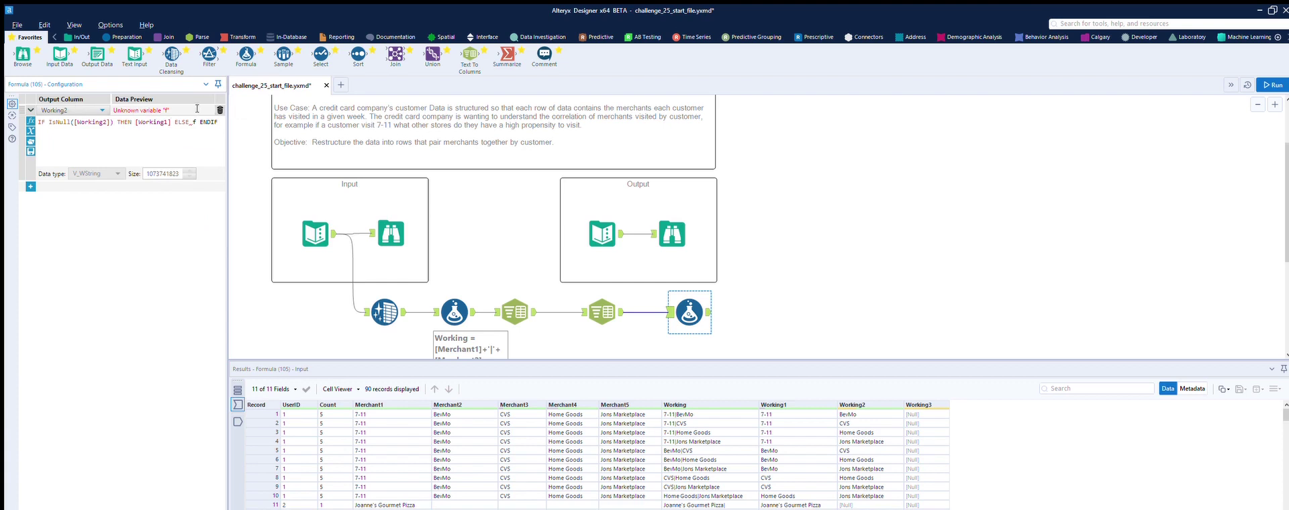
pyautogui.press('BackSpace')
pyautogui.write('[')
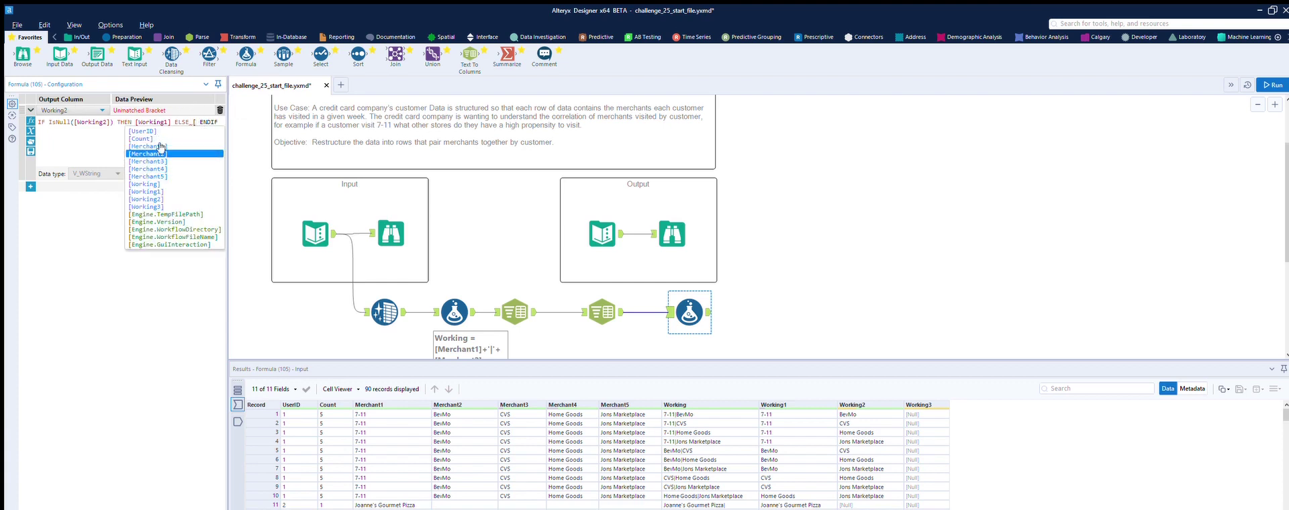
pyautogui.click(144, 199)
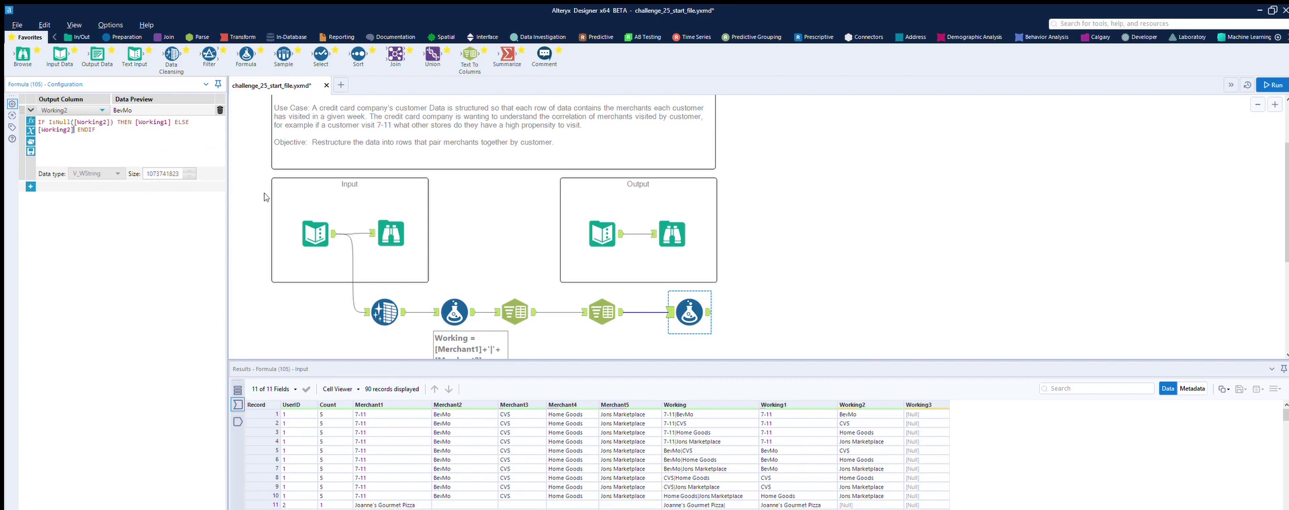
pyautogui.click(795, 281)
pyautogui.hotkey('ctrl', 'r')
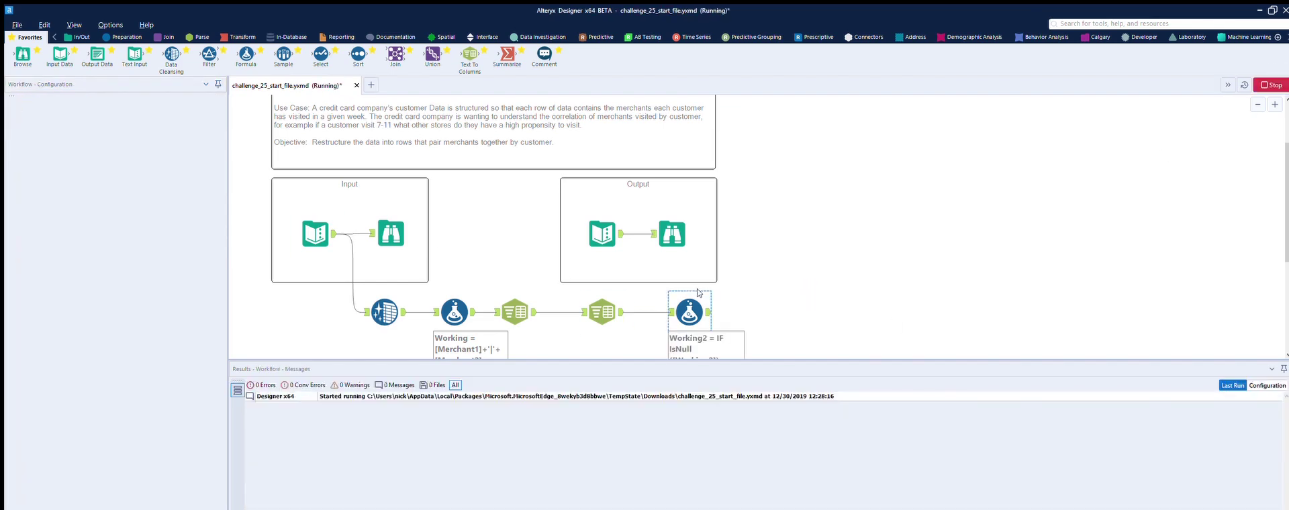
# - Check the Formula tool's output for how Working1 and Working2 are filled on unpaired merchant rows
pyautogui.click(706, 296)
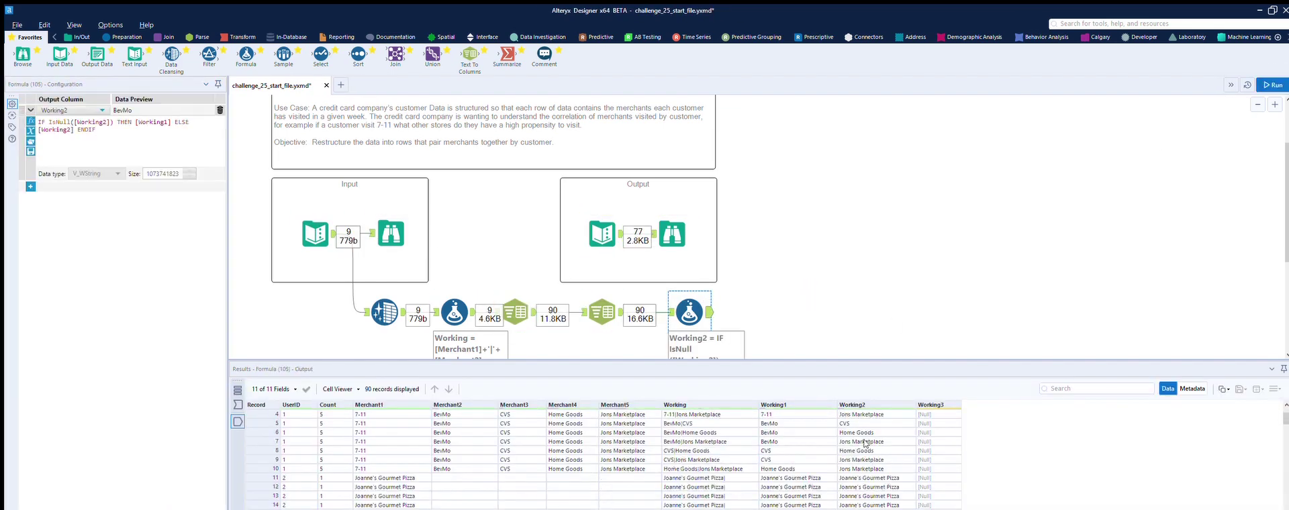
pyautogui.scroll(-3, 865, 441)
pyautogui.scroll(1, 866, 441)
pyautogui.scroll(-1, 873, 439)
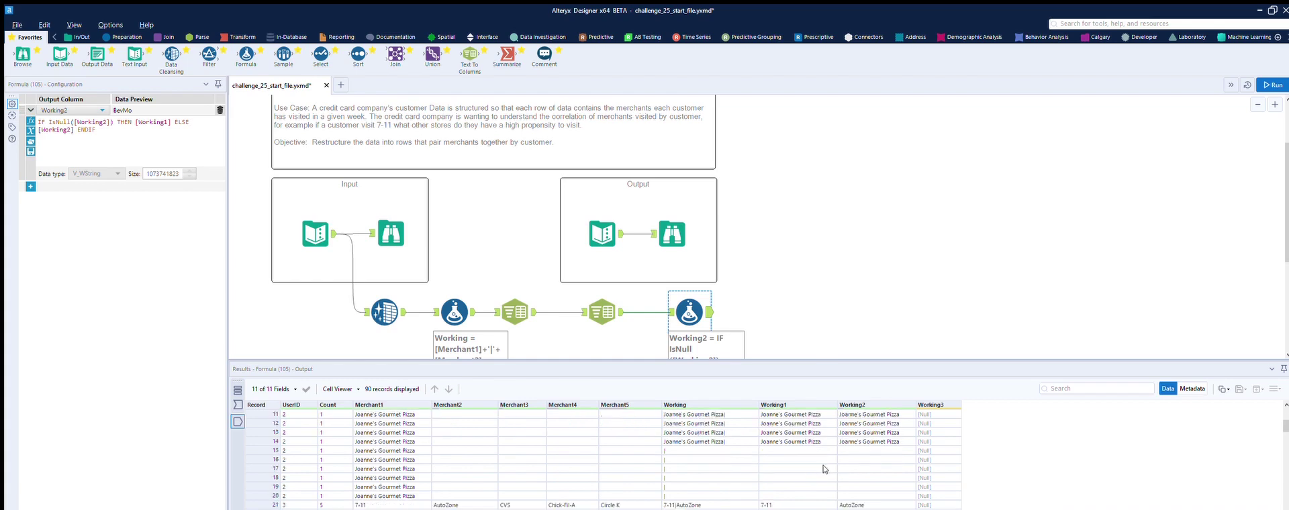
pyautogui.scroll(1, 825, 469)
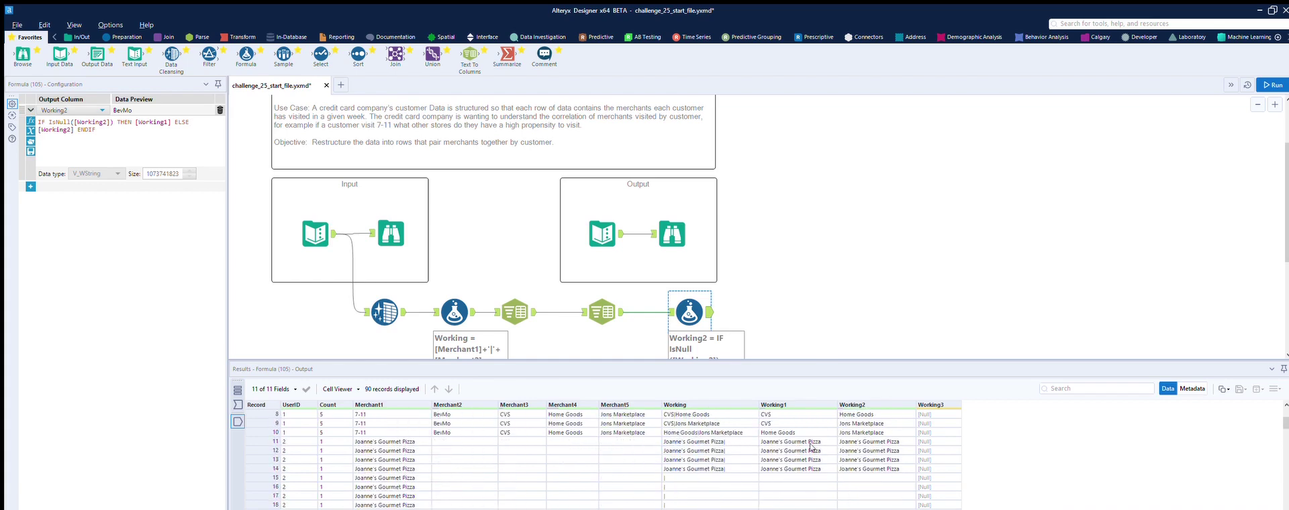
pyautogui.scroll(1, 777, 437)
pyautogui.scroll(-1, 776, 442)
pyautogui.scroll(1, 805, 446)
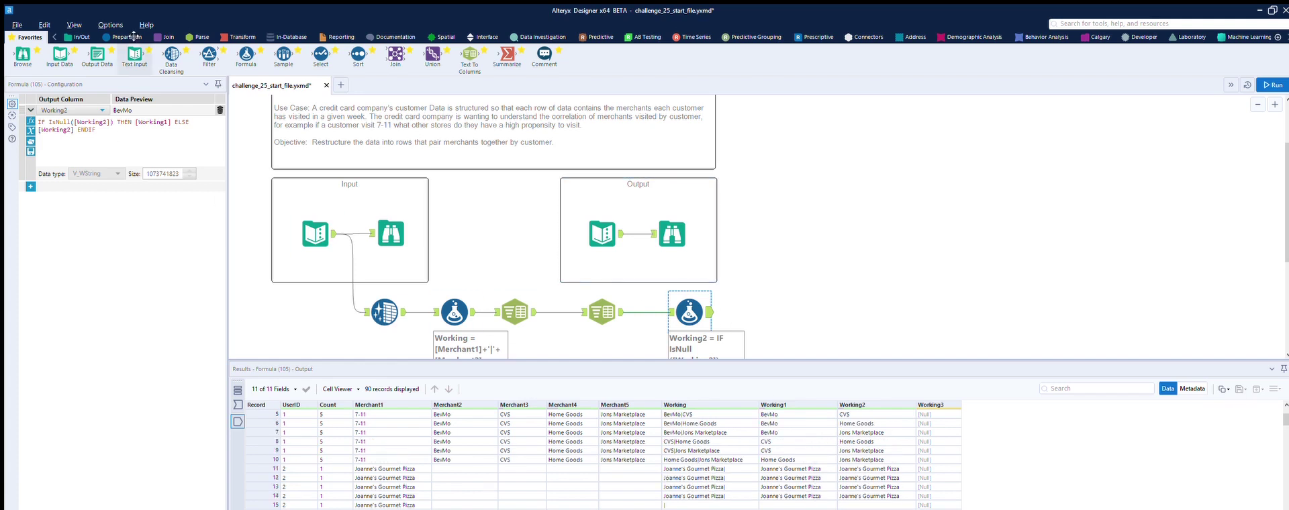
# - Add a second Formula tool after the Working2 formula and choose Working1 as its output column
pyautogui.moveTo(246, 53); pyautogui.dragTo(772, 313)
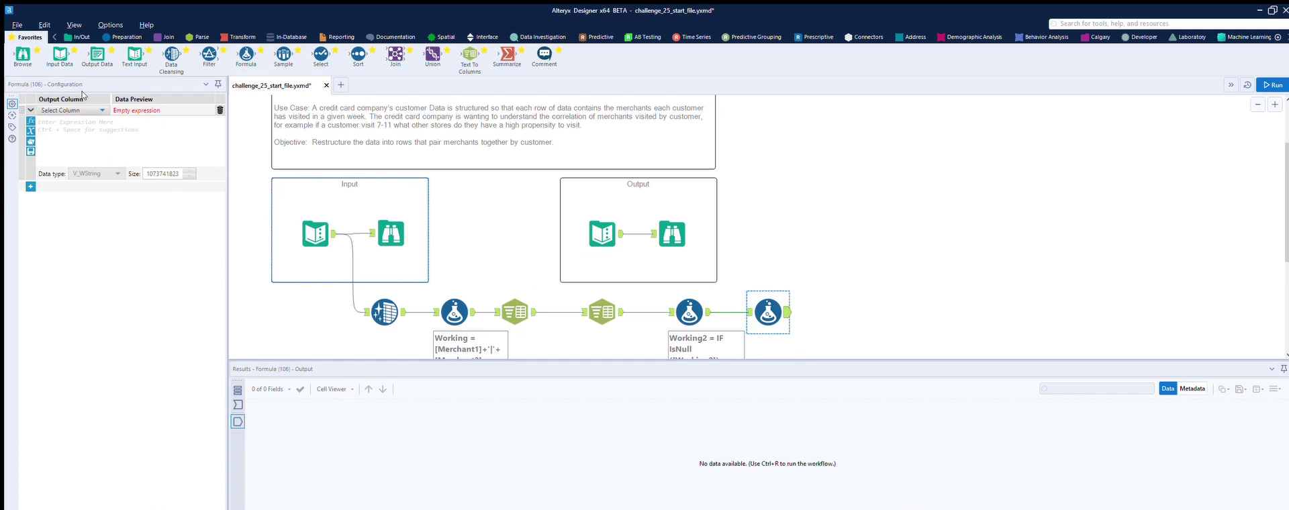
pyautogui.click(80, 110)
pyautogui.scroll(-2, 85, 141)
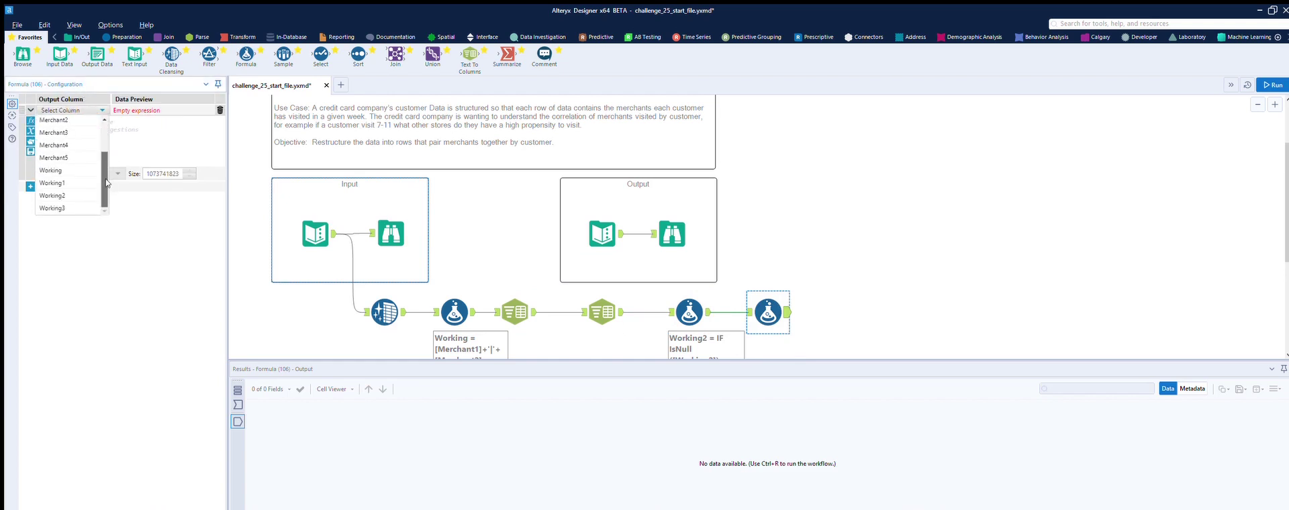
pyautogui.click(57, 182)
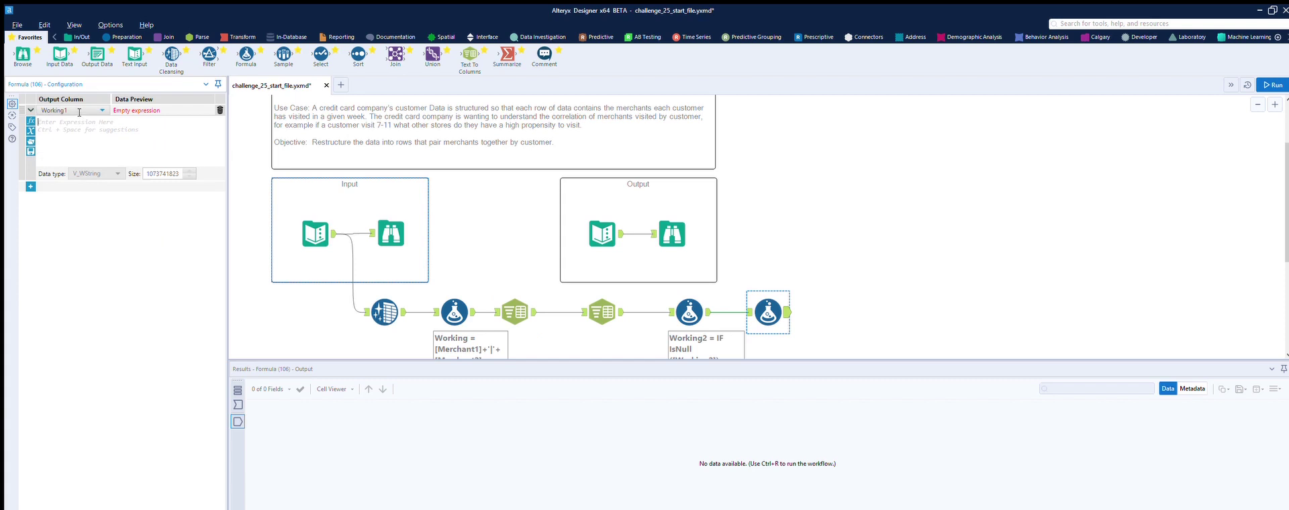
# - Insert the IF c THEN t ELSE f ENDIF conditional as the Working1 expression
pyautogui.click(31, 121)
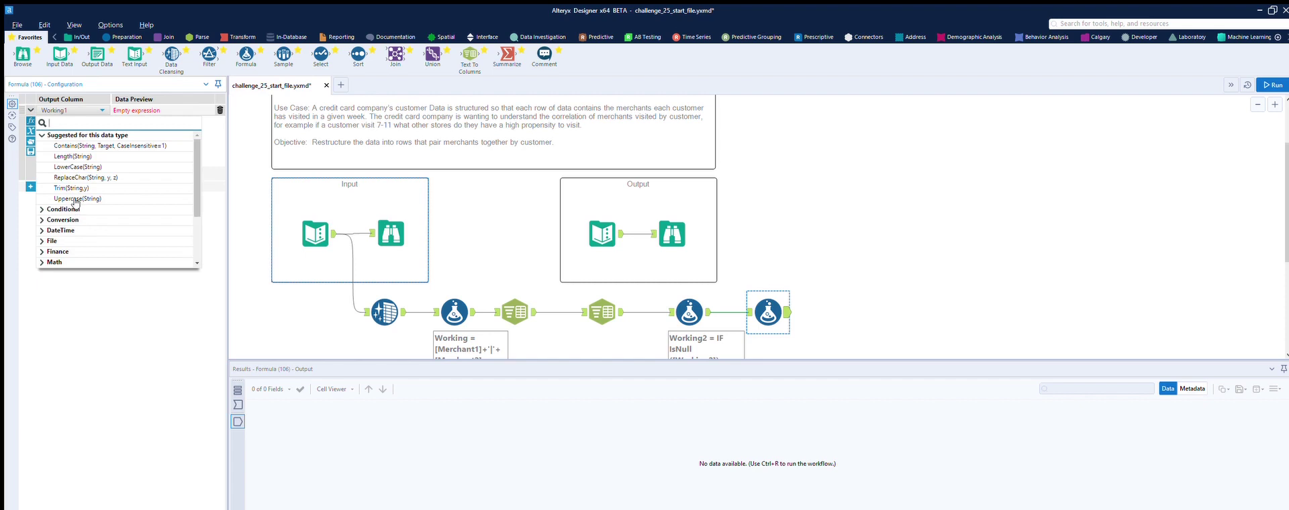
pyautogui.scroll(-2, 64, 191)
pyautogui.click(43, 159)
pyautogui.click(68, 138)
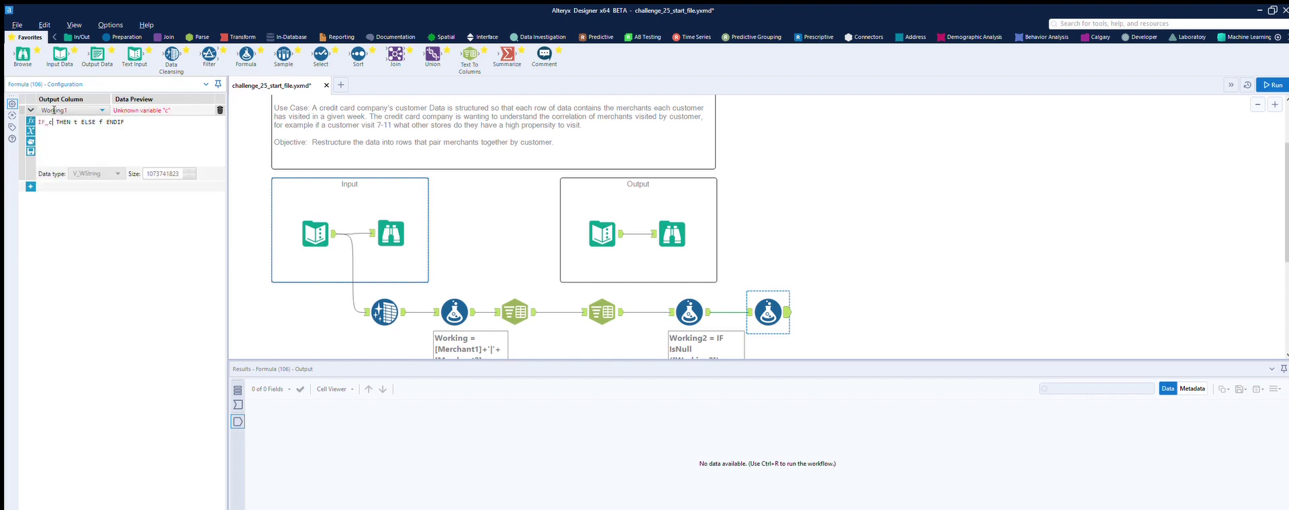
# - Set the IF condition of the Working1 expression to [Working1]=[Working2] and clear the THEN placeholder
pyautogui.press('Delete')
pyautogui.write('[')
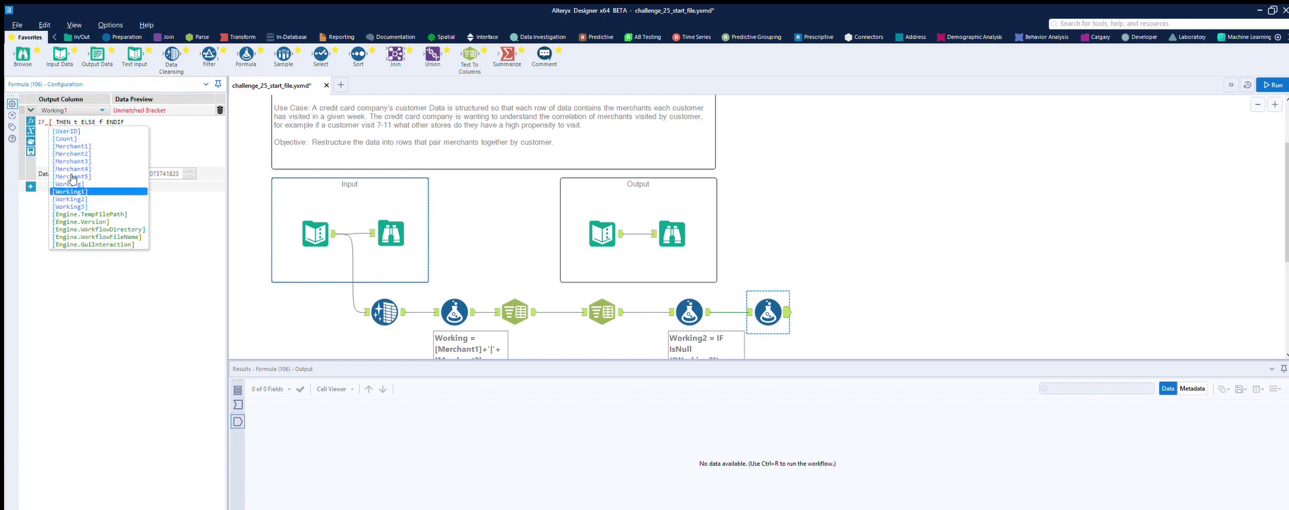
pyautogui.click(71, 178)
pyautogui.write('=')
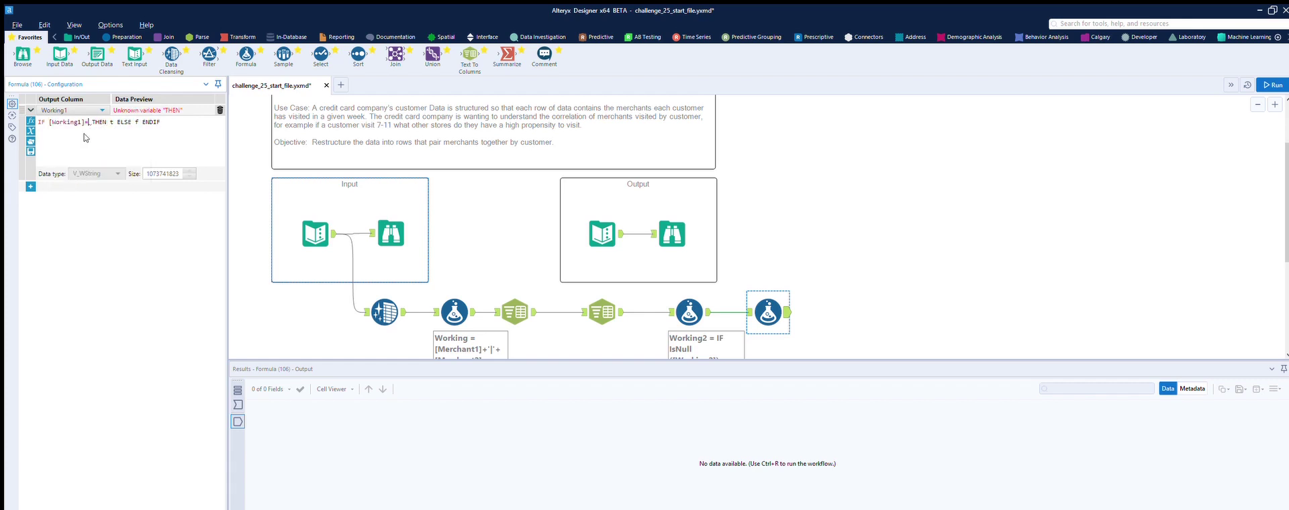
pyautogui.write('[')
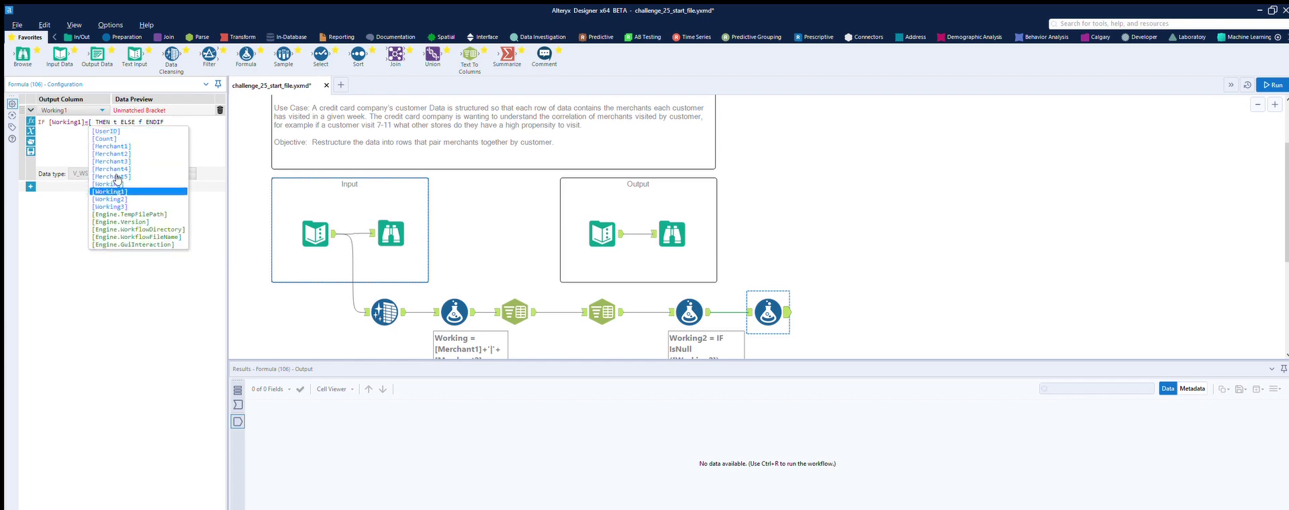
pyautogui.click(107, 194)
pyautogui.press('BackSpace')
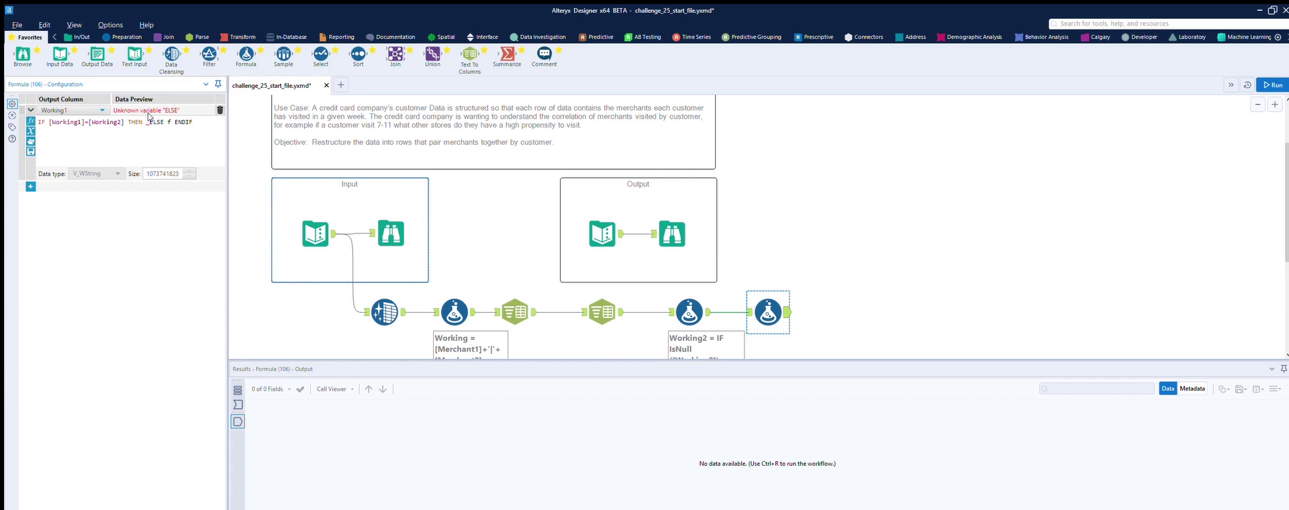
pyautogui.write('NUL')
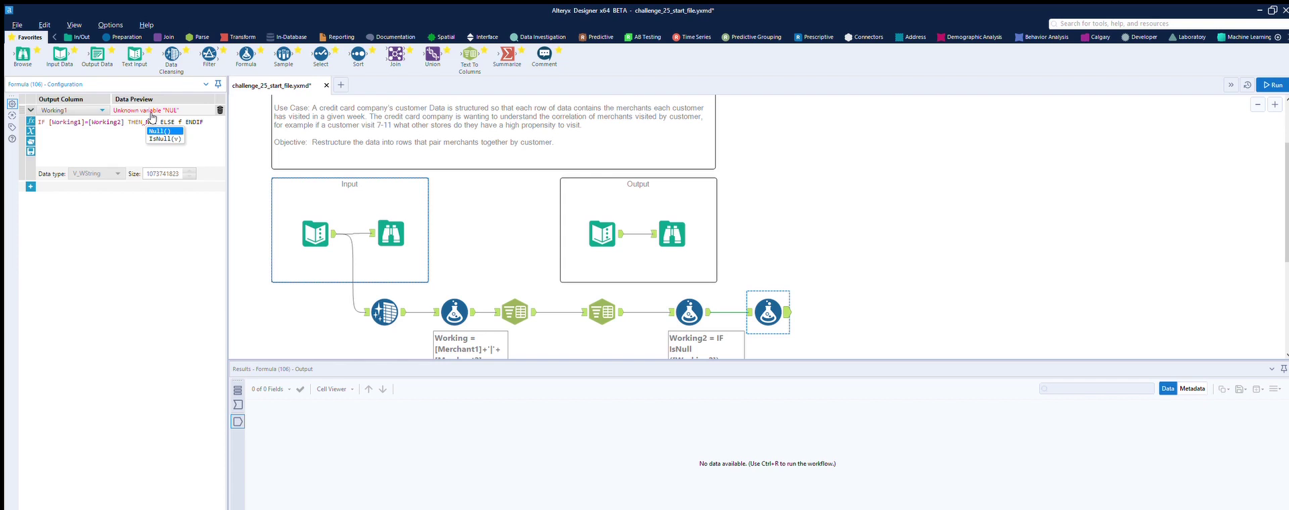
pyautogui.write('L')
pyautogui.press('Down')
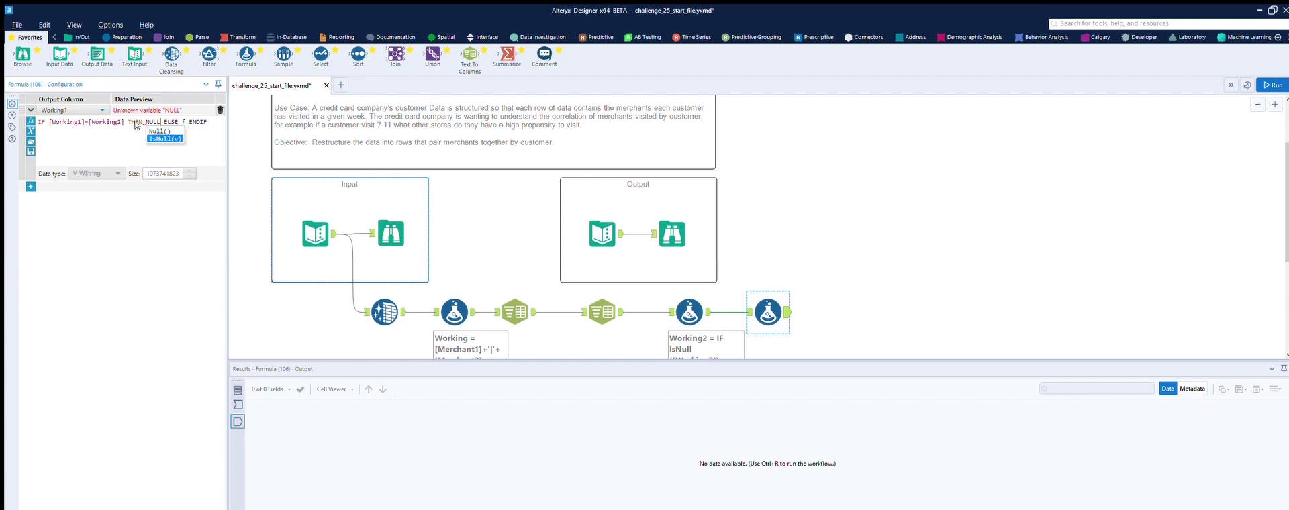
pyautogui.press('BackSpace')
pyautogui.press('BackSpace')
pyautogui.press('BackSpace')
pyautogui.press('BackSpace')
# - Make the Working1 expression return an empty string '' when the condition holds and [Working1] otherwise, and run the workflow
pyautogui.write("''")
pyautogui.press('Delete')
pyautogui.write('[')
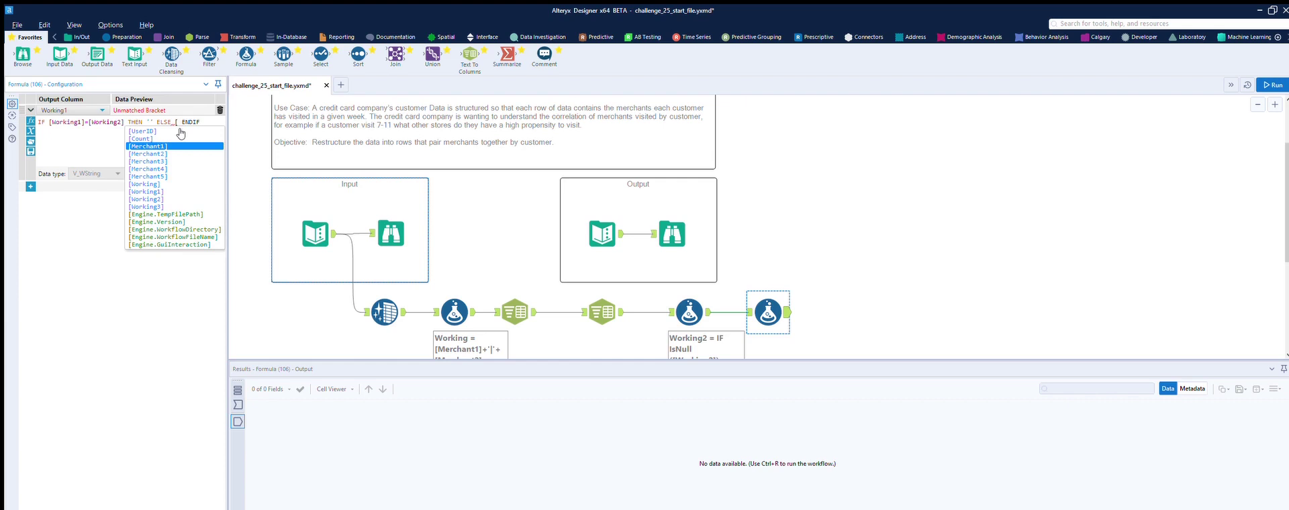
pyautogui.doubleClick(161, 192)
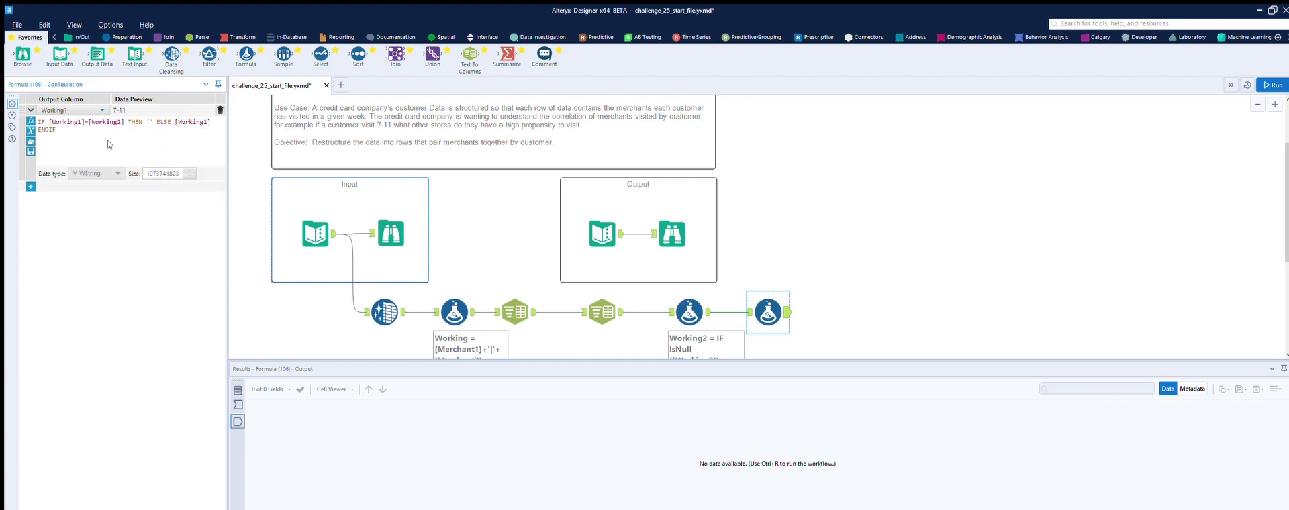
pyautogui.click(831, 298)
pyautogui.hotkey('ctrl', 'r')
# - Check the new Formula tool's output for the Working1 and Working2 values on unpaired merchant rows
pyautogui.click(785, 300)
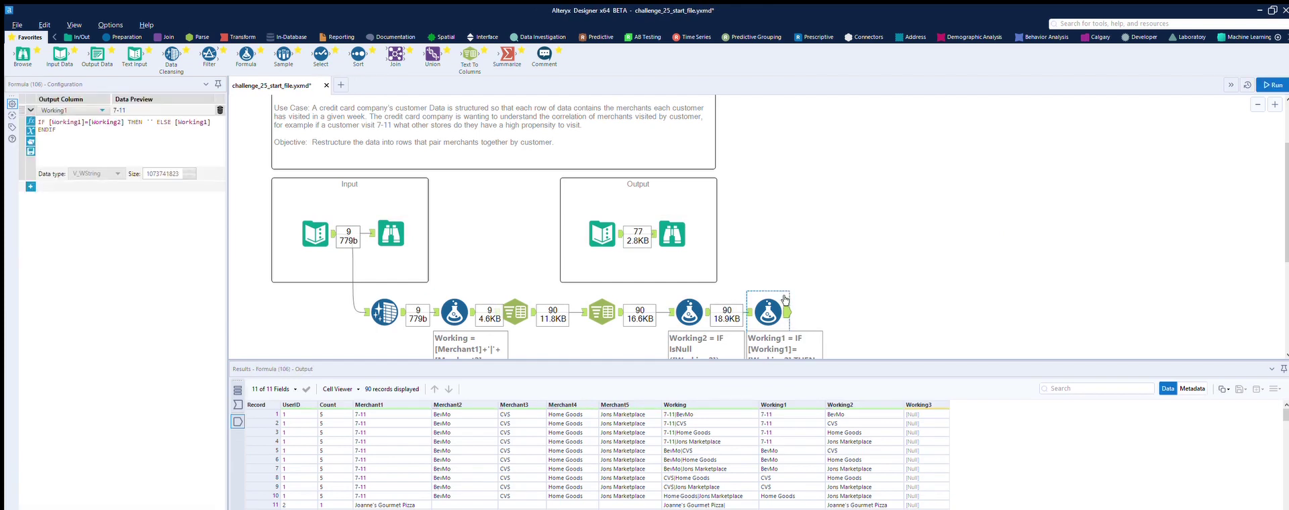
pyautogui.scroll(-1, 837, 461)
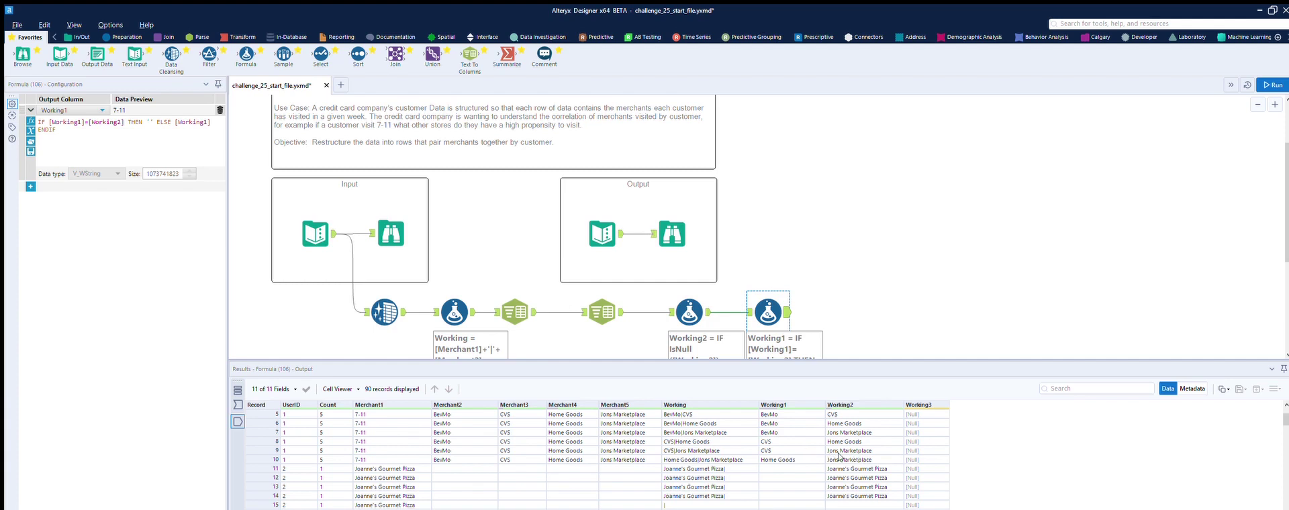
pyautogui.scroll(-1, 838, 455)
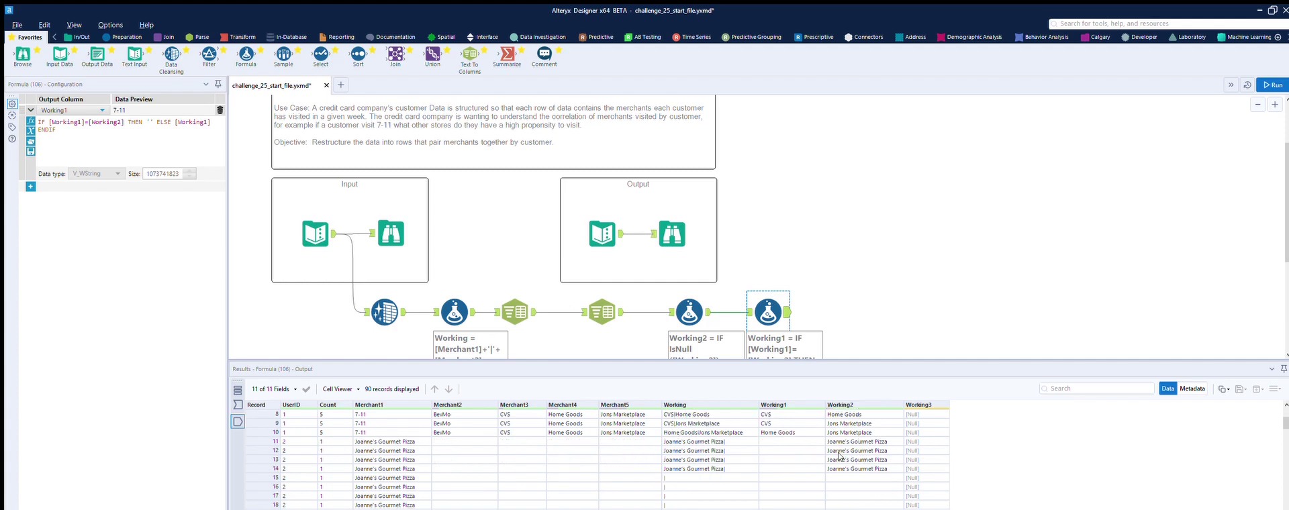
pyautogui.scroll(2, 839, 456)
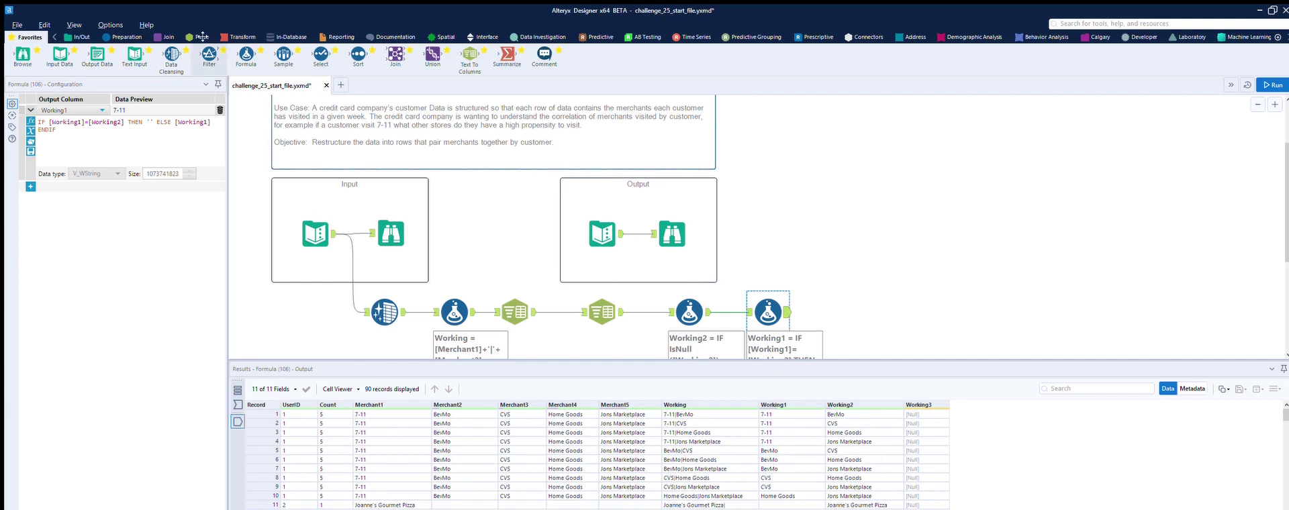
# - Add a Unique tool after the Working1 formula and make it find unique values on UserID, Working1 and Working2
pyautogui.click(120, 37)
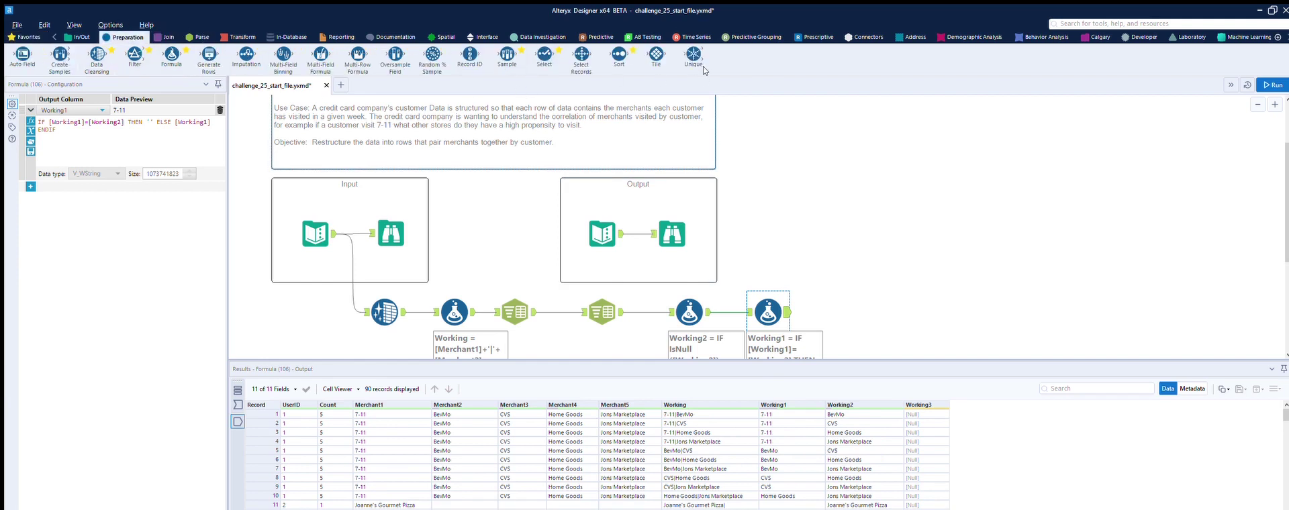
pyautogui.moveTo(693, 55); pyautogui.dragTo(893, 326)
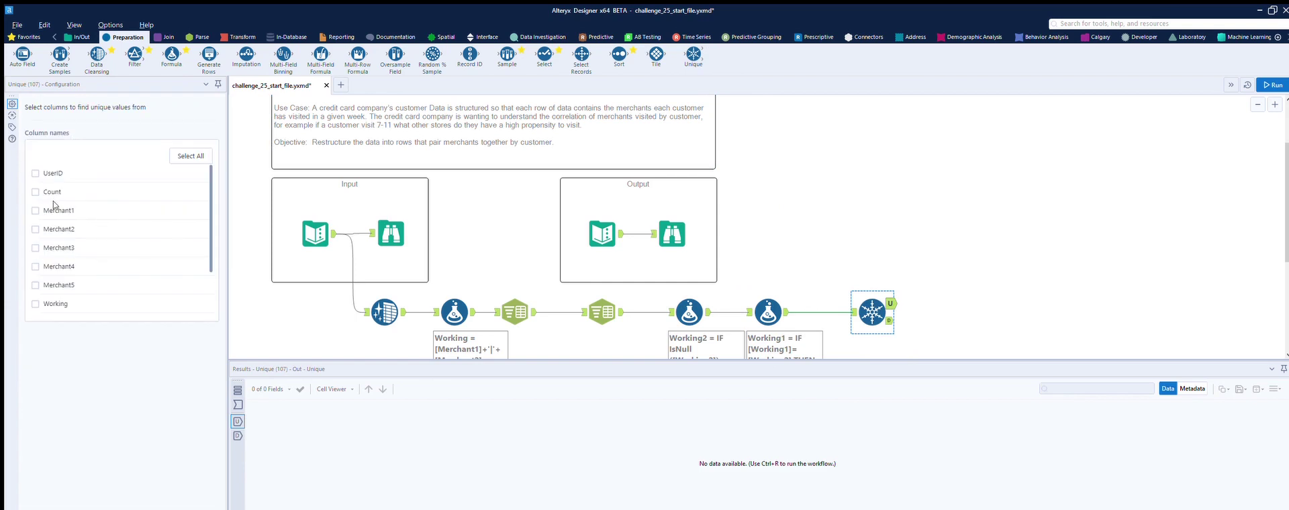
pyautogui.click(36, 173)
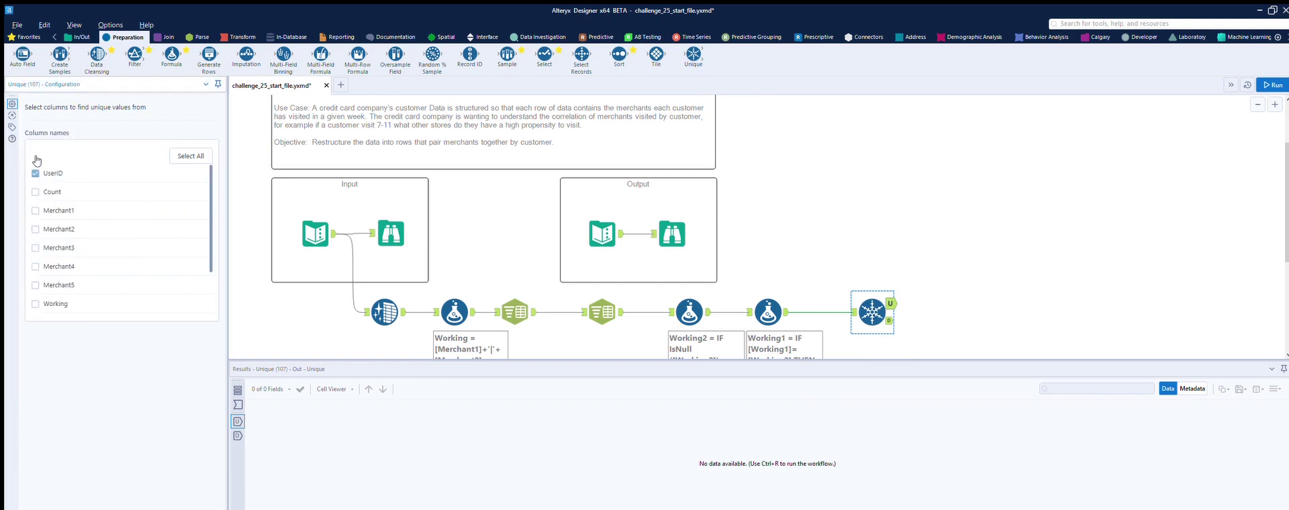
pyautogui.scroll(-3, 90, 264)
pyautogui.click(35, 266)
pyautogui.click(35, 286)
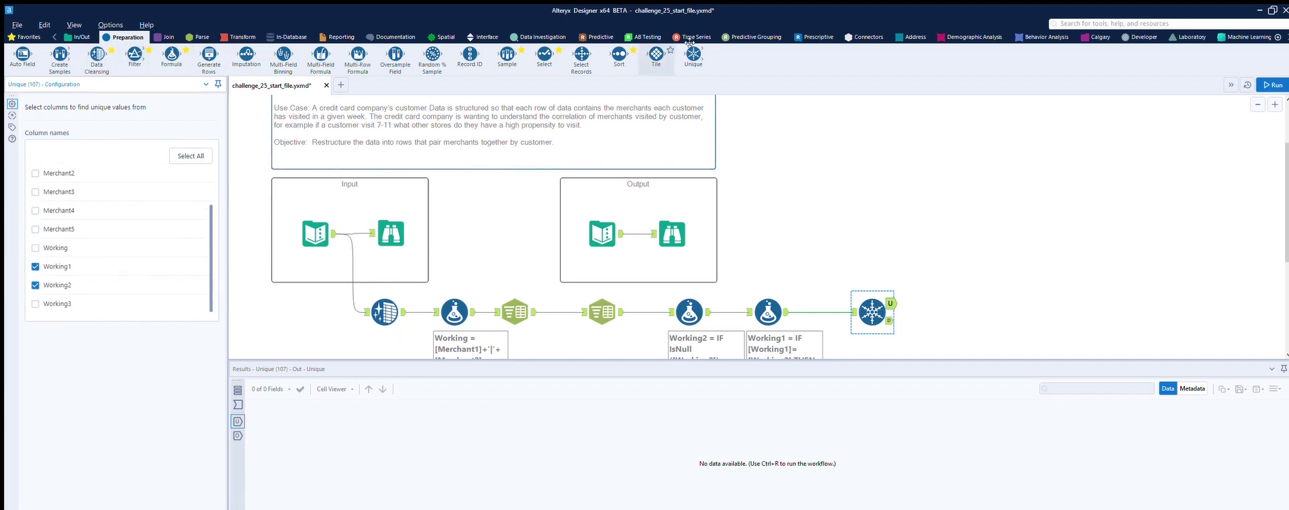
# - Insert a Select tool before the Unique tool and keep only the UserID, Working1 and Working2 fields, following the expected output
pyautogui.moveTo(544, 55); pyautogui.dragTo(836, 316)
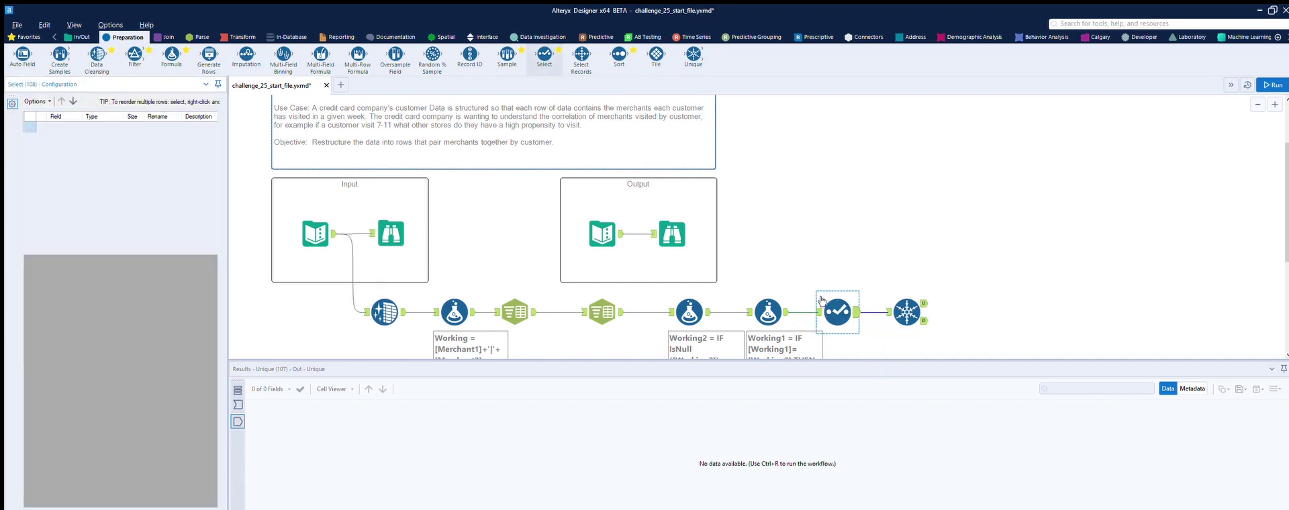
pyautogui.click(608, 230)
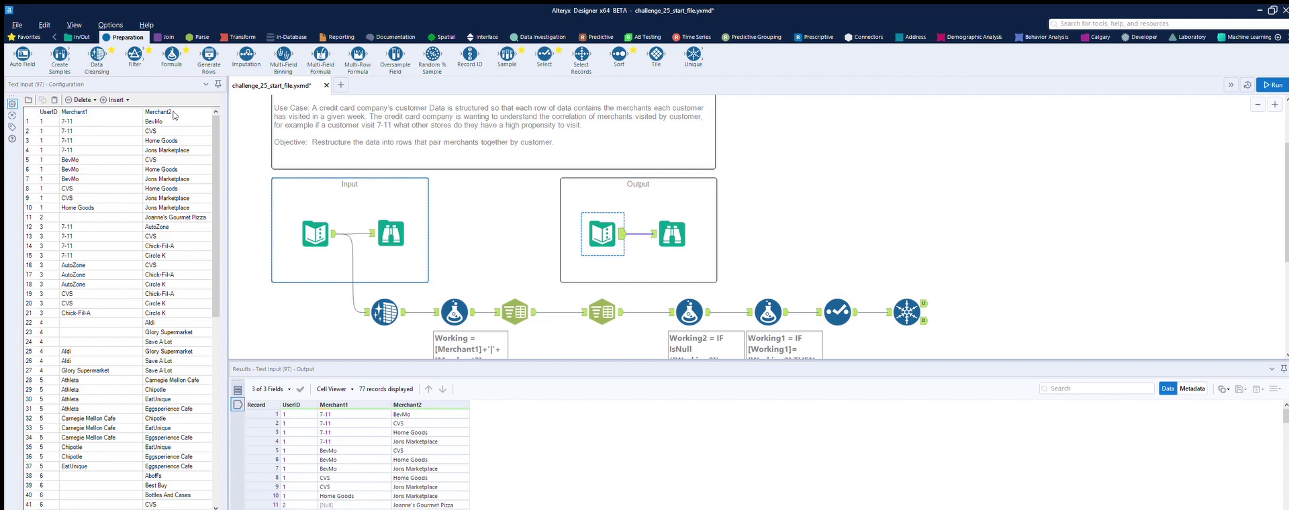
pyautogui.click(832, 310)
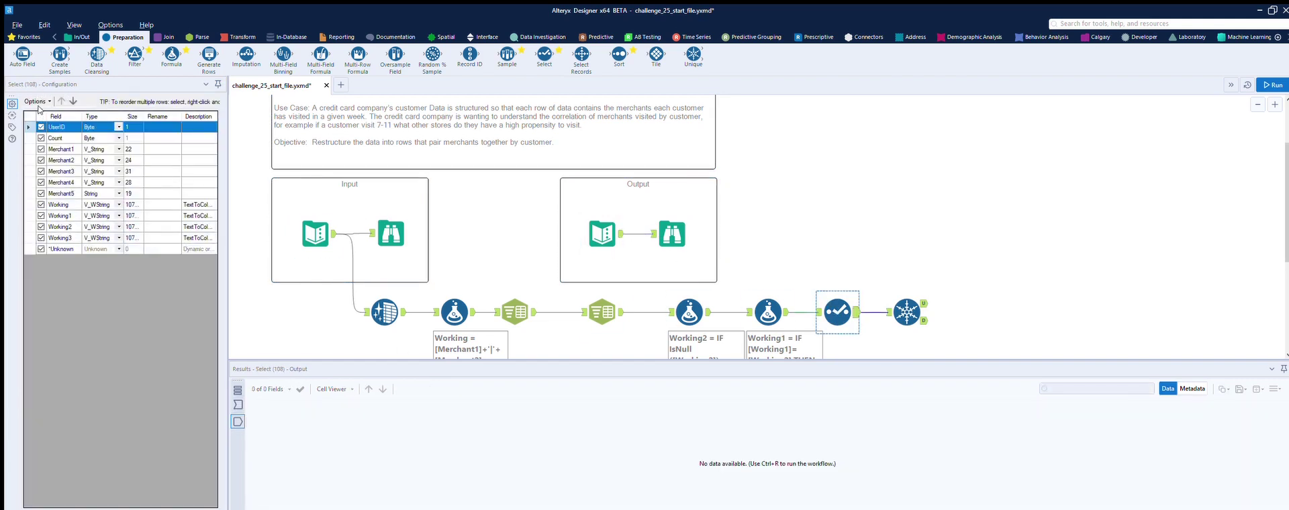
pyautogui.click(37, 101)
pyautogui.click(233, 119)
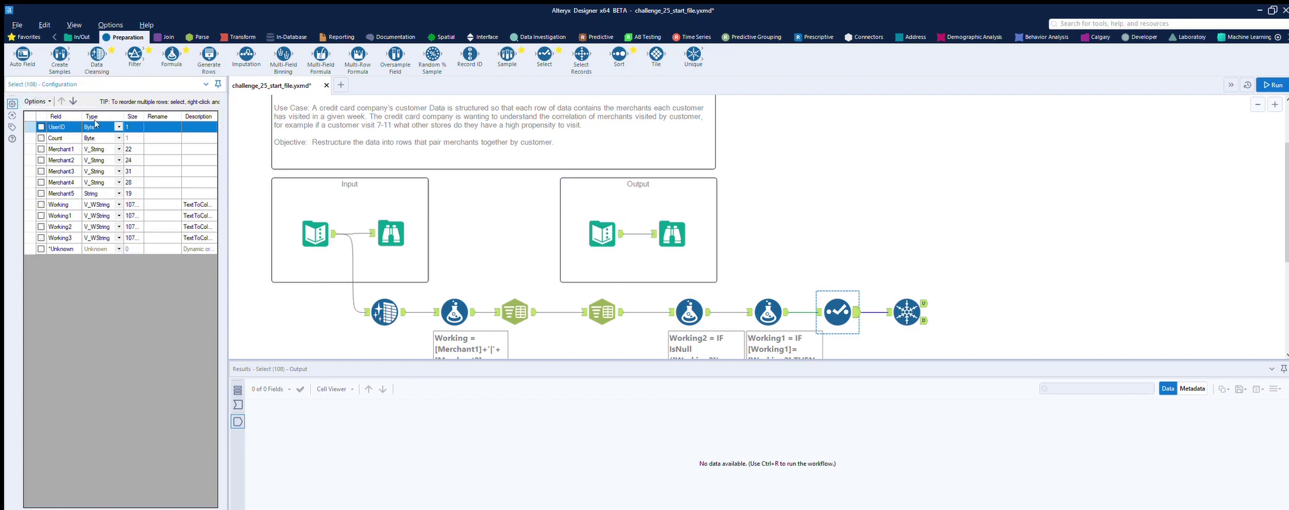
pyautogui.click(41, 215)
pyautogui.click(41, 227)
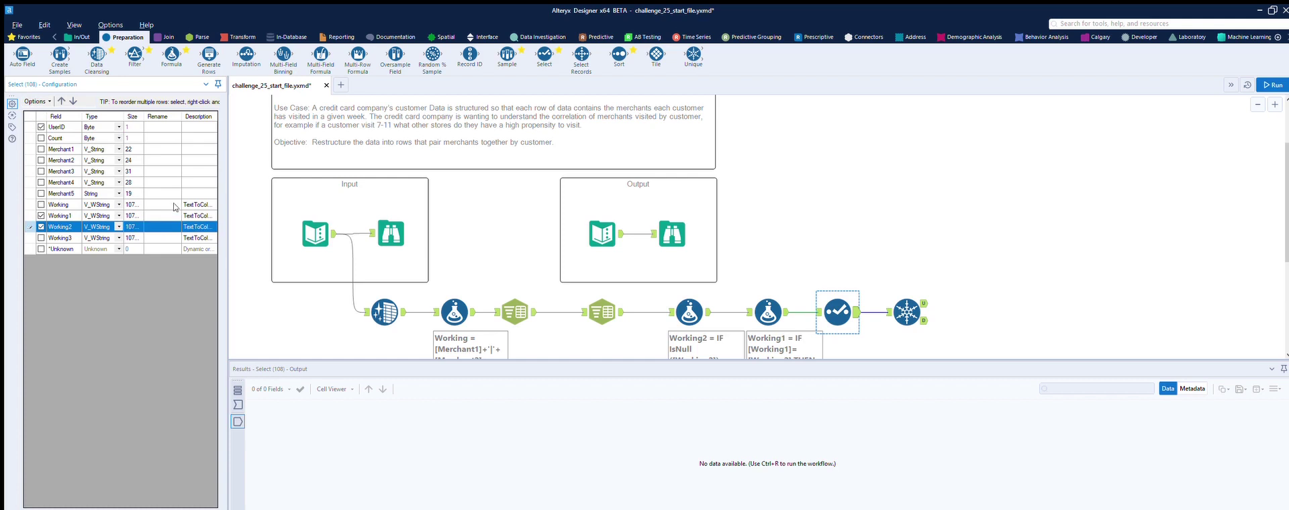
# - Rename Working1 as Merchant1 and Working2 as Merchant2 in the Select tool, matching the expected output's field names
pyautogui.click(164, 213)
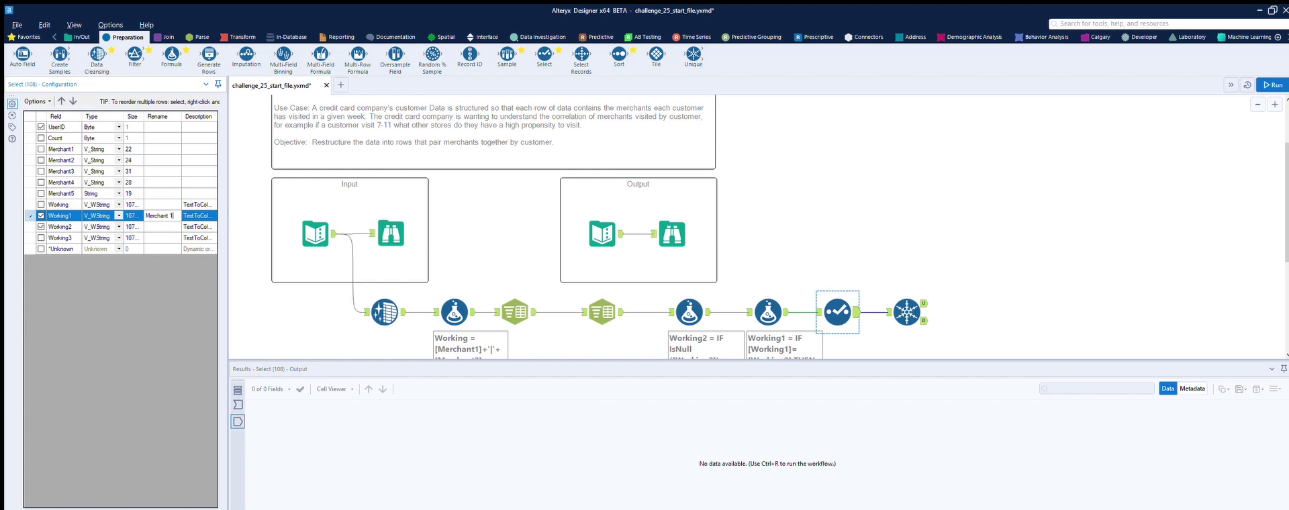
pyautogui.click(600, 221)
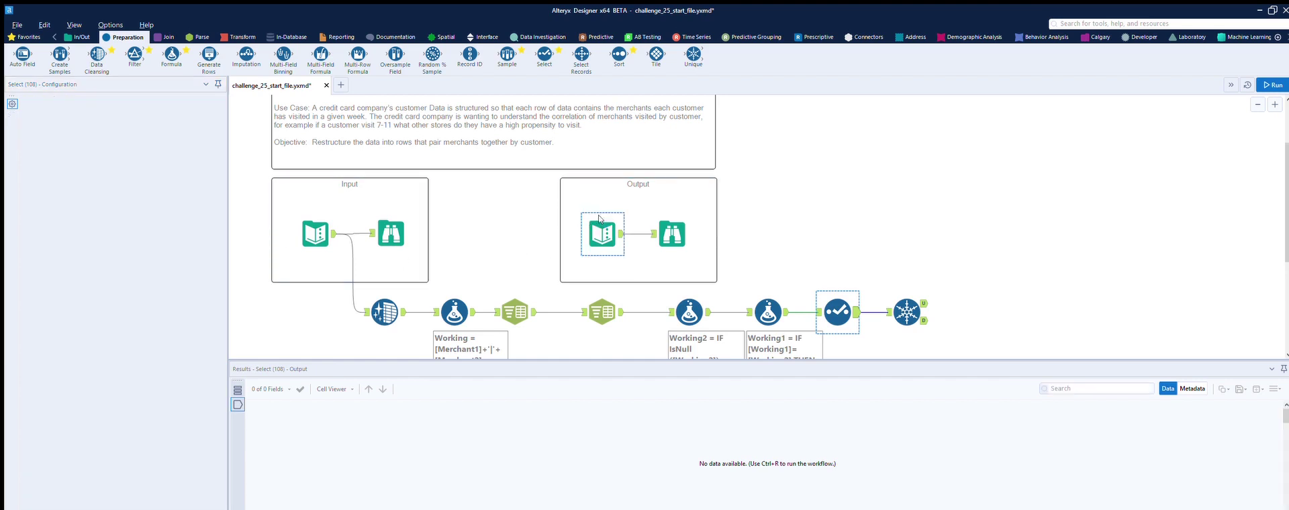
pyautogui.click(837, 311)
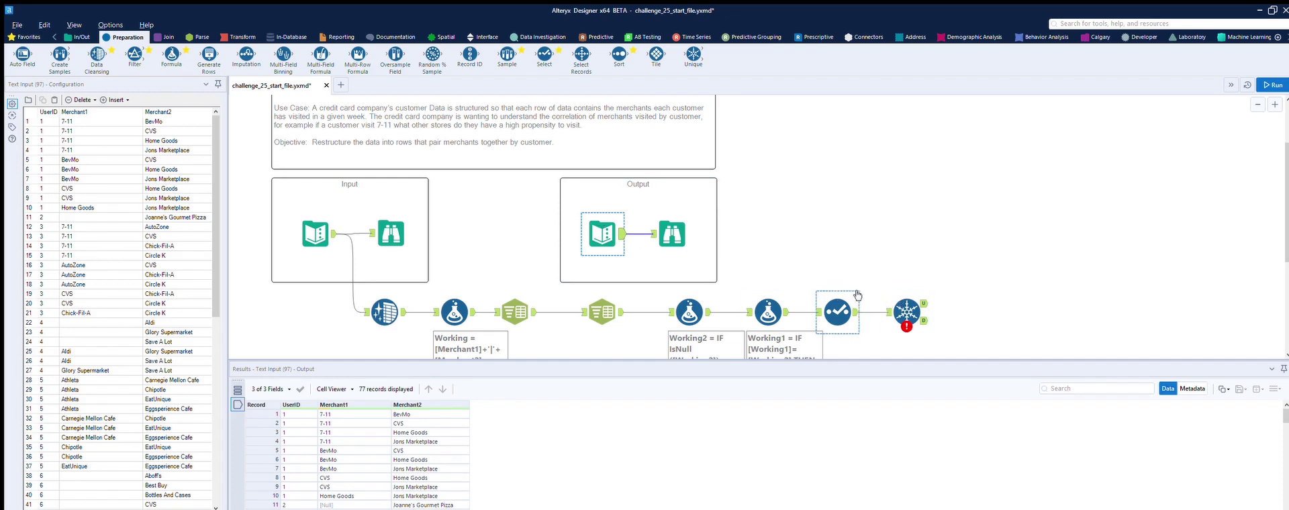
pyautogui.click(165, 215)
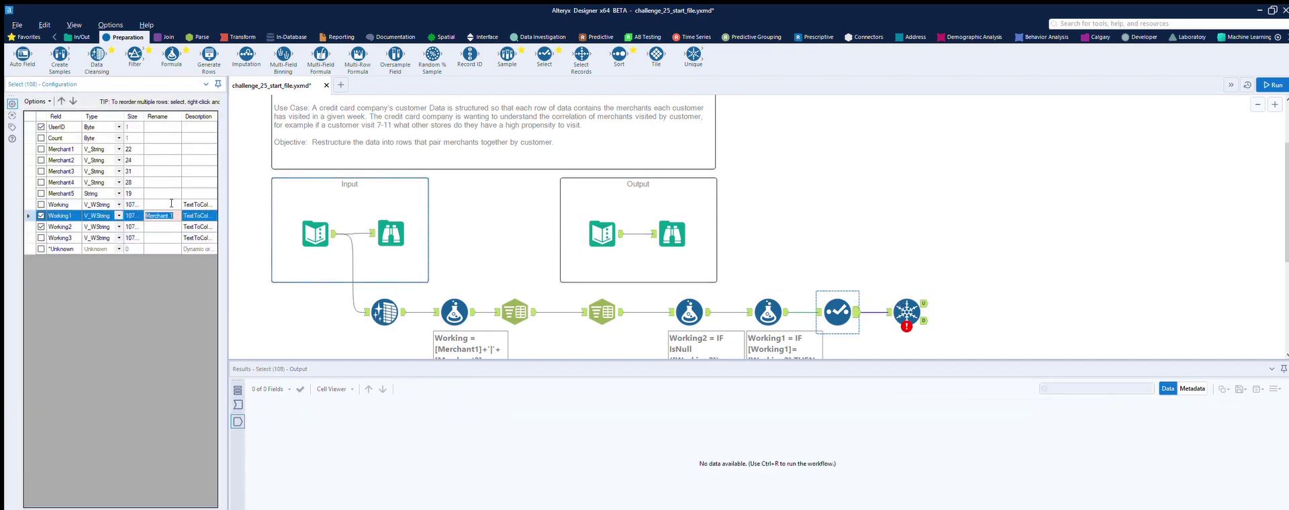
pyautogui.write('Merchant1')
pyautogui.press('Down')
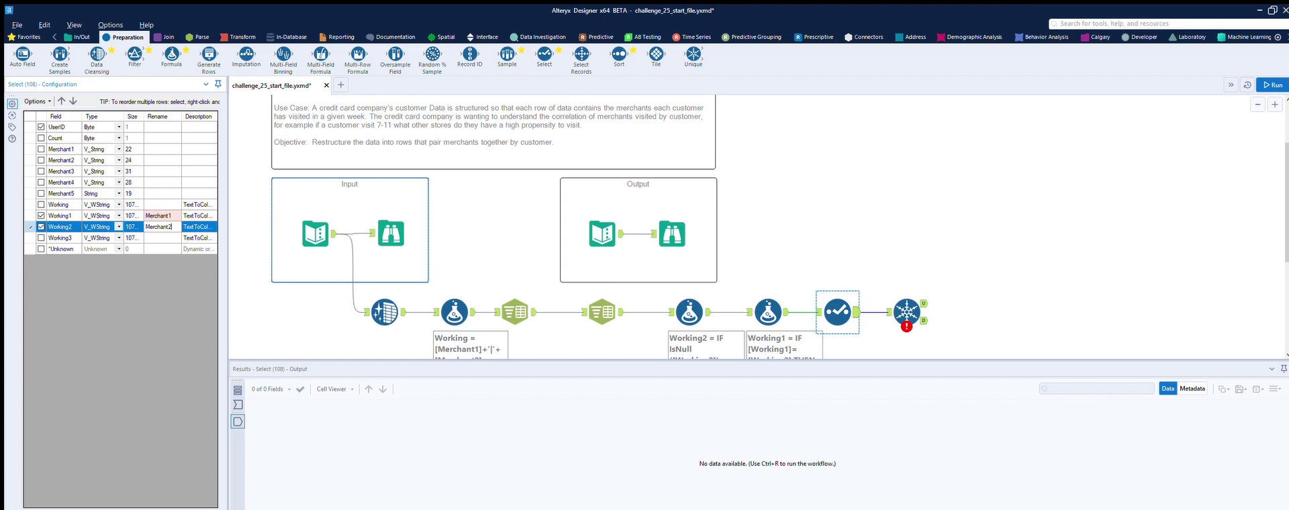
# - Add Merchant1 and Merchant2 to the Unique tool's columns alongside UserID
pyautogui.click(905, 303)
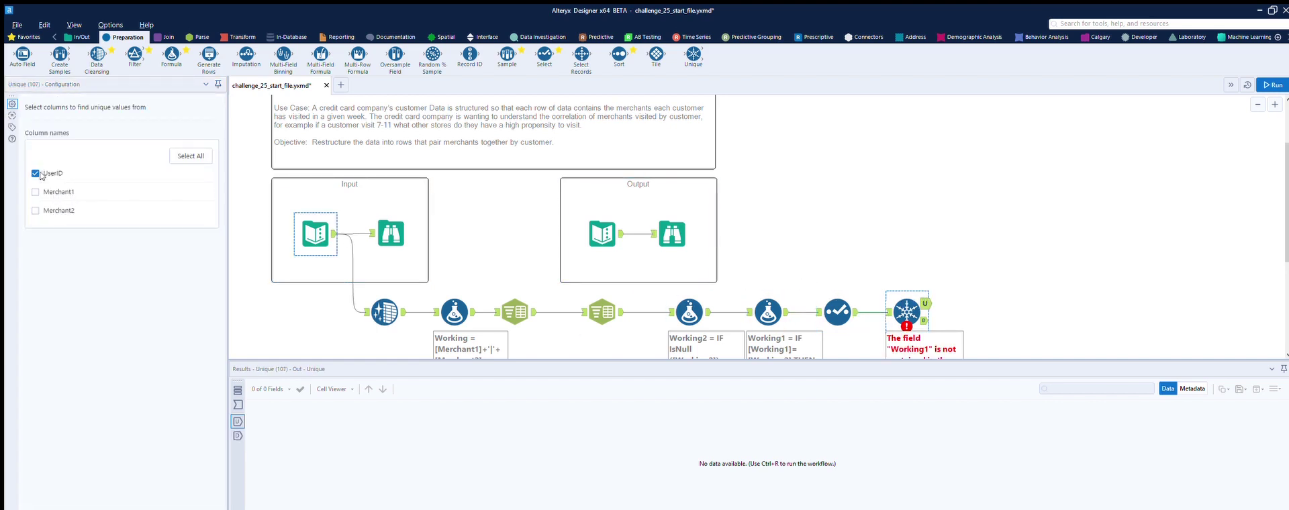
pyautogui.click(36, 192)
pyautogui.click(35, 210)
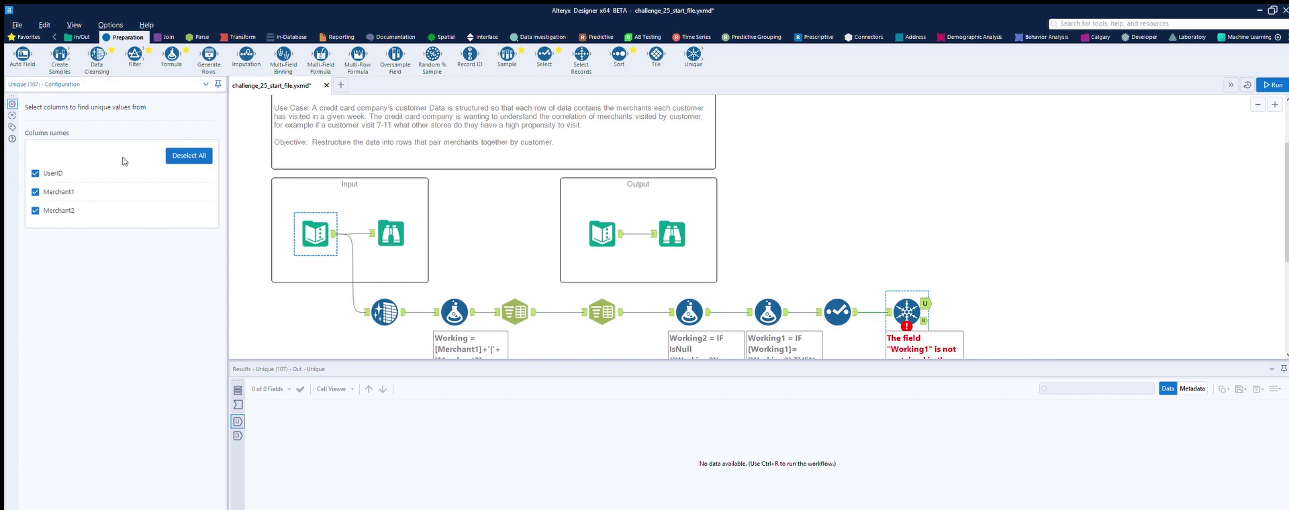
# - Run the workflow and bring up the expected output's records to compare with the Unique tool's result
pyautogui.click(1275, 83)
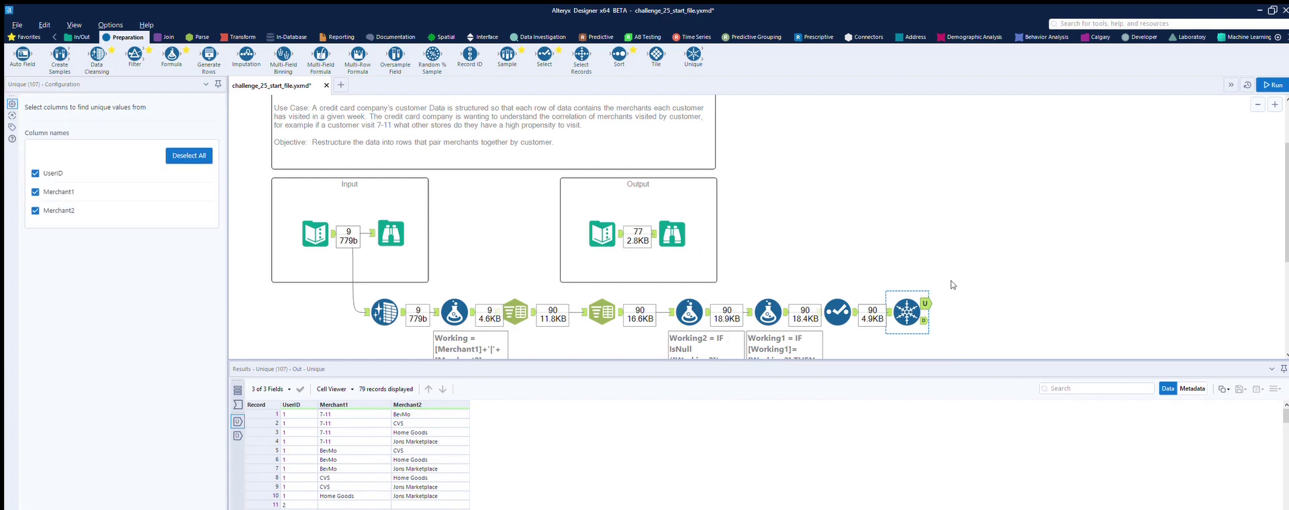
pyautogui.click(678, 223)
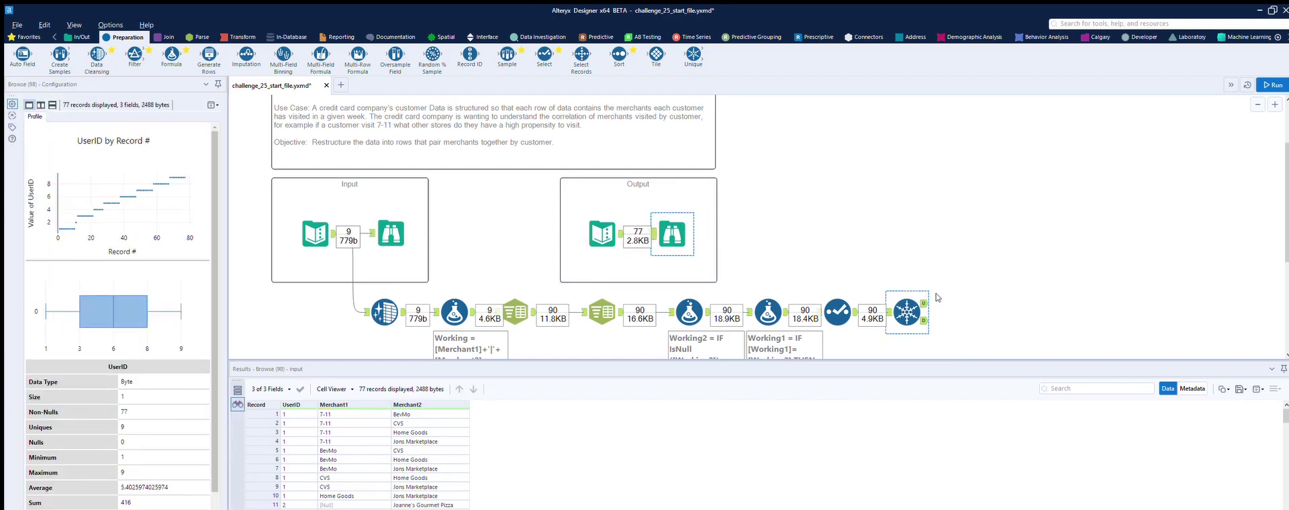
# - Examine the Unique tool's unique output for records with blank Merchant1 and Merchant2 values, including those of UserID 2 and 4
pyautogui.click(922, 294)
pyautogui.scroll(-2, 424, 423)
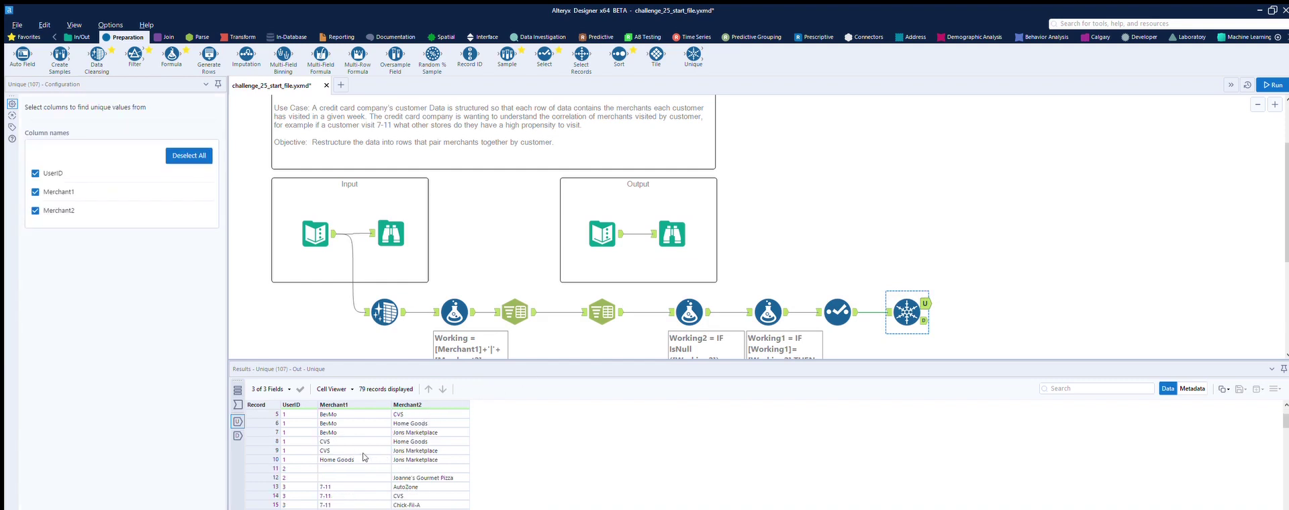
pyautogui.click(404, 466)
pyautogui.click(376, 466)
pyautogui.click(413, 467)
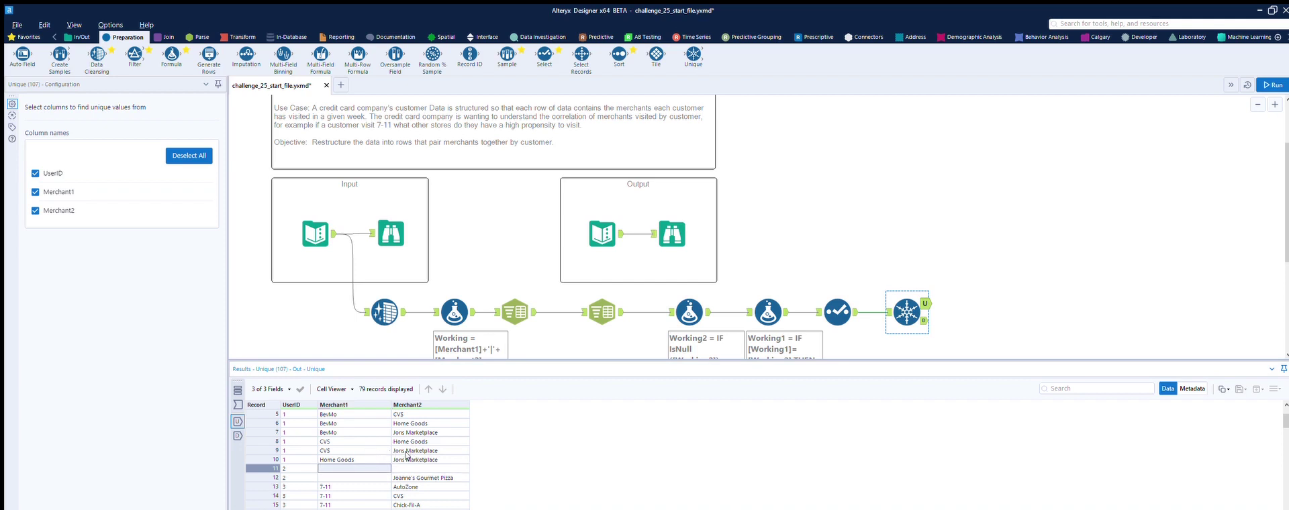
pyautogui.scroll(-2, 408, 455)
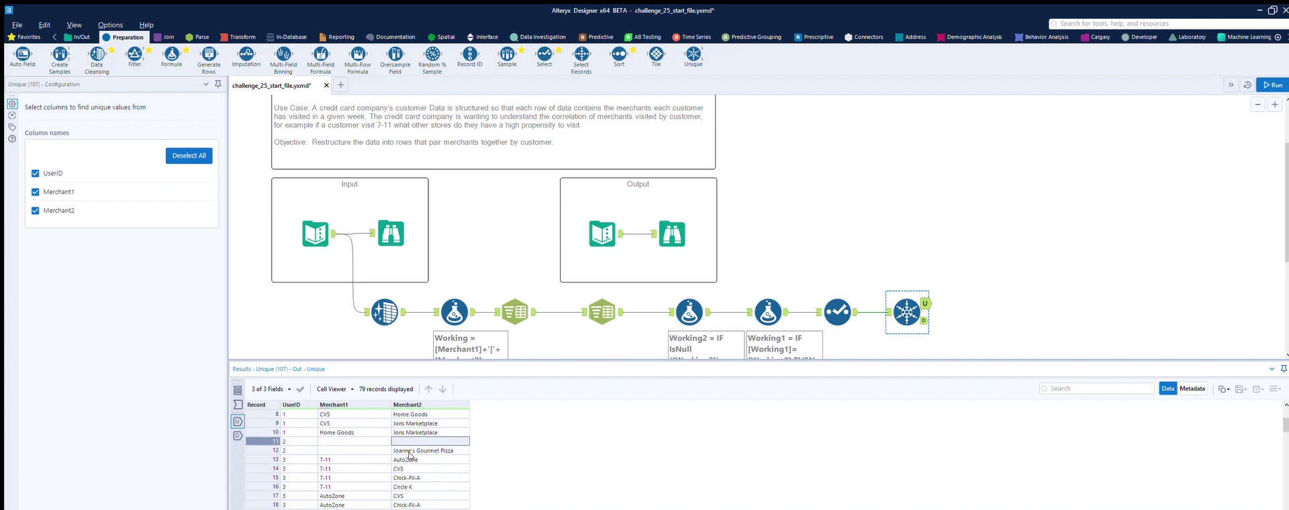
pyautogui.scroll(1, 409, 455)
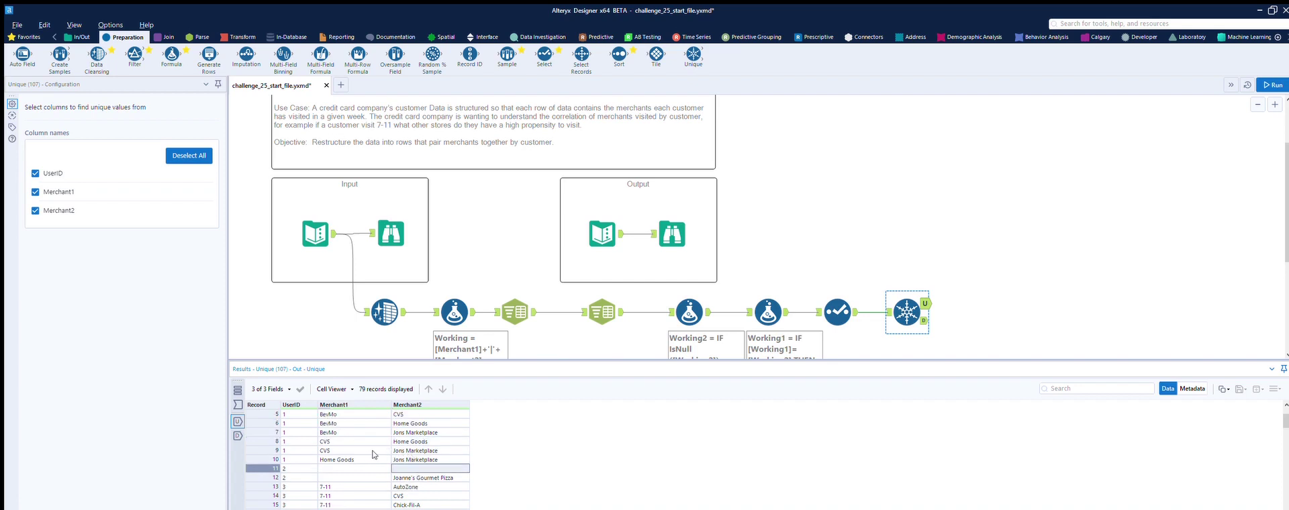
pyautogui.press('Left')
pyautogui.press('Right')
pyautogui.press('Left')
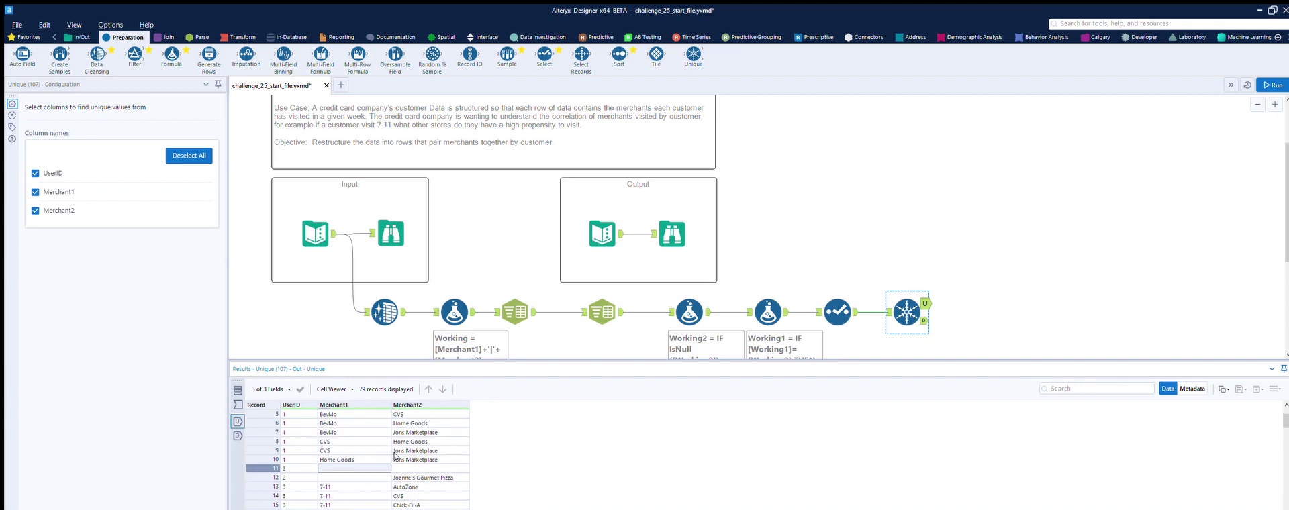
pyautogui.scroll(-4, 395, 457)
pyautogui.scroll(-1, 395, 455)
pyautogui.scroll(1, 395, 455)
pyautogui.click(362, 466)
pyautogui.click(418, 466)
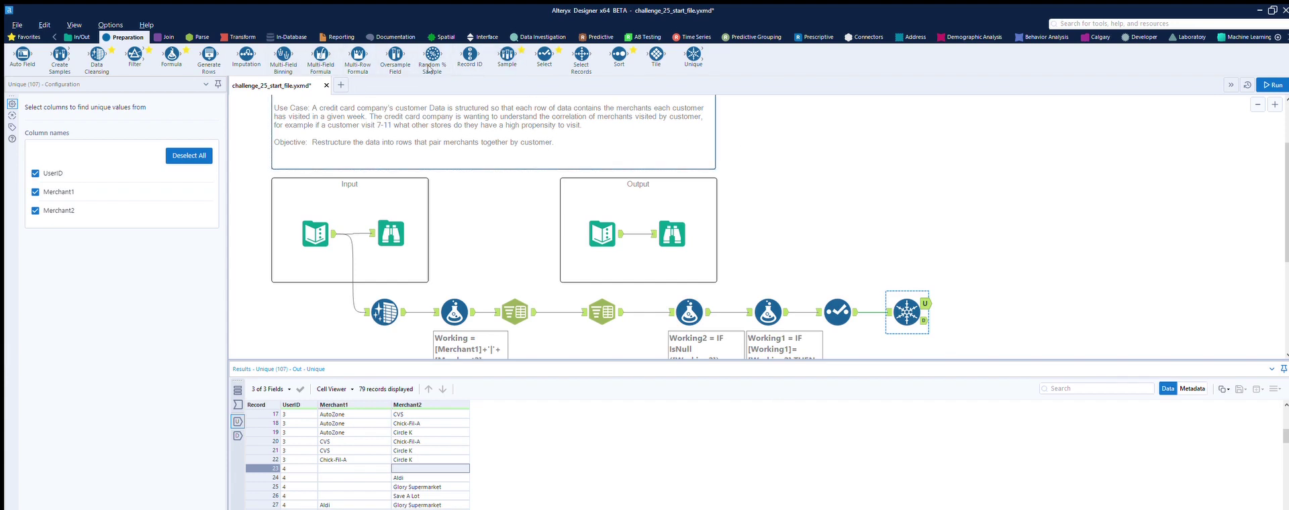
# - Add a Filter tool to the Unique tool's unique output, keeping records where Merchant2 does not equal an empty value
pyautogui.moveTo(135, 55); pyautogui.dragTo(996, 305)
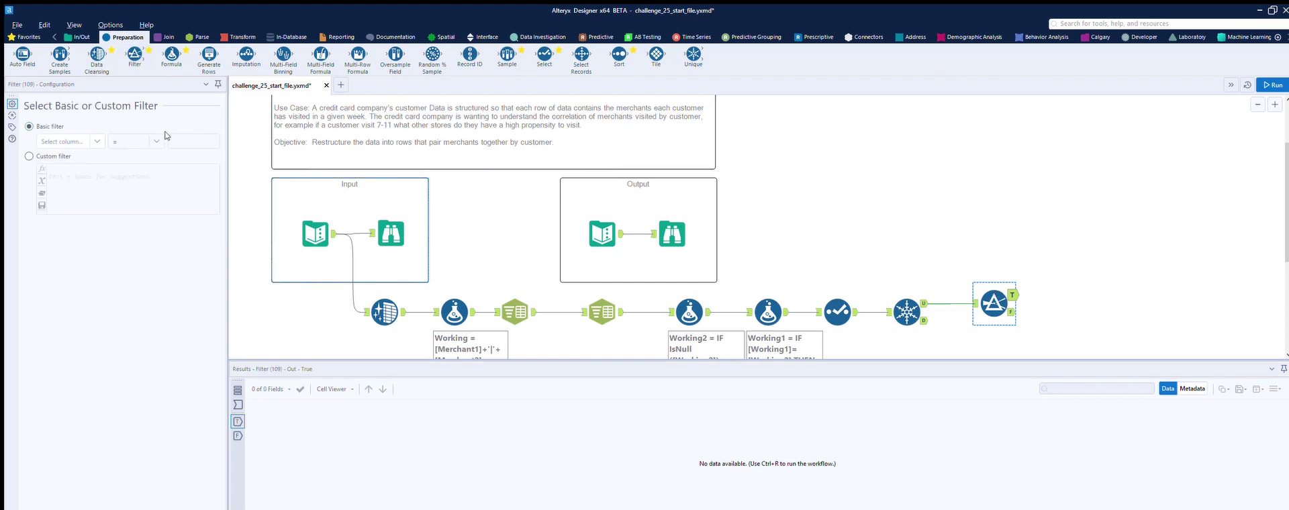
pyautogui.click(94, 137)
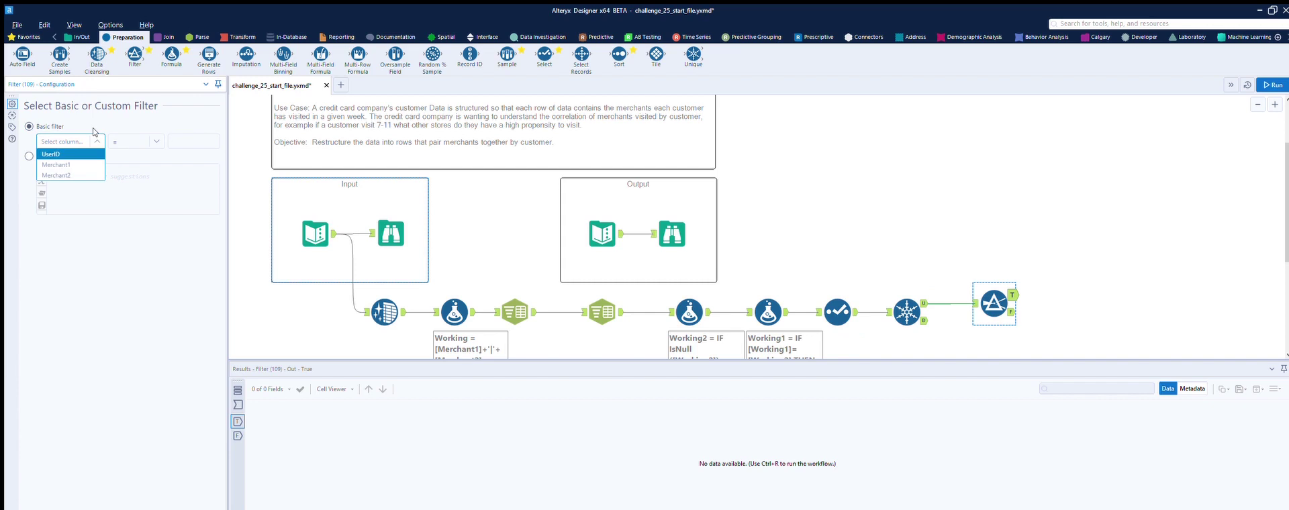
pyautogui.click(67, 174)
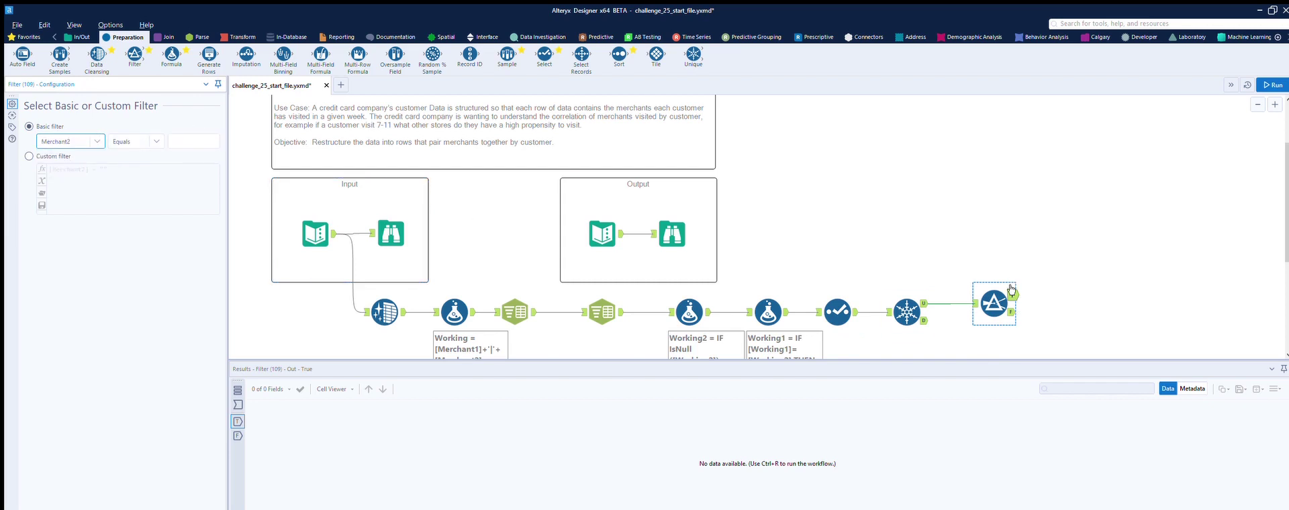
pyautogui.click(150, 140)
pyautogui.click(134, 165)
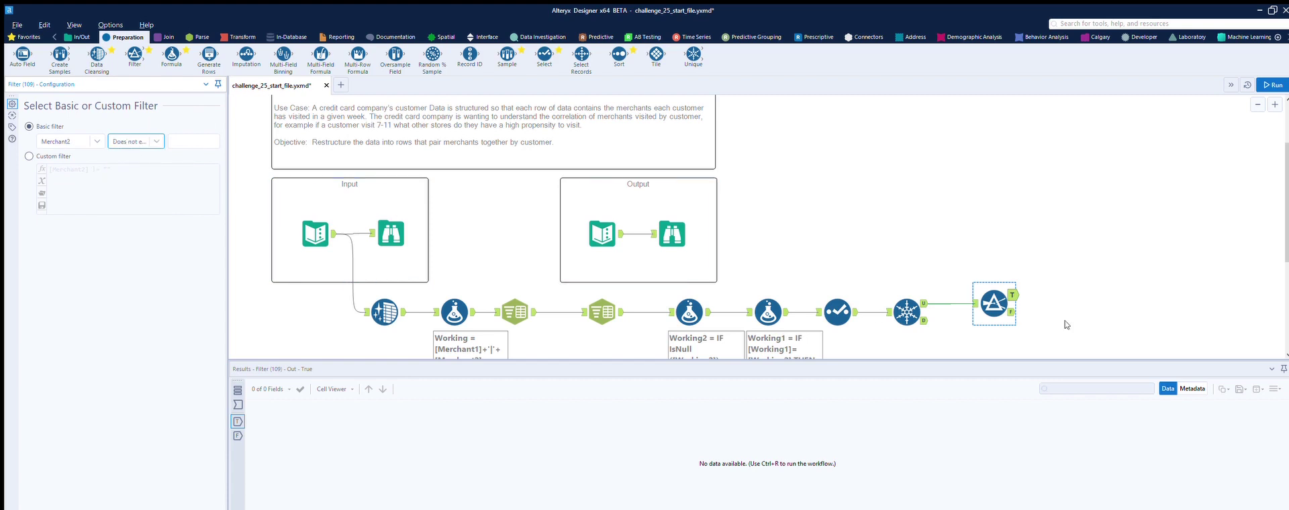
# - Check the records entering the Filter, then run the workflow and review its True output
pyautogui.click(913, 295)
pyautogui.click(974, 304)
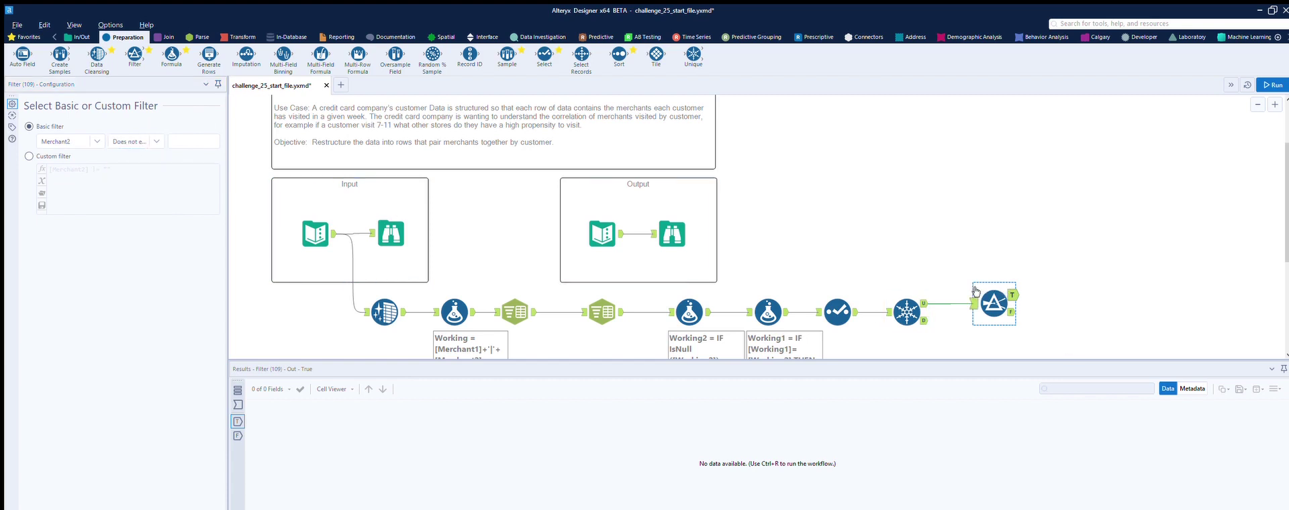
pyautogui.scroll(-6, 417, 450)
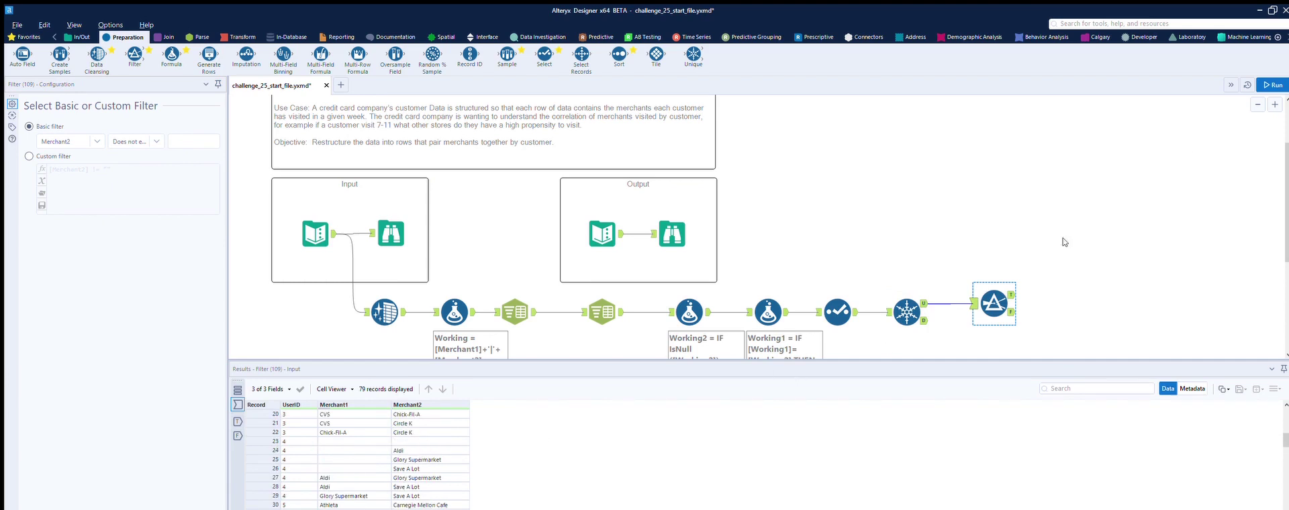
pyautogui.click(1272, 84)
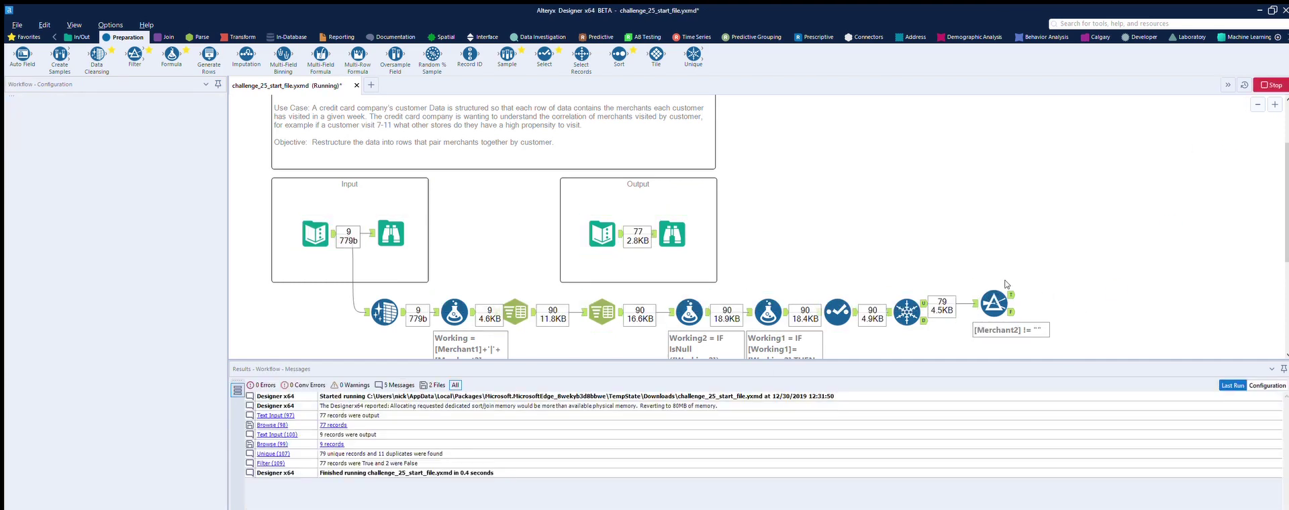
pyautogui.click(1009, 284)
pyautogui.scroll(6, 421, 453)
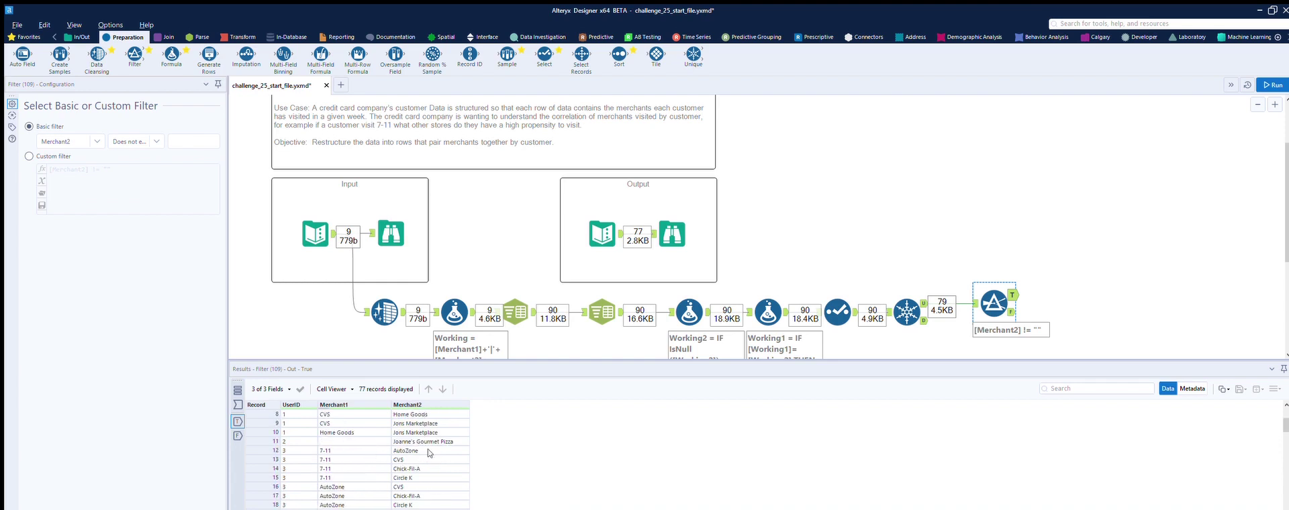
# - Compare the Merchant1 values for UserID 2 and 4 between the expected output and the Filter's True output
pyautogui.click(682, 218)
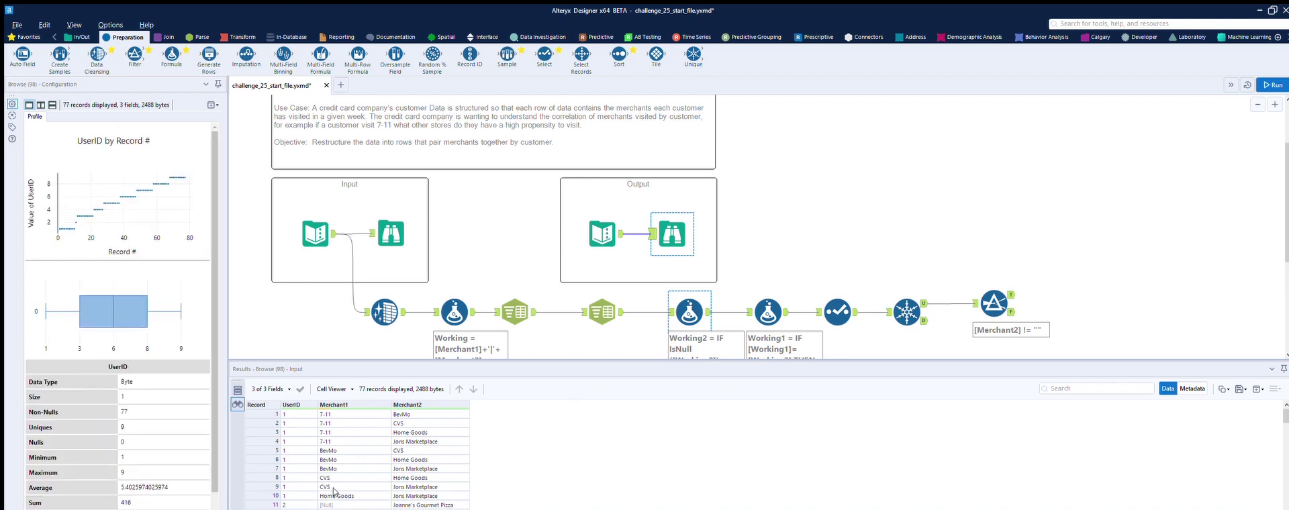
pyautogui.click(996, 301)
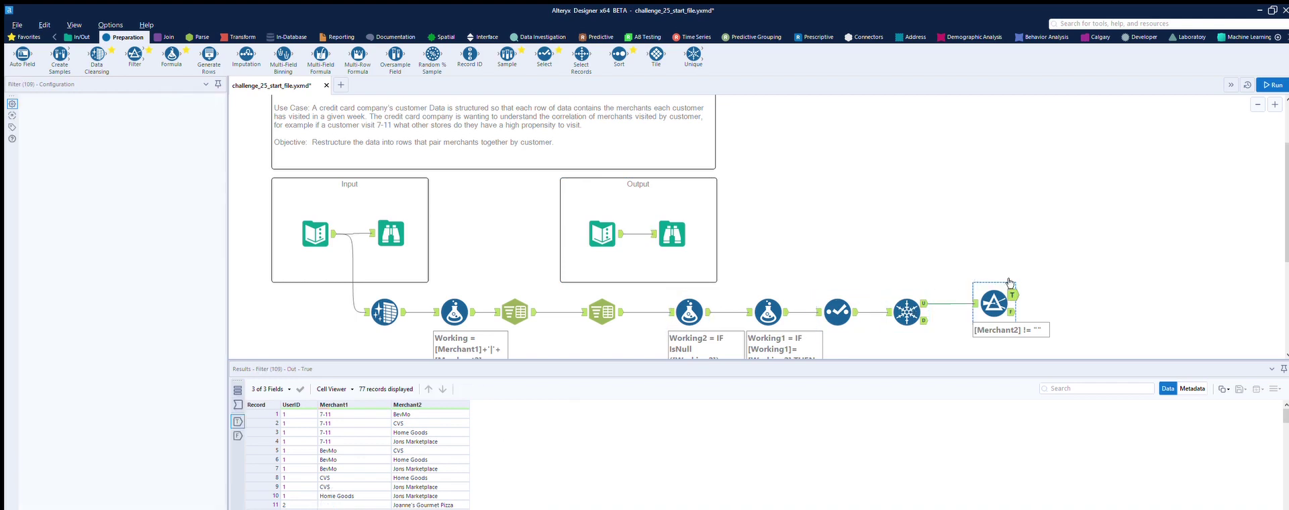
pyautogui.click(334, 503)
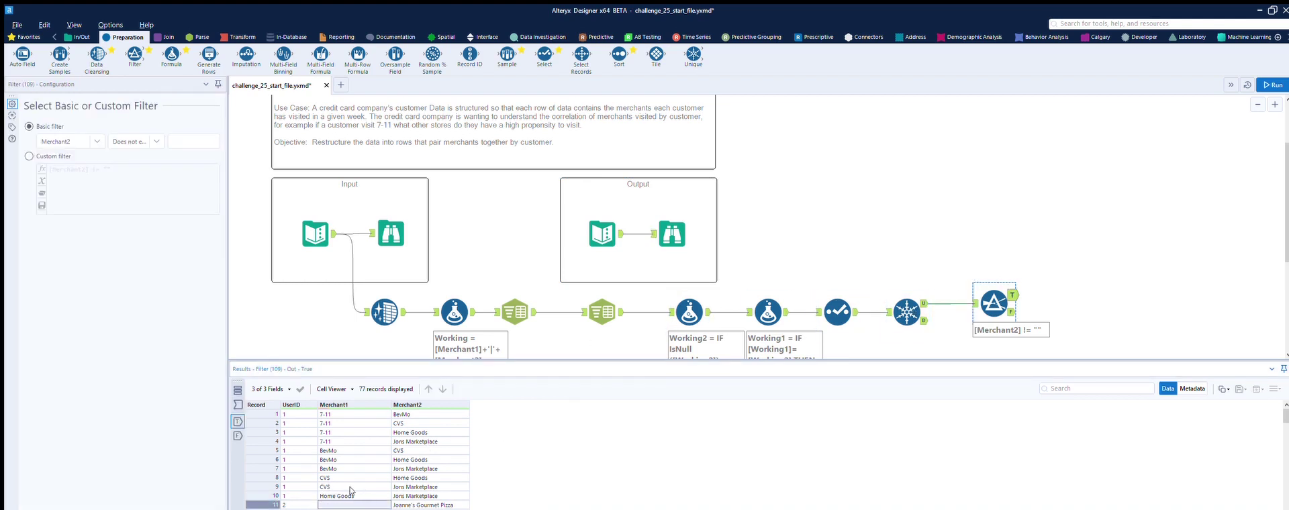
pyautogui.scroll(-5, 350, 492)
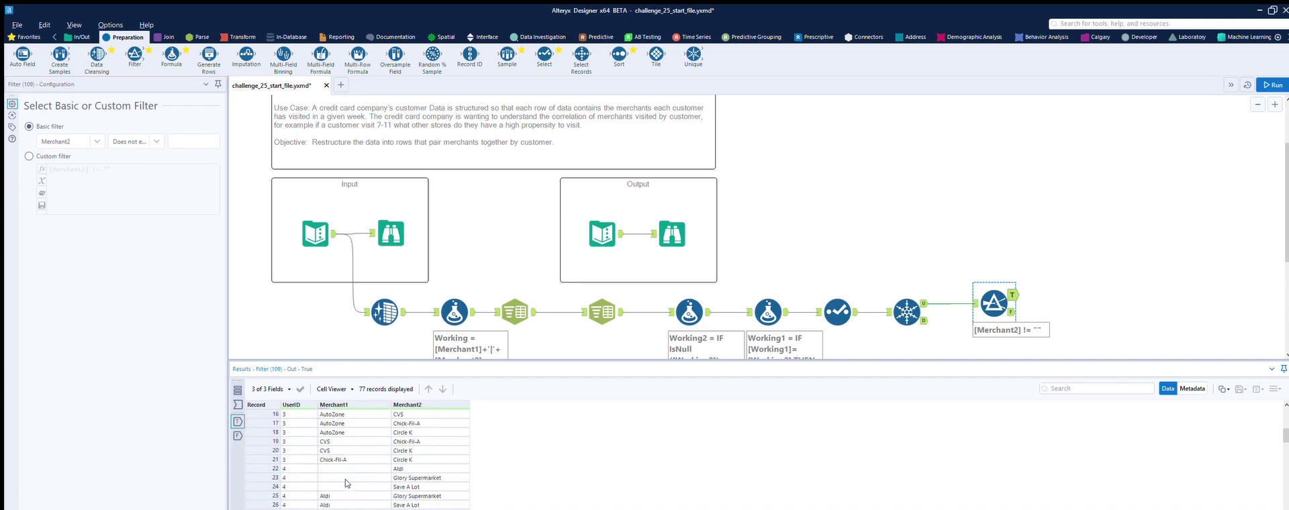
pyautogui.click(673, 228)
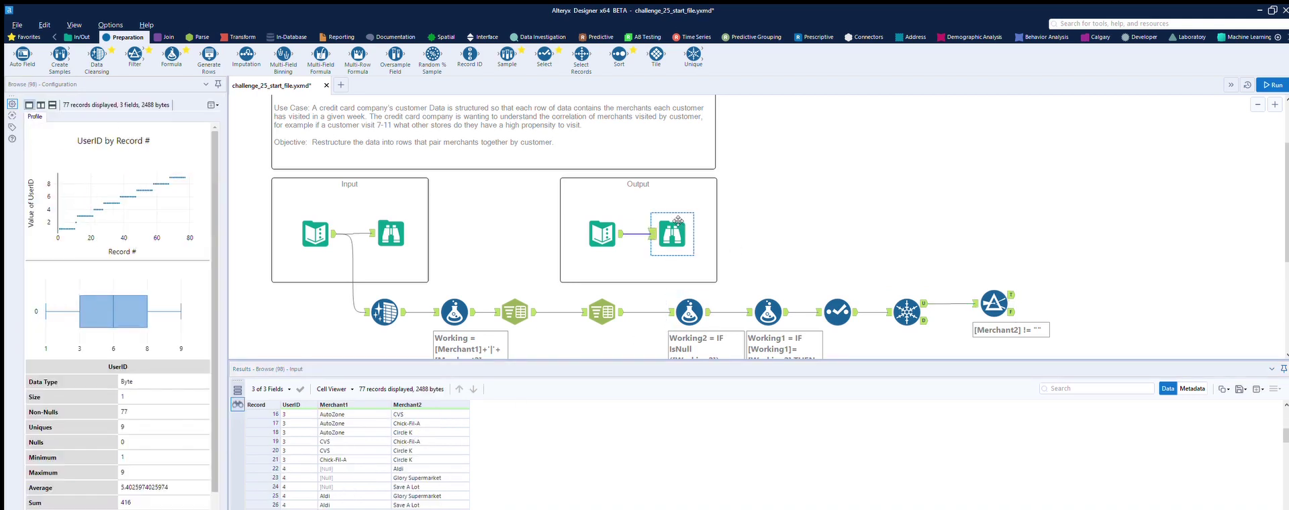
pyautogui.click(1011, 283)
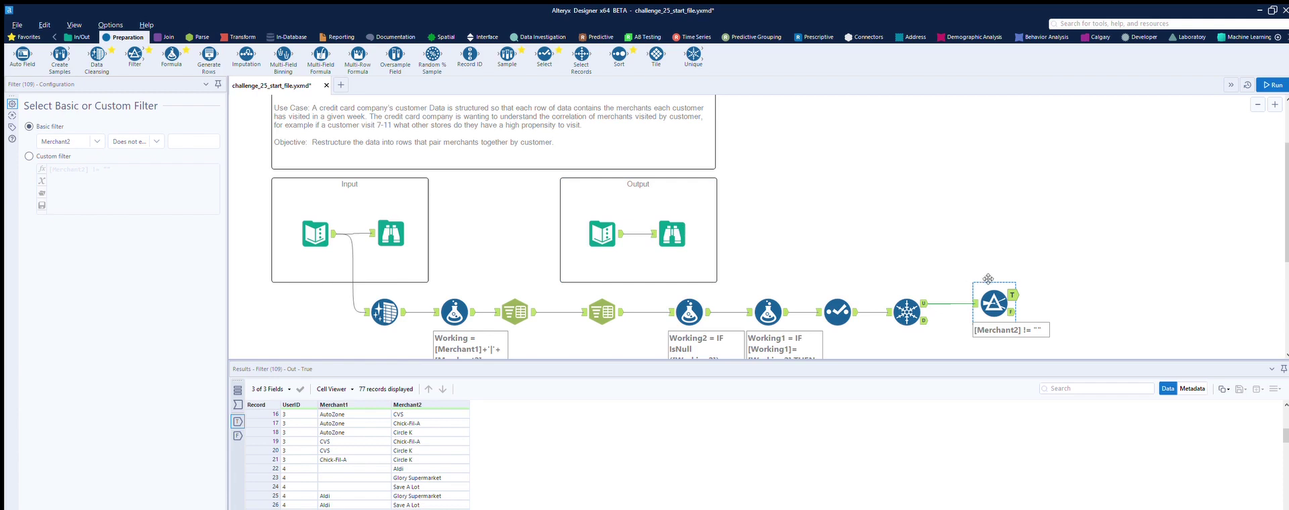
# - Edit the Working1 formula so that it returns Null() when Working1 equals Working2
pyautogui.click(915, 302)
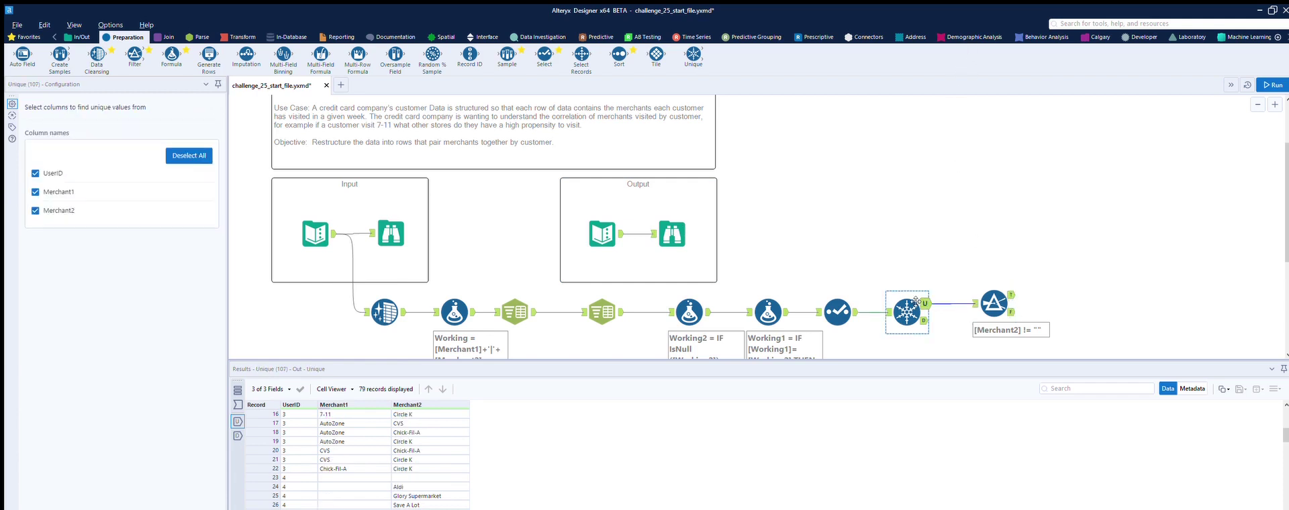
pyautogui.click(841, 302)
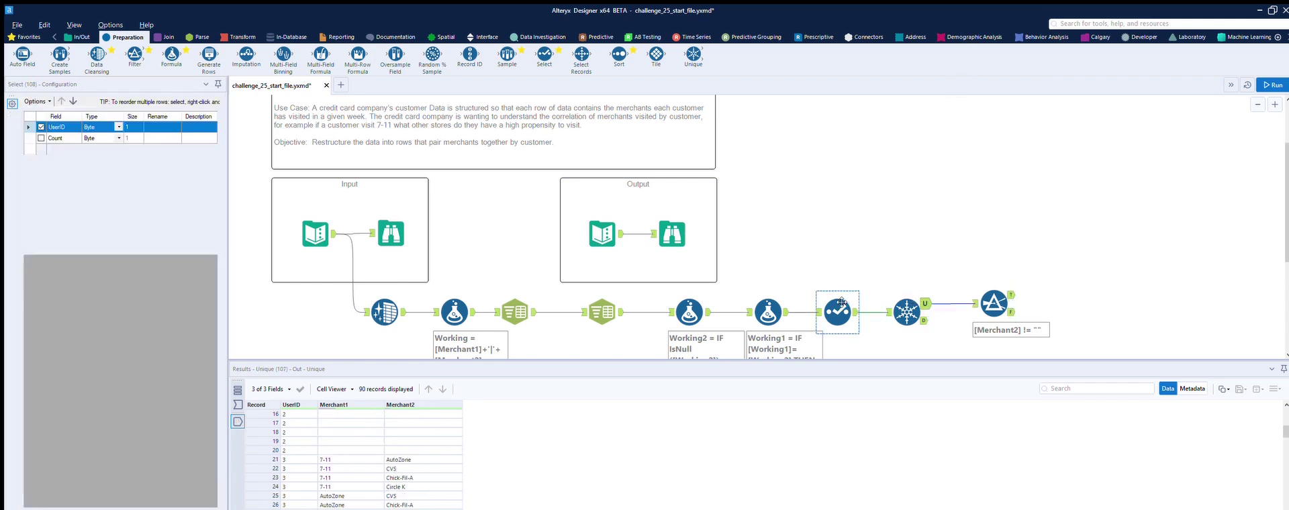
pyautogui.keyDown('ctrl'); pyautogui.click(786, 296); pyautogui.keyUp('ctrl')
pyautogui.click(786, 295)
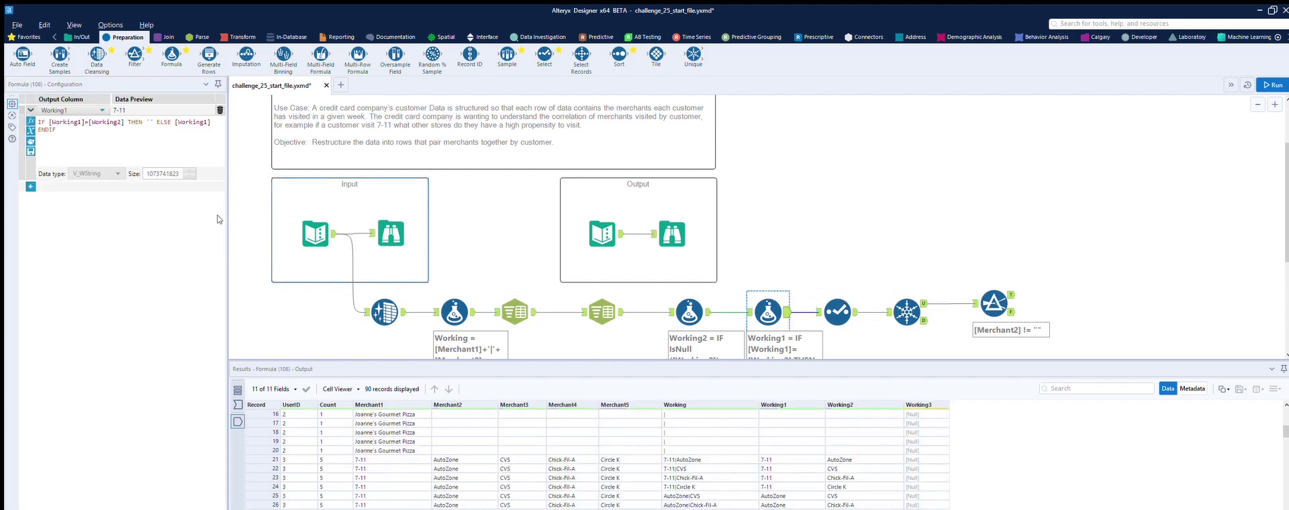
pyautogui.click(155, 117)
pyautogui.press('BackSpace')
pyautogui.press('BackSpace')
pyautogui.press('BackSpace')
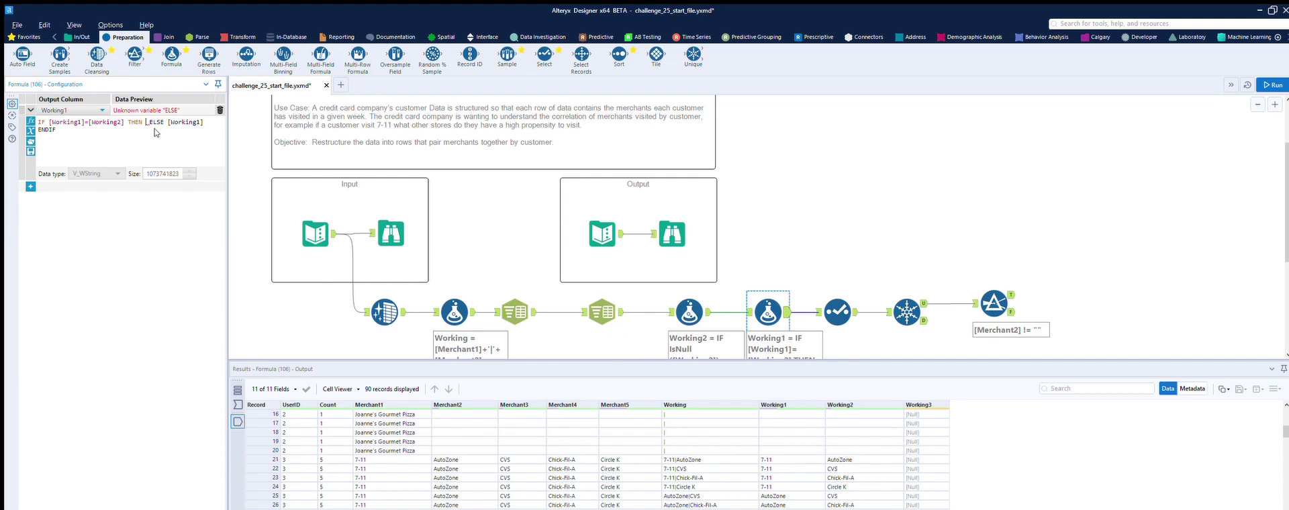
pyautogui.write('NUL')
pyautogui.press('Return')
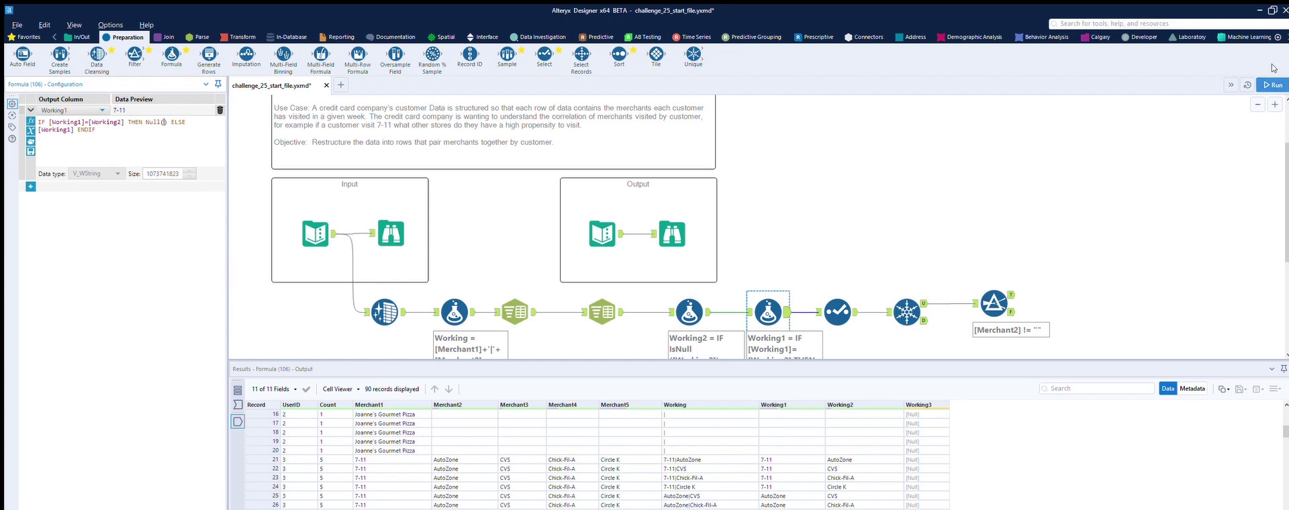
# - Rerun the workflow and compare the Unique and Filter results with the expected output's records
pyautogui.click(1272, 85)
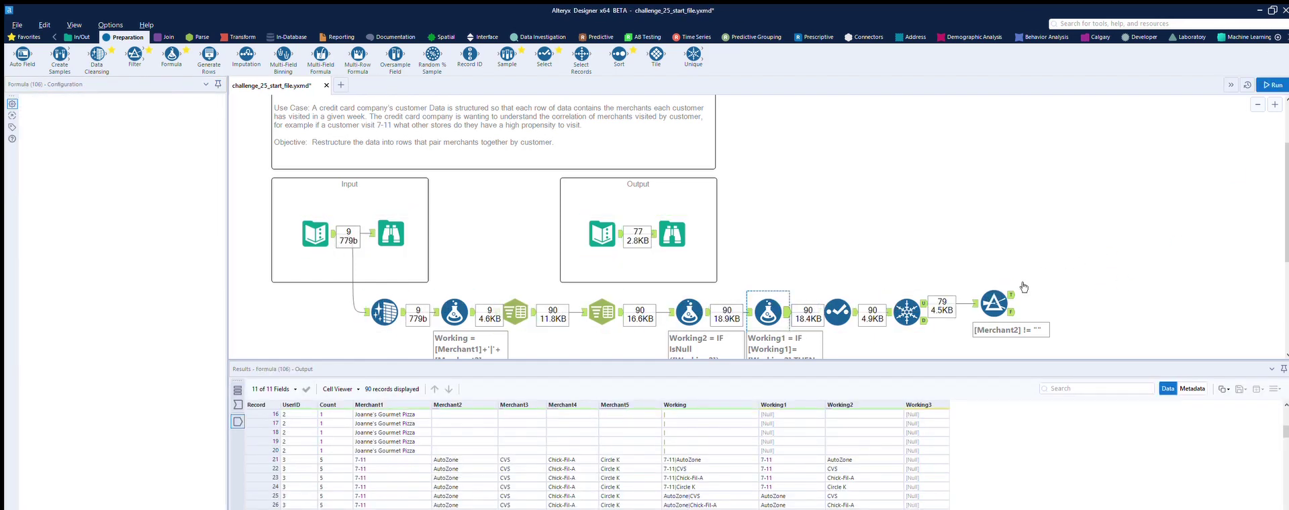
pyautogui.click(921, 296)
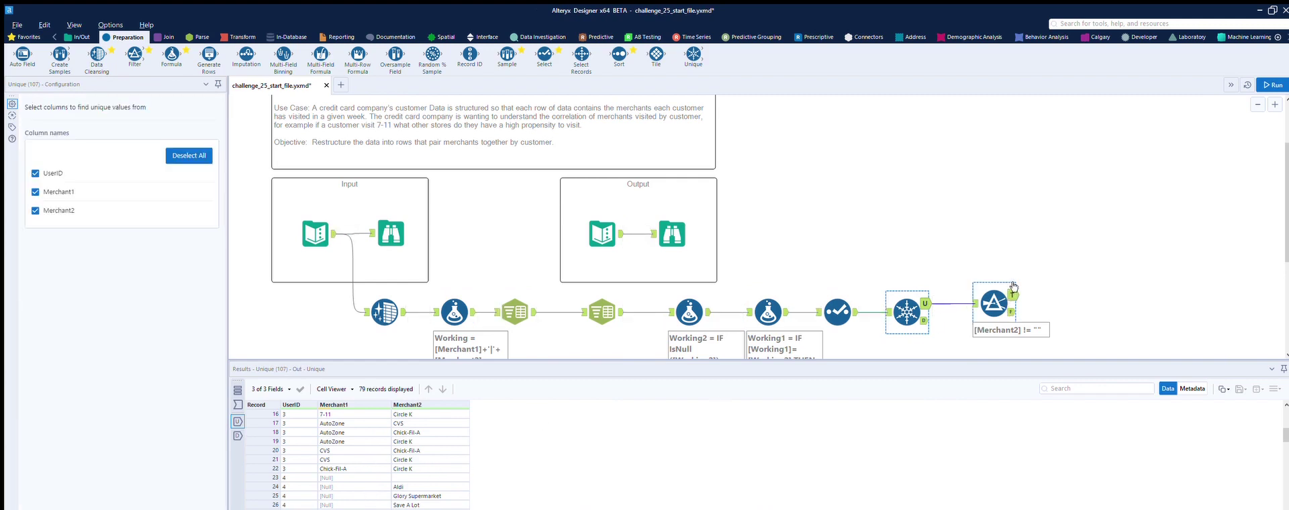
pyautogui.click(994, 303)
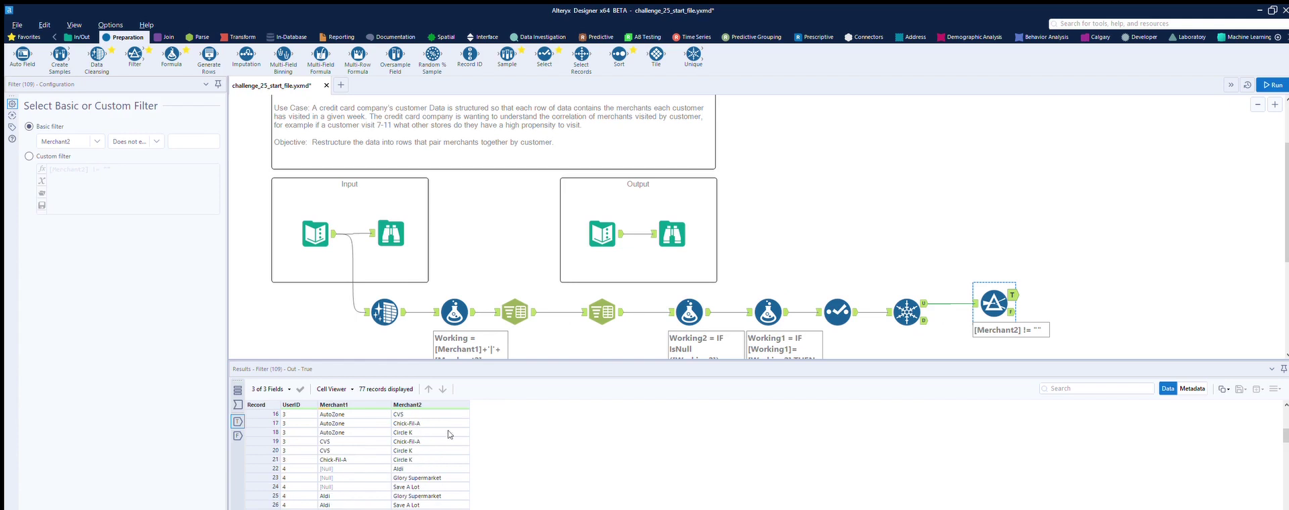
pyautogui.click(673, 229)
# - Attach a Browse tool to the Filter's True output and run the workflow
pyautogui.click(26, 37)
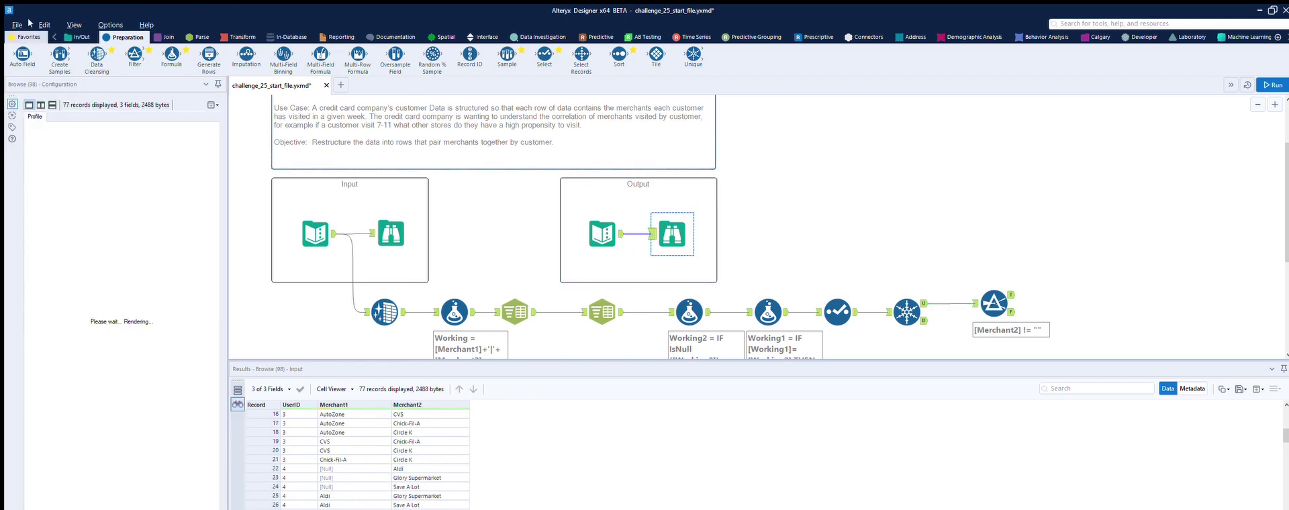
pyautogui.moveTo(23, 55); pyautogui.dragTo(1046, 295)
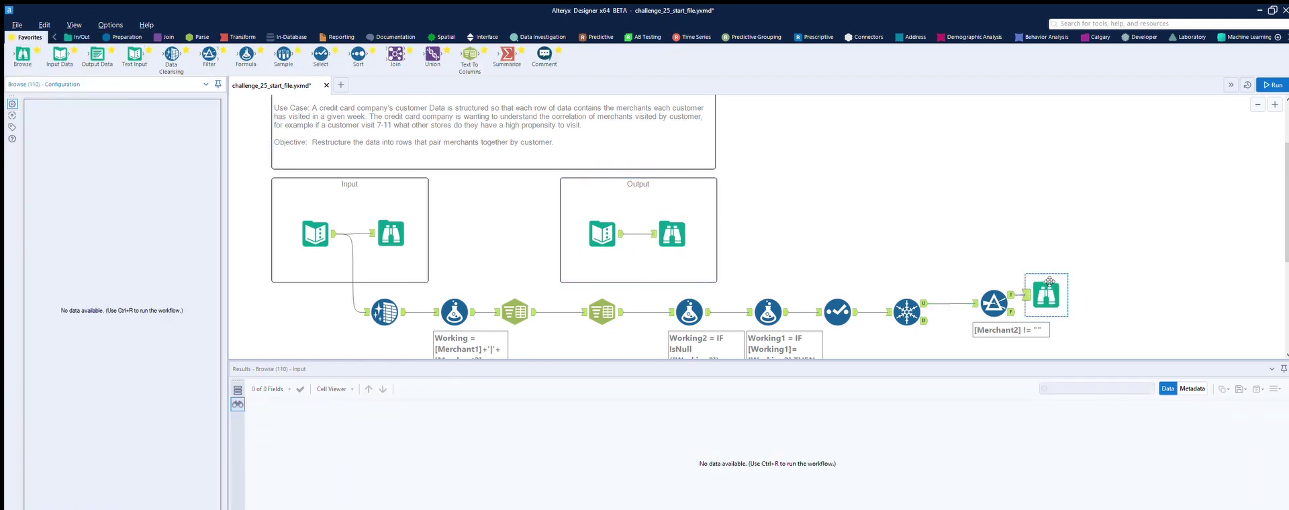
pyautogui.click(1272, 85)
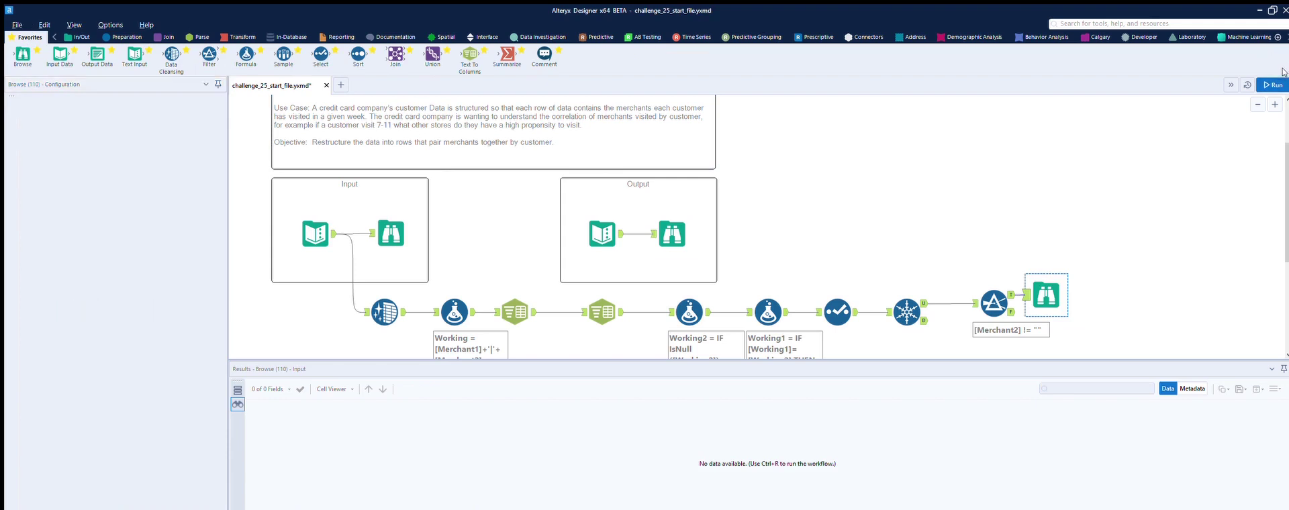
# - Compare the new Browse tool's records with the expected output through to the last rows, and review the finished tool chain
pyautogui.click(676, 226)
pyautogui.click(1060, 286)
pyautogui.scroll(-5, 381, 425)
pyautogui.scroll(-17, 381, 426)
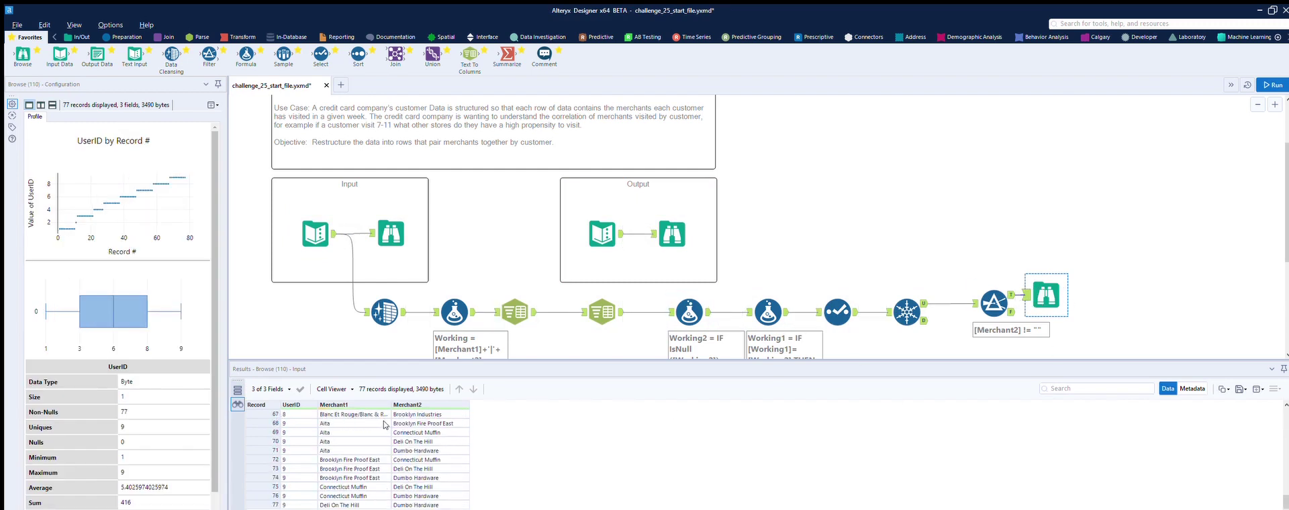
pyautogui.click(685, 222)
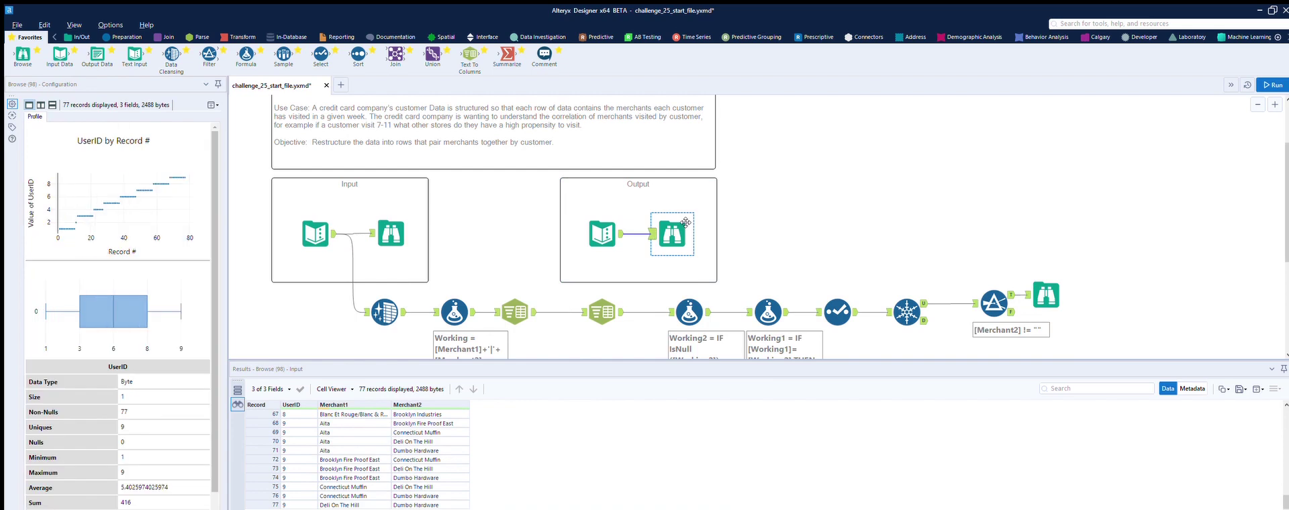
pyautogui.click(1045, 295)
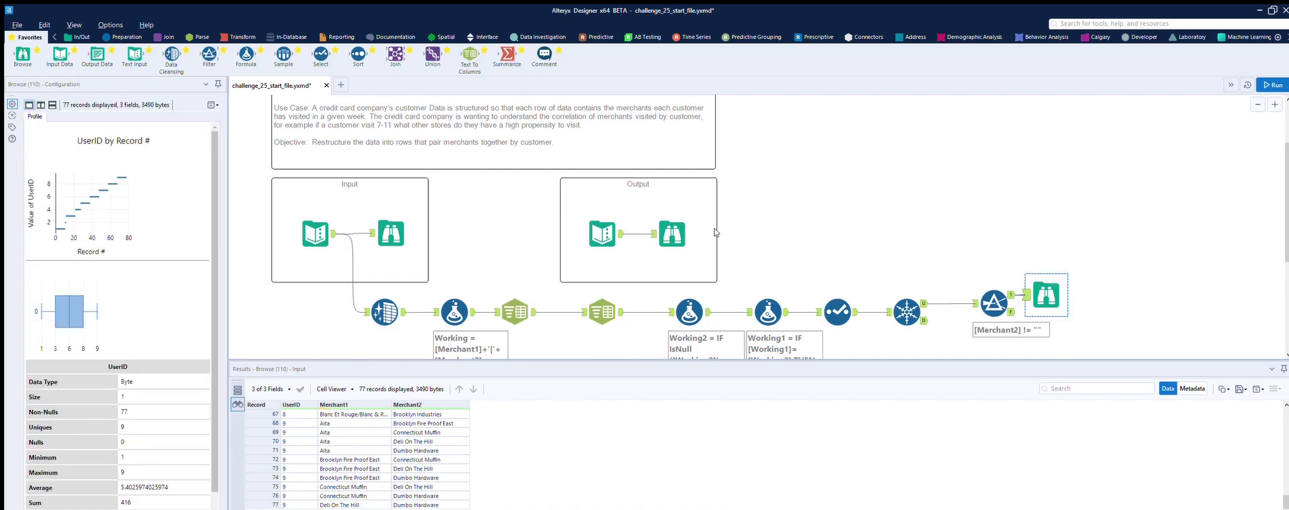
pyautogui.click(674, 231)
pyautogui.scroll(1, 950, 232)
pyautogui.scroll(-2, 950, 232)
pyautogui.scroll(-2, 950, 232)
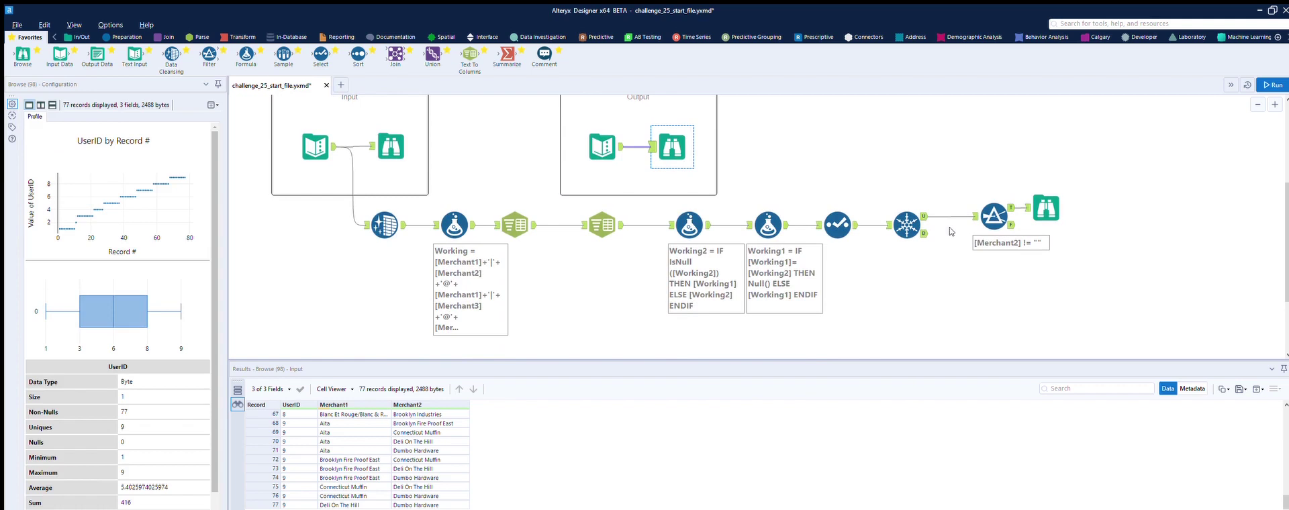